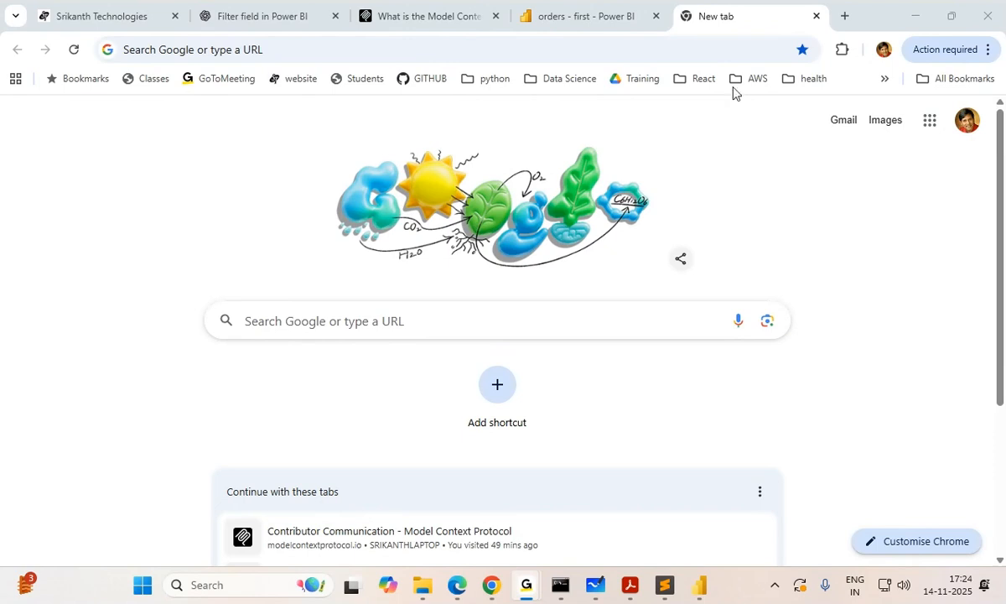
- Search the web for "ms sql server express" and open Microsoft's SQL Server downloads page
click(340, 47)
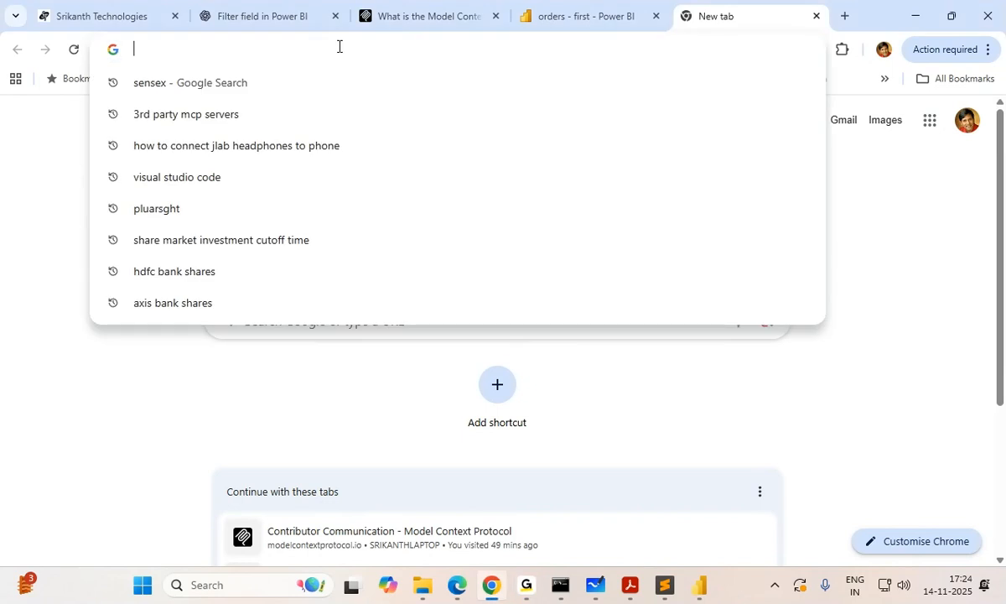
text(ms )
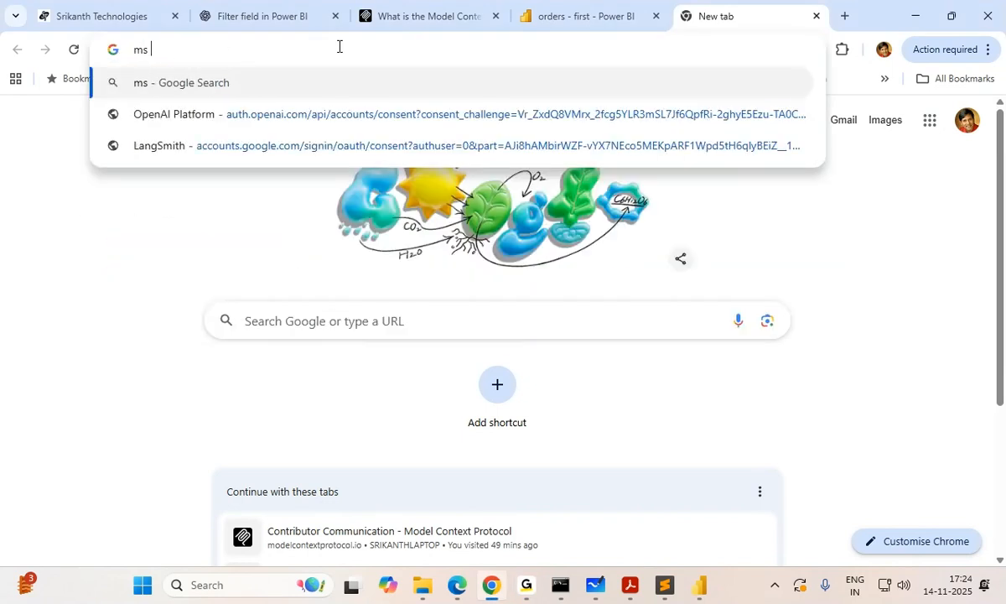
text(sql server express)
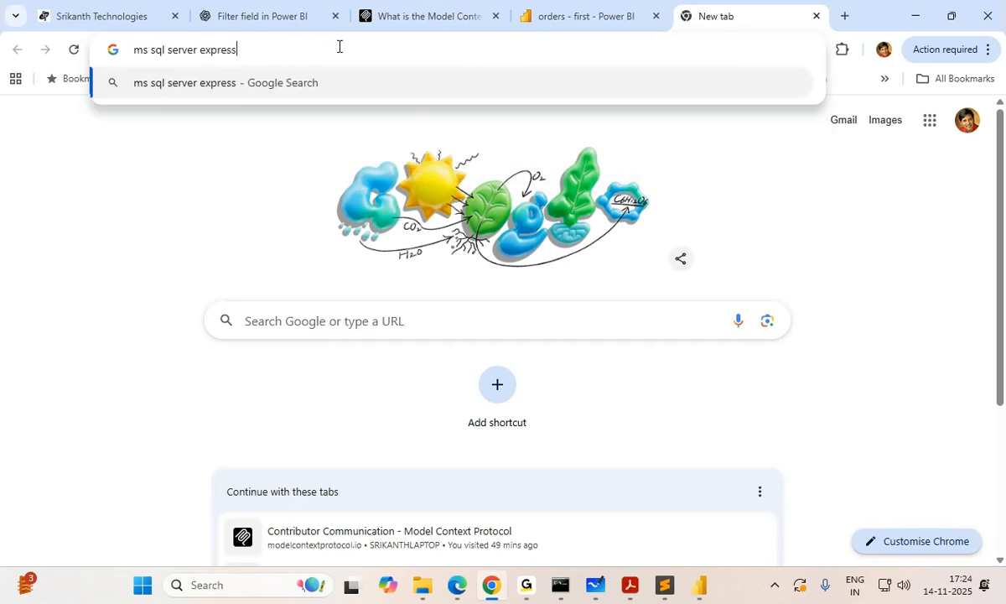
key(Return)
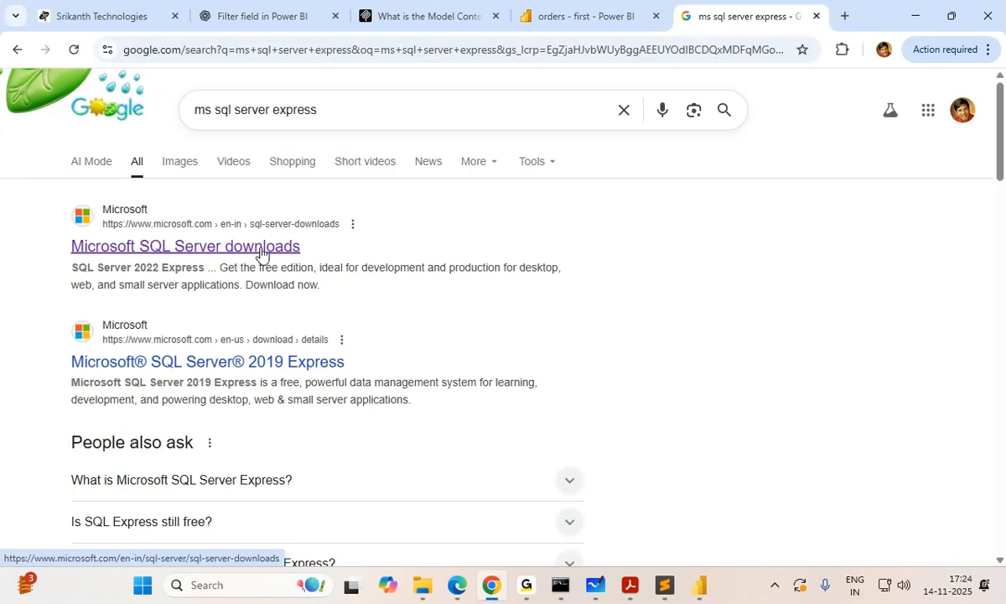
click(291, 249)
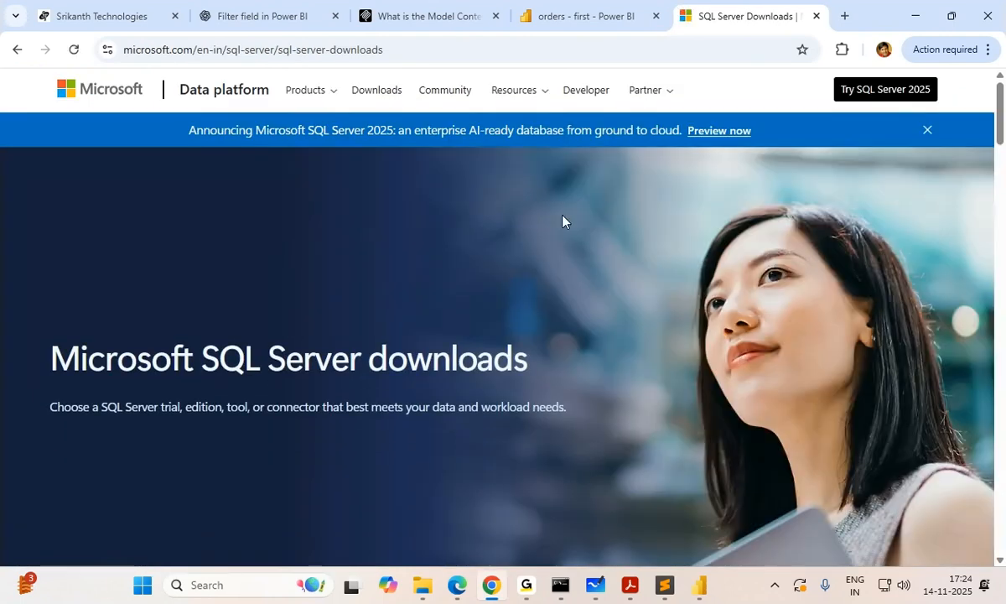
- Find the SQL Server 2022 Express edition among the top downloads and read its description
scroll(562, 220, down, 8)
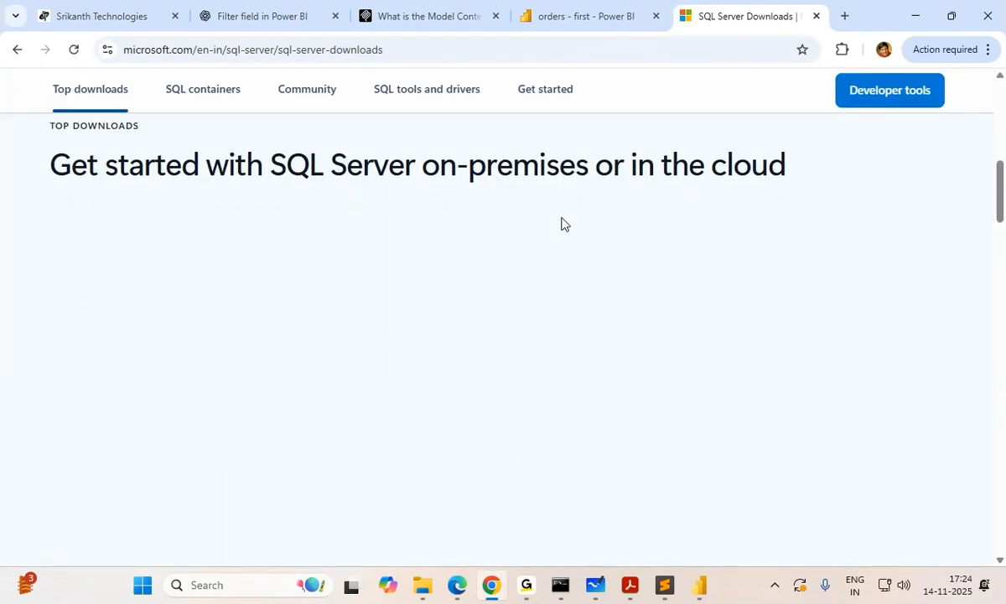
scroll(562, 220, down, 2)
scroll(562, 218, down, 1)
scroll(557, 213, up, 2)
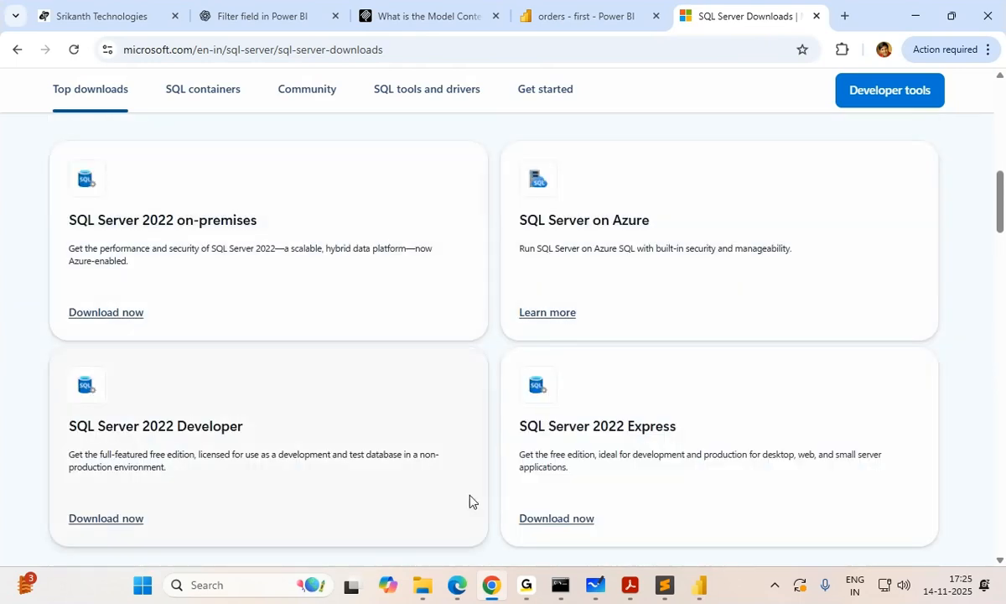
scroll(610, 407, down, 2)
drag(596, 270, 701, 303)
click(708, 374)
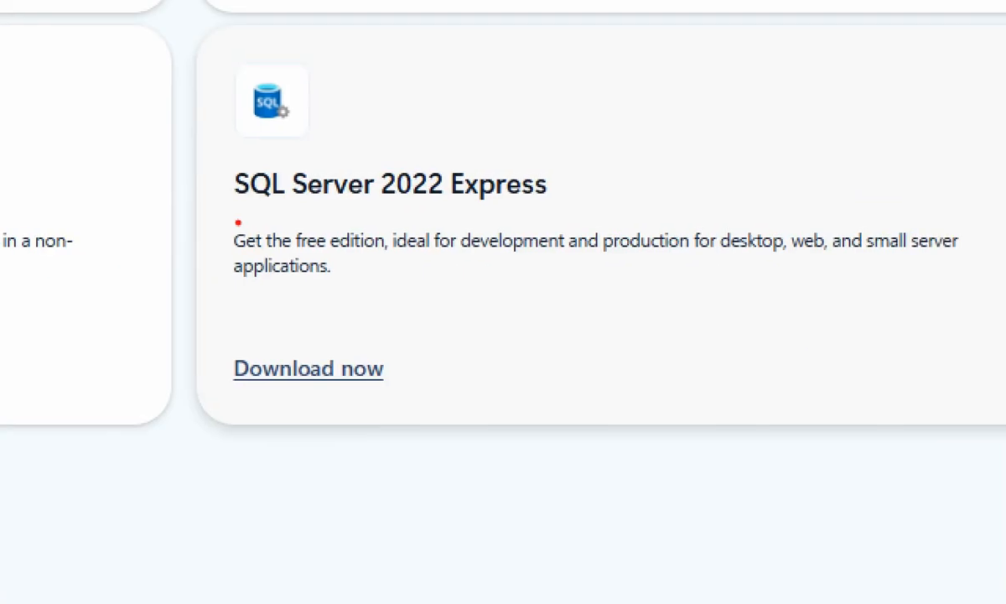
mouse_move(220, 215)
mouse_down()
mouse_move(405, 257)
mouse_move(802, 261)
mouse_move(935, 292)
mouse_move(999, 293)
mouse_up()
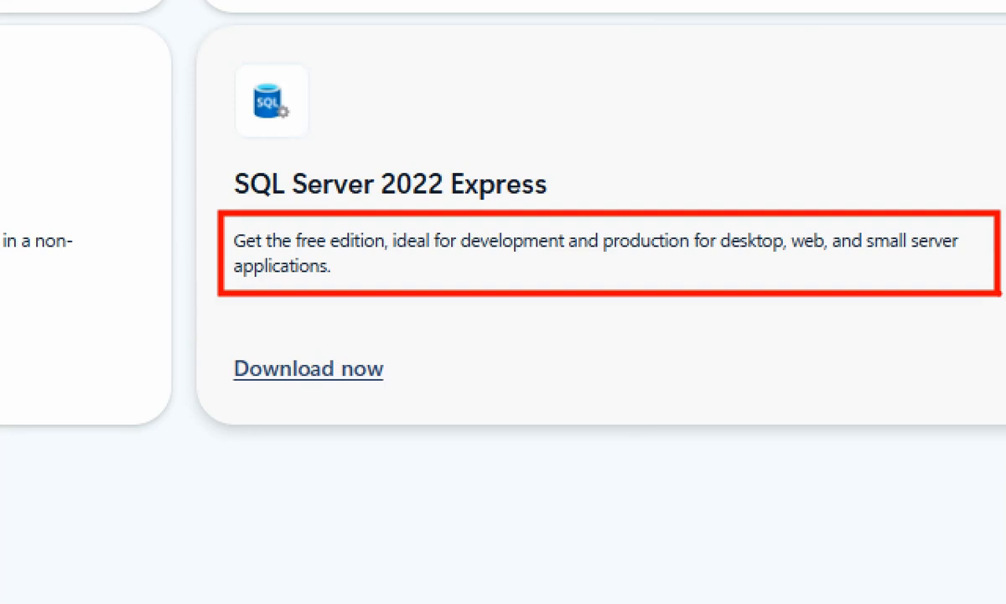
key(Escape)
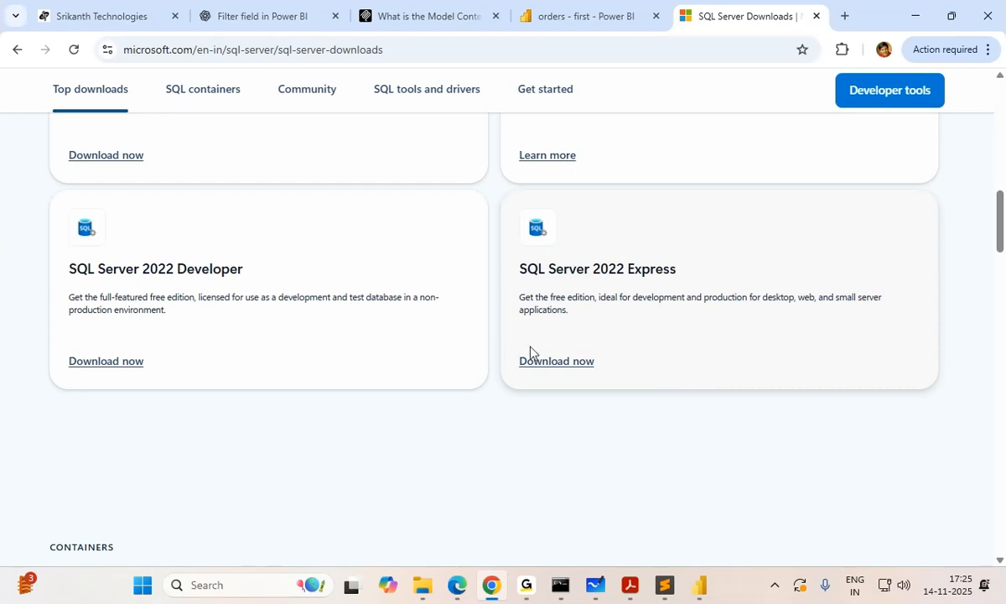
click(576, 366)
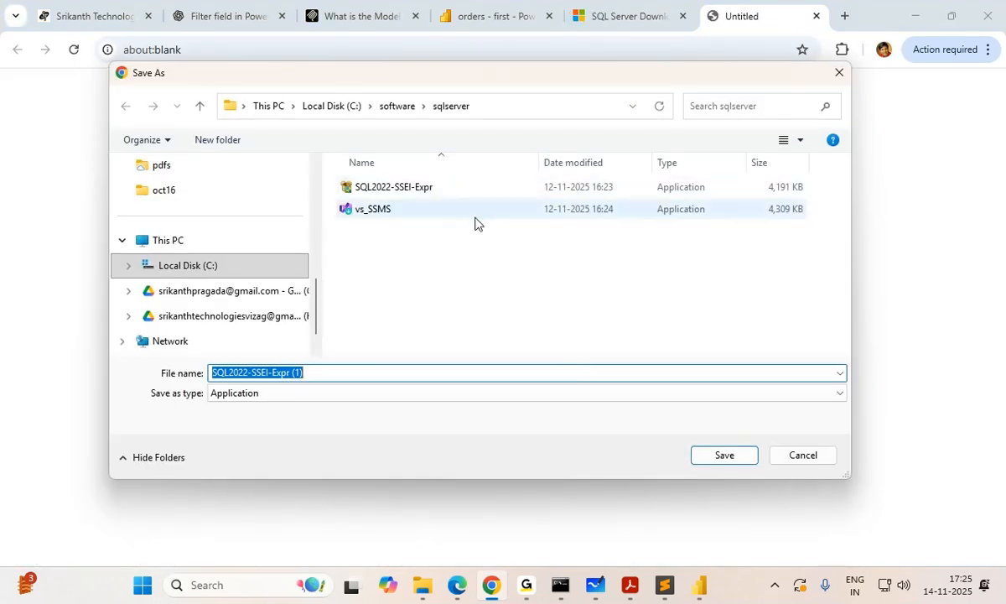
click(477, 373)
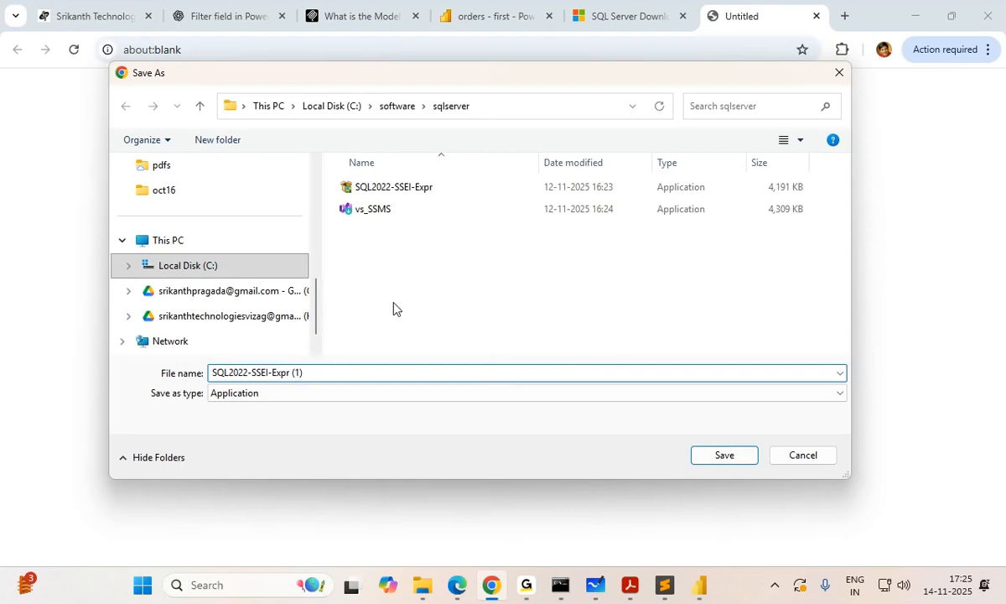
key(ctrl+a)
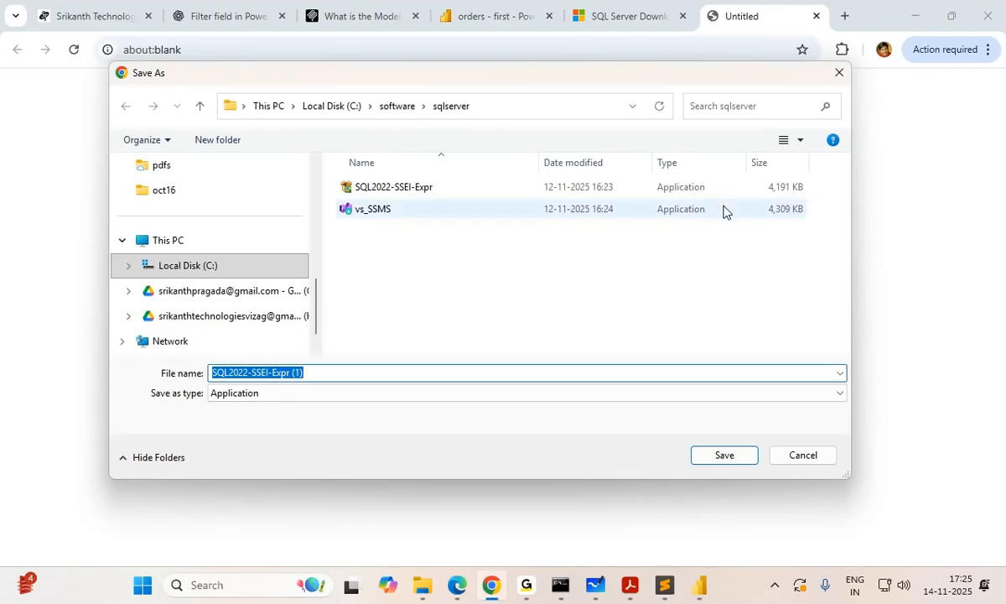
click(820, 455)
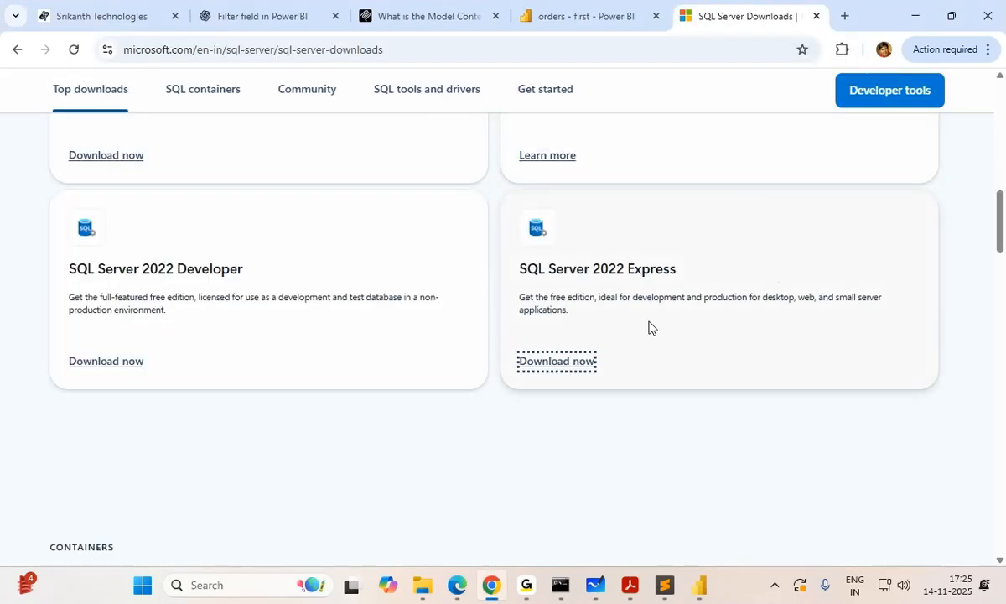
- Run the saved SQL2022-SSEI-Expr installer from C:\software\sqlserver and minimize the browser behind it
click(423, 584)
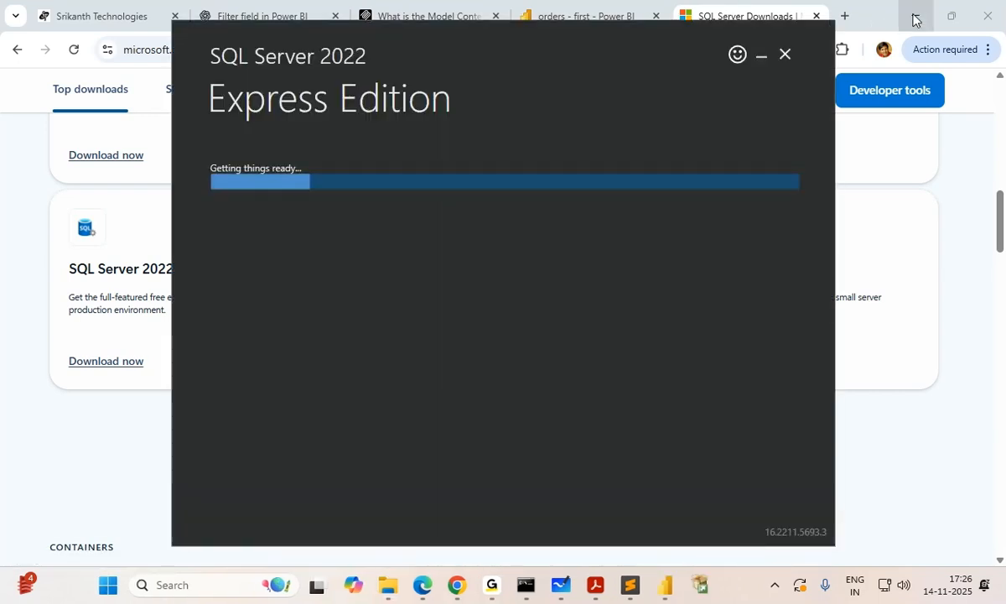
click(916, 18)
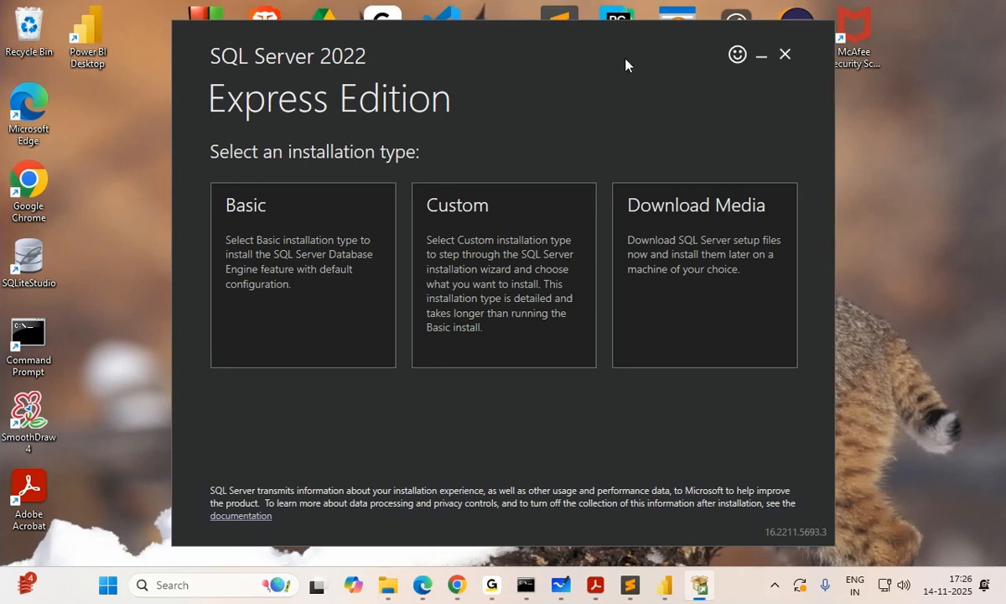
drag(569, 53, 548, 48)
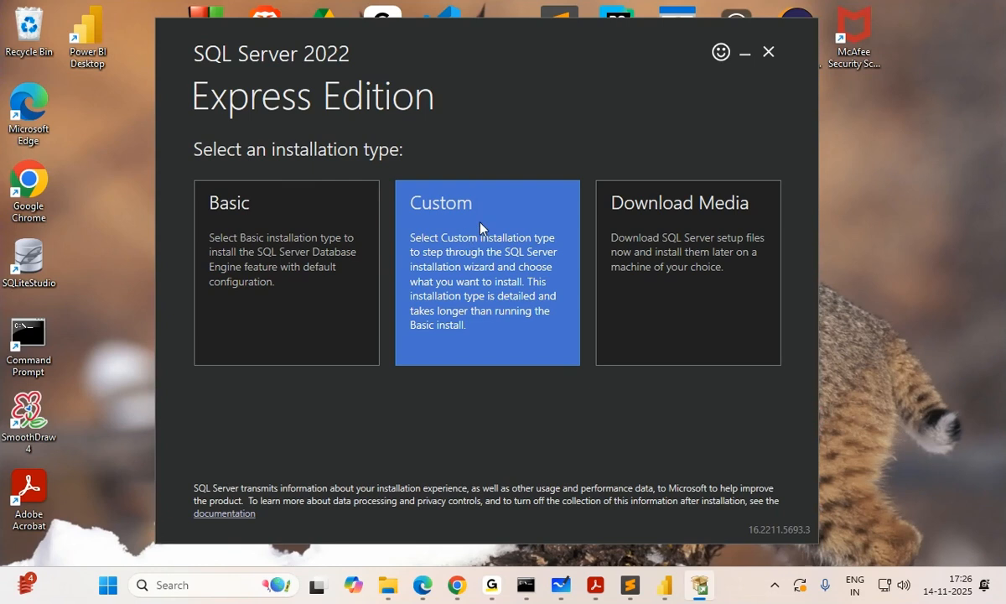
- Choose the Basic installation type and accept the SQL Server license terms
click(489, 301)
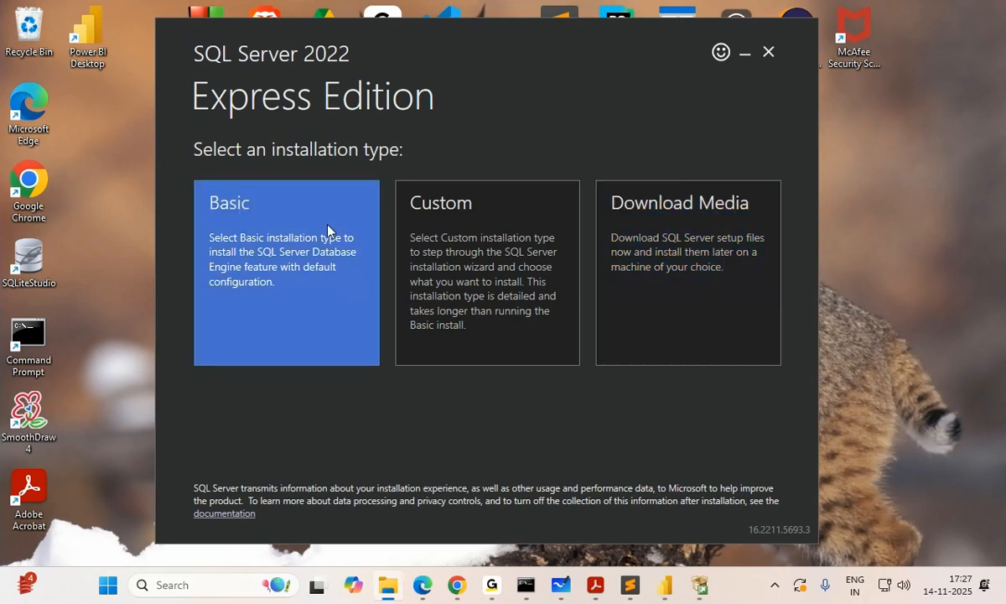
click(316, 240)
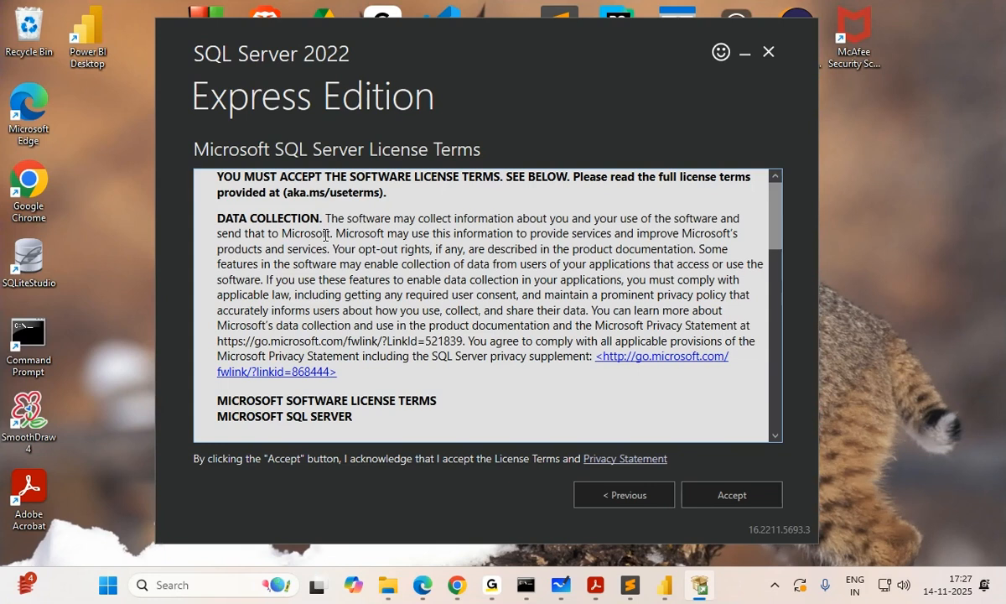
scroll(529, 274, down, 3)
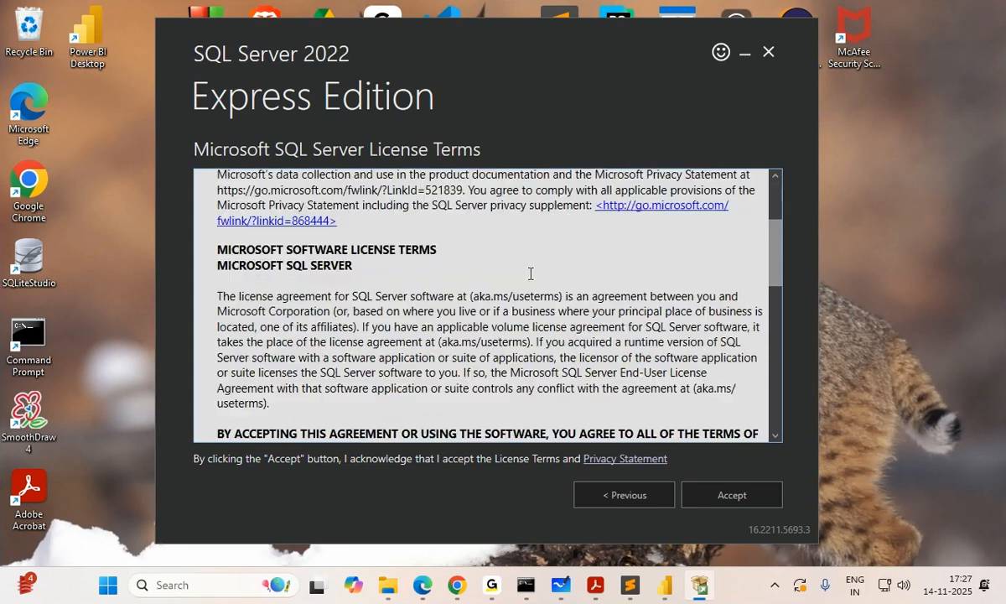
scroll(530, 274, down, 3)
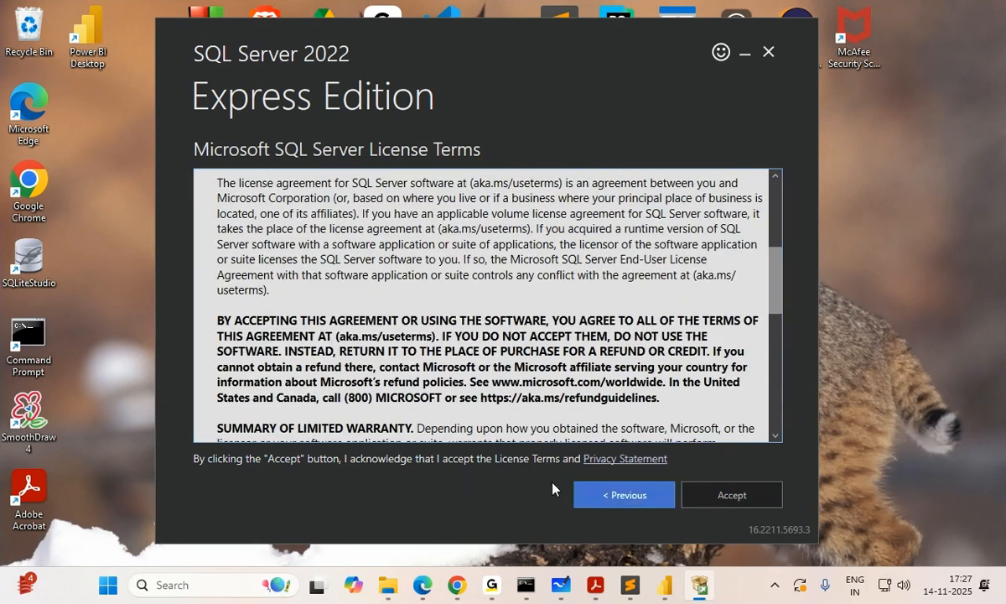
click(748, 497)
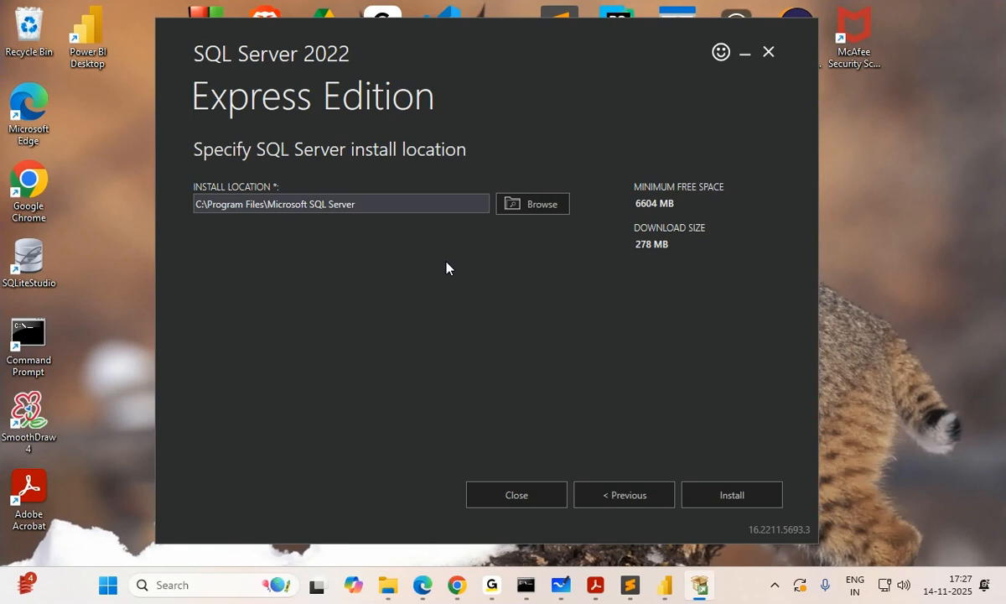
- Examine the download size, minimum free space and edition name on the install location page
key(ctrl+2)
click(606, 277)
drag(591, 205, 740, 275)
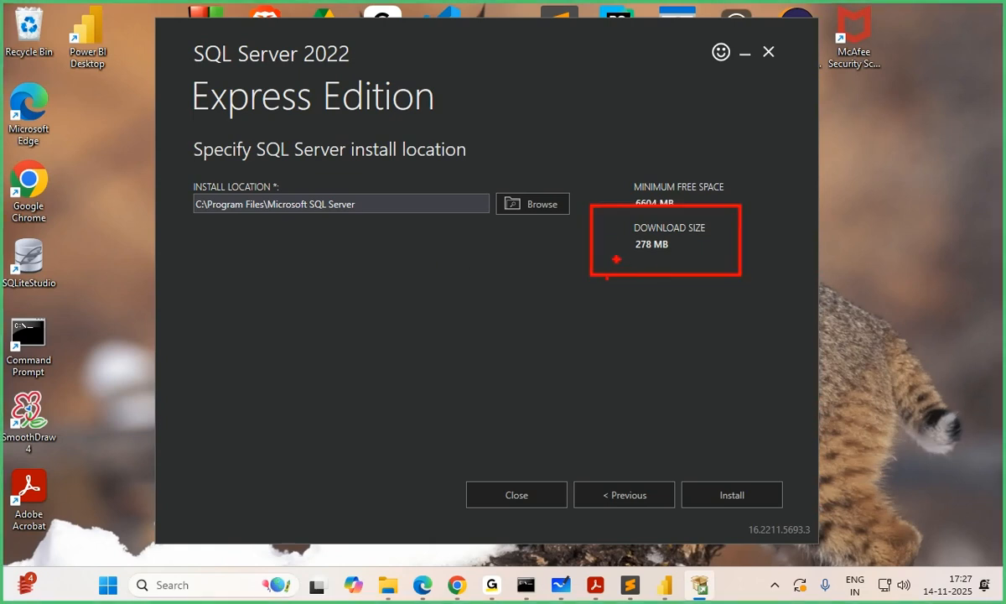
scroll(612, 286, up, 1)
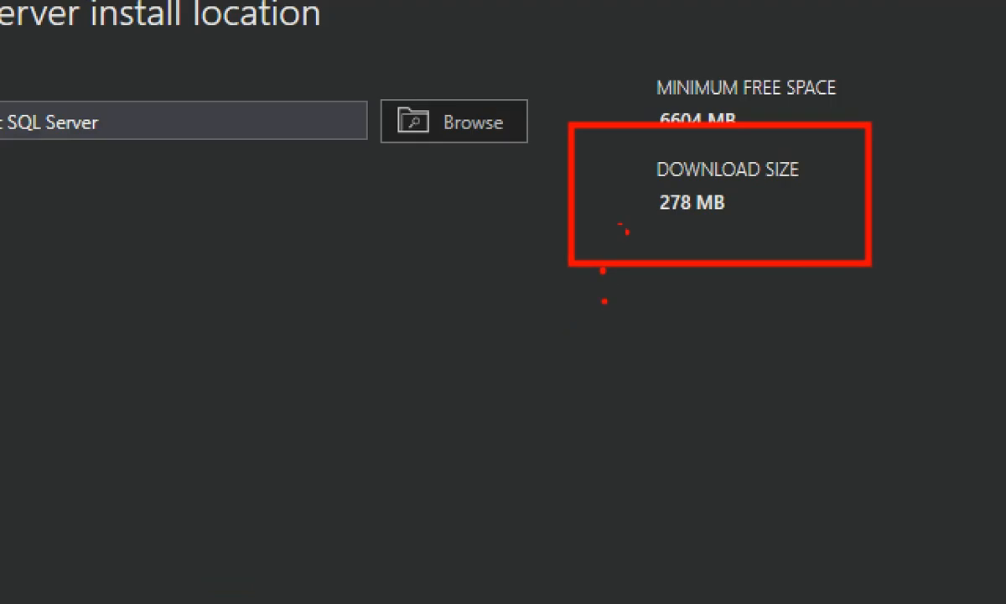
key(e)
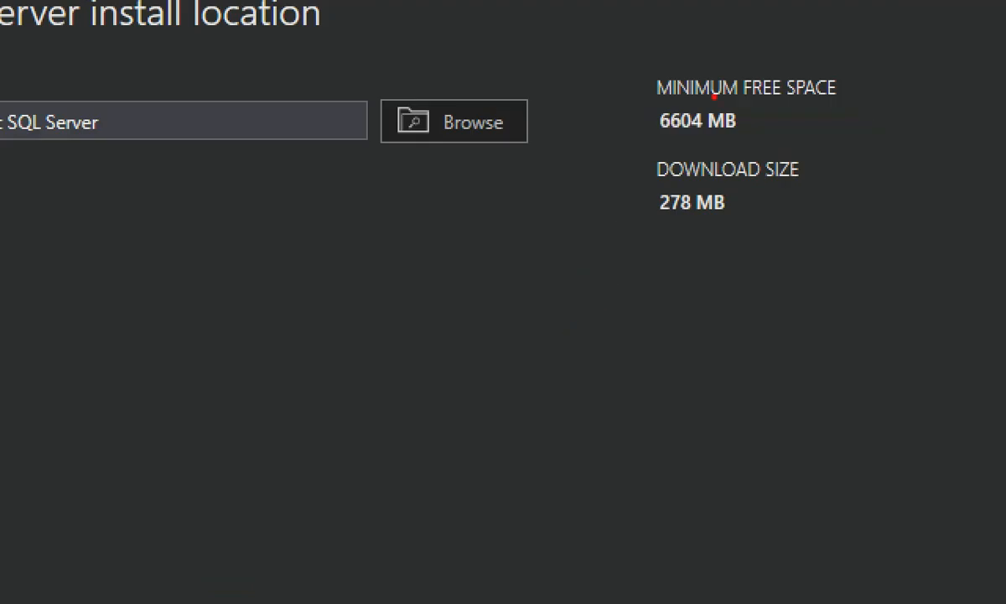
mouse_move(606, 63)
mouse_down()
mouse_move(897, 162)
mouse_move(894, 149)
mouse_up()
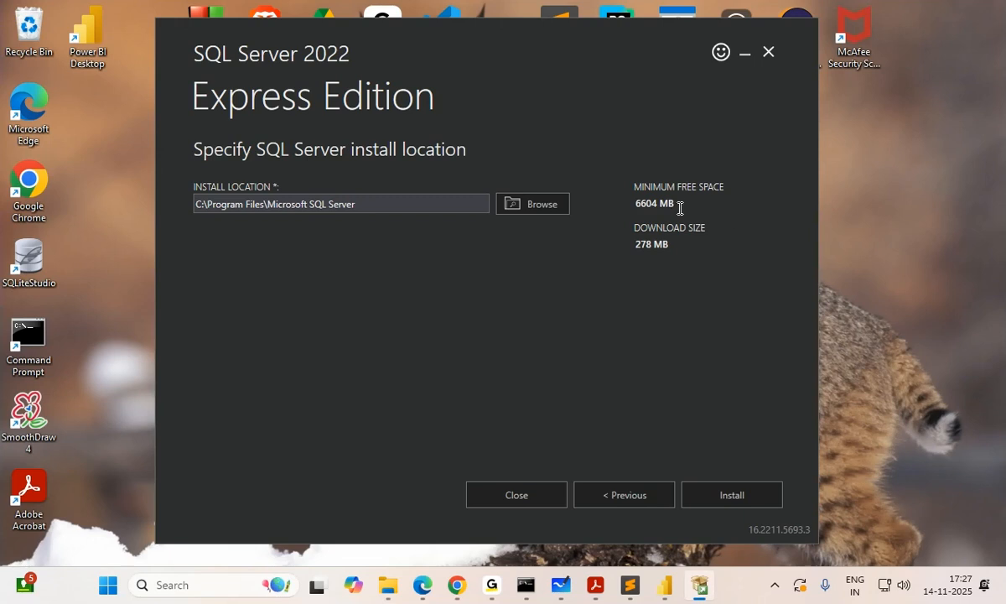
drag(688, 204, 631, 212)
drag(629, 203, 658, 204)
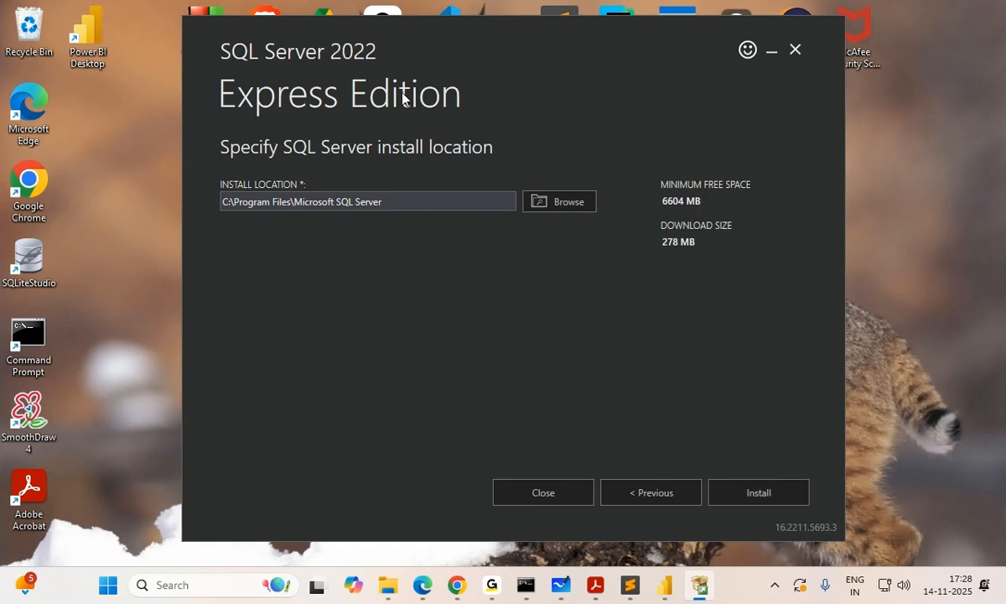
key(ctrl+2)
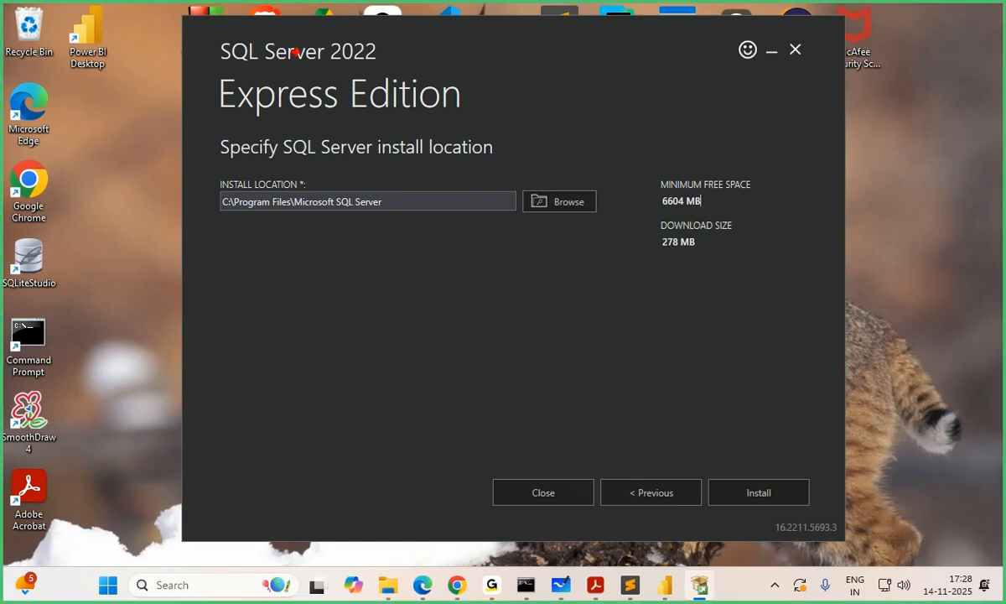
drag(211, 34, 483, 116)
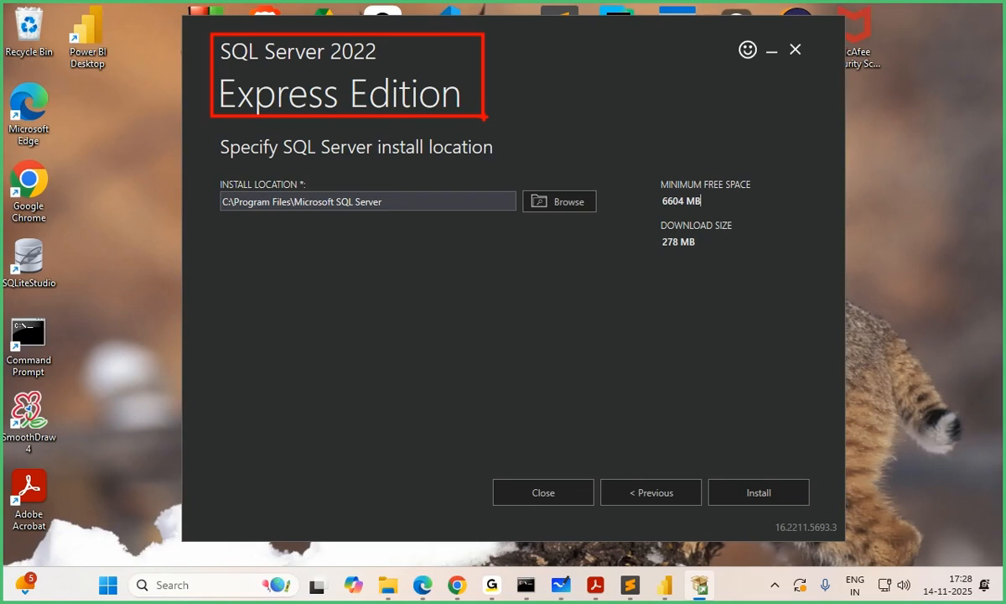
key(Escape)
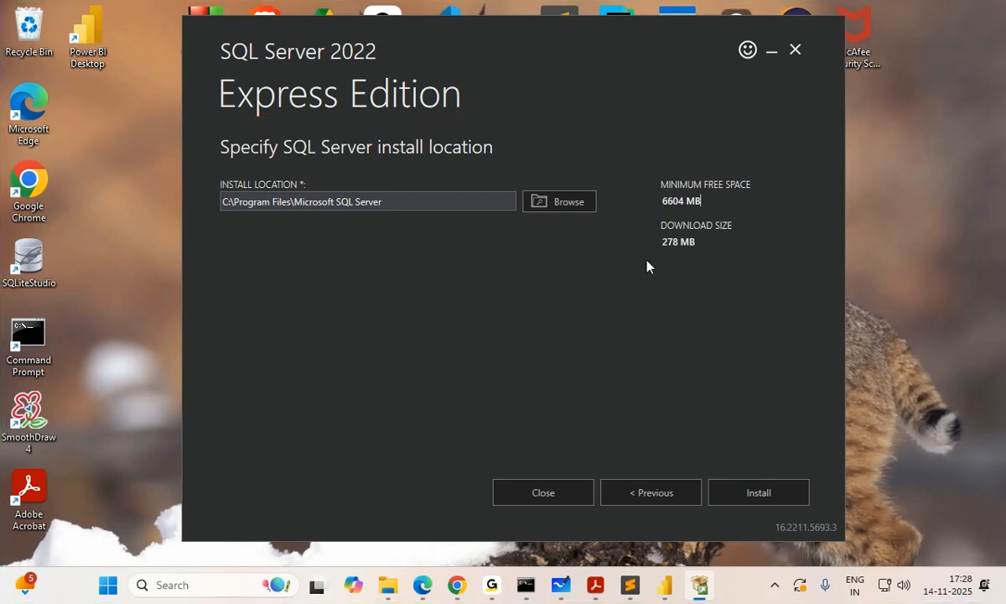
- Exit the SQL Server installer without installing and confirm the exit
click(539, 494)
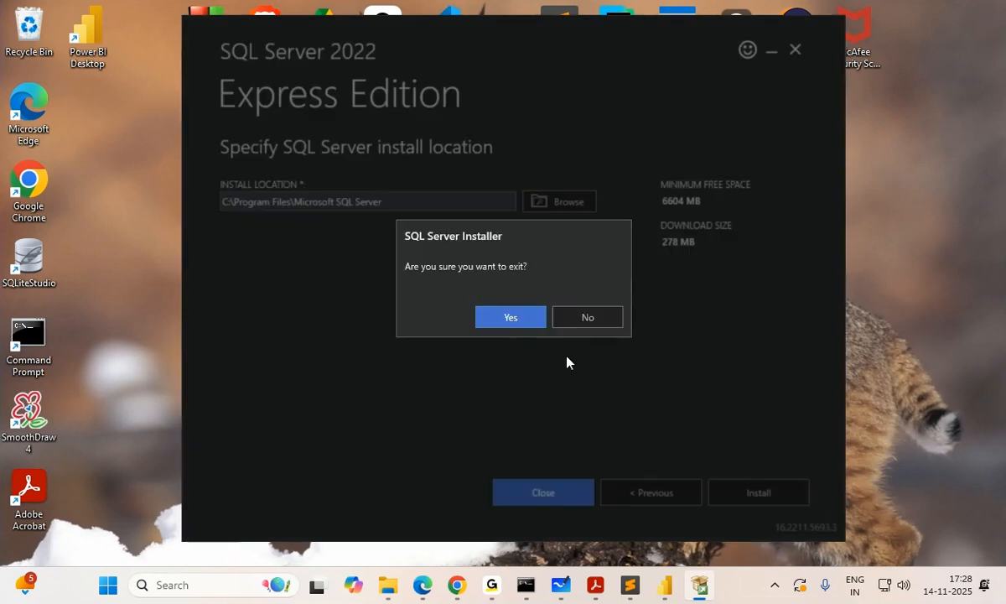
click(511, 317)
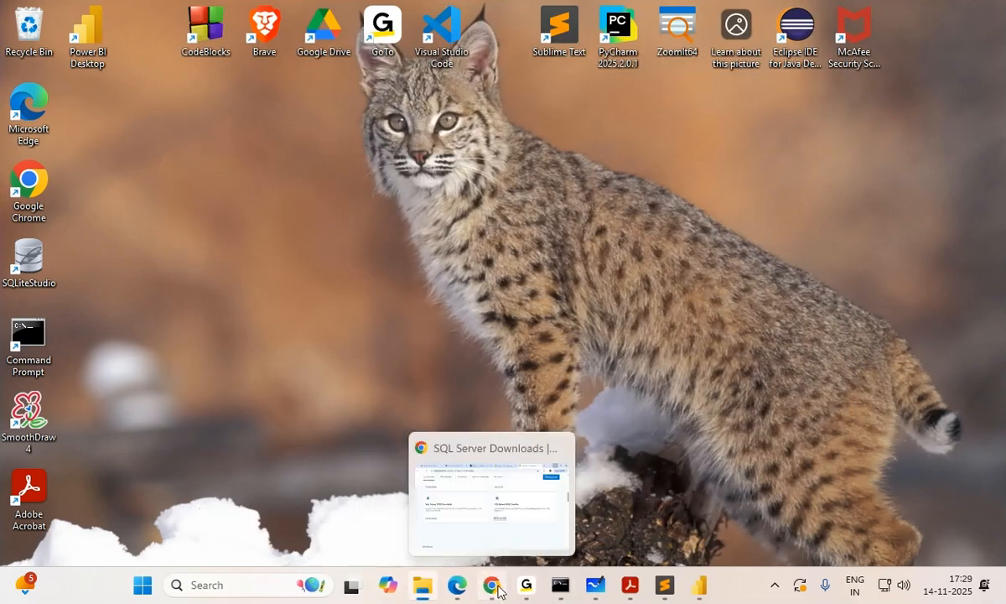
- Switch back to Chrome and look through the edition and container options on the SQL Server downloads page
click(491, 585)
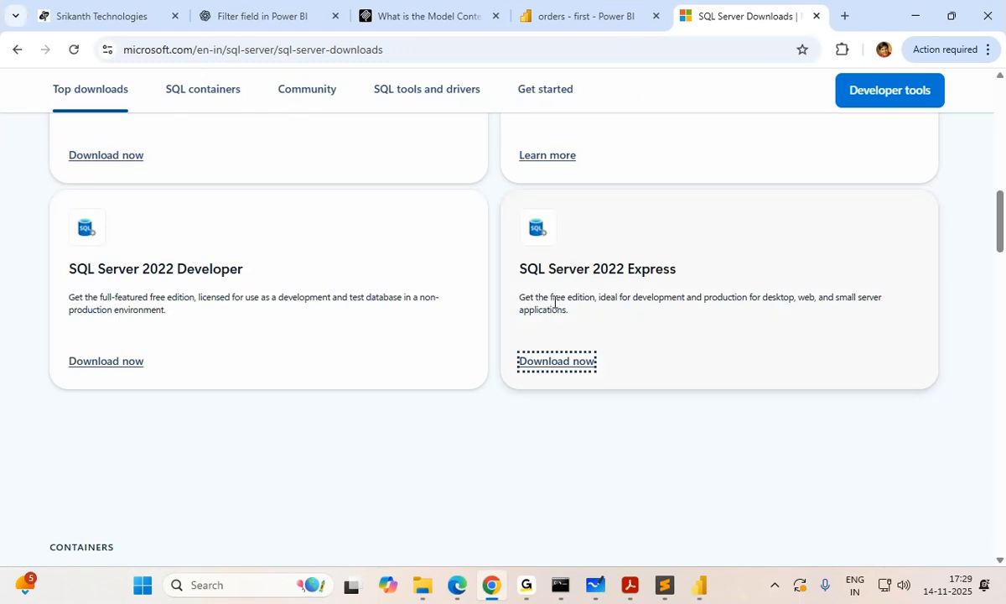
scroll(363, 347, up, 3)
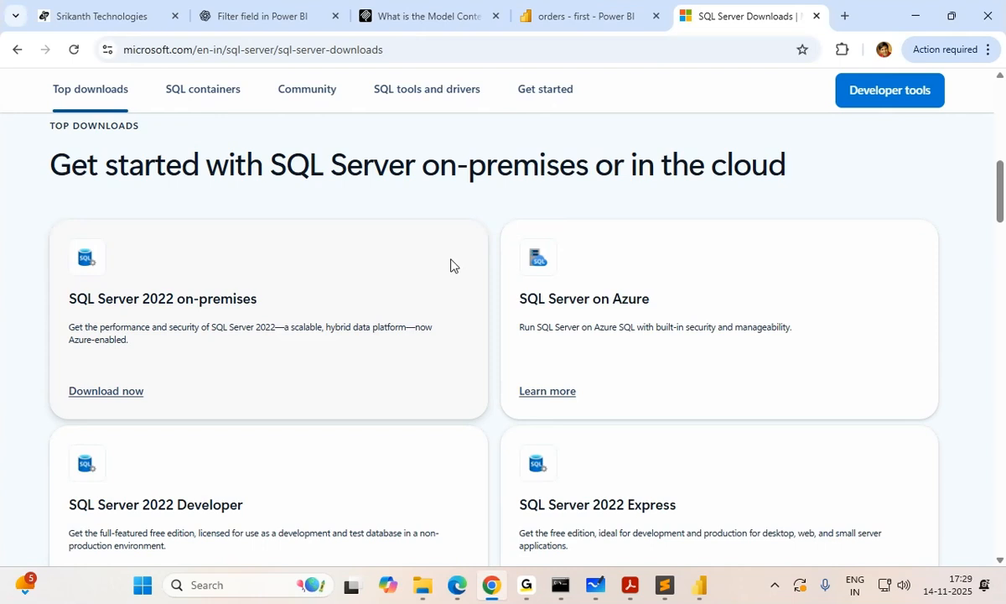
scroll(450, 266, down, 2)
scroll(450, 267, down, 2)
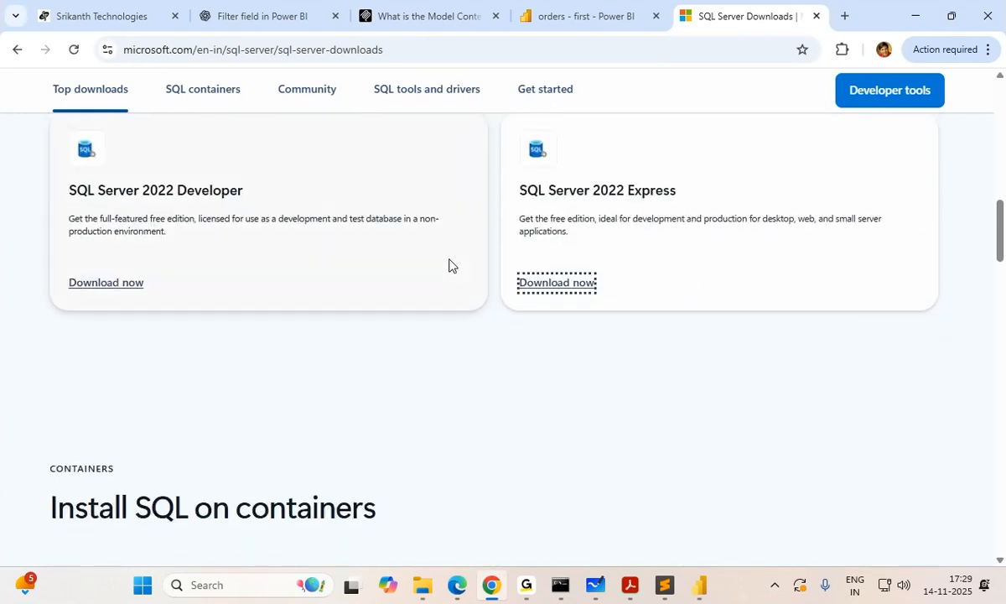
scroll(450, 265, down, 5)
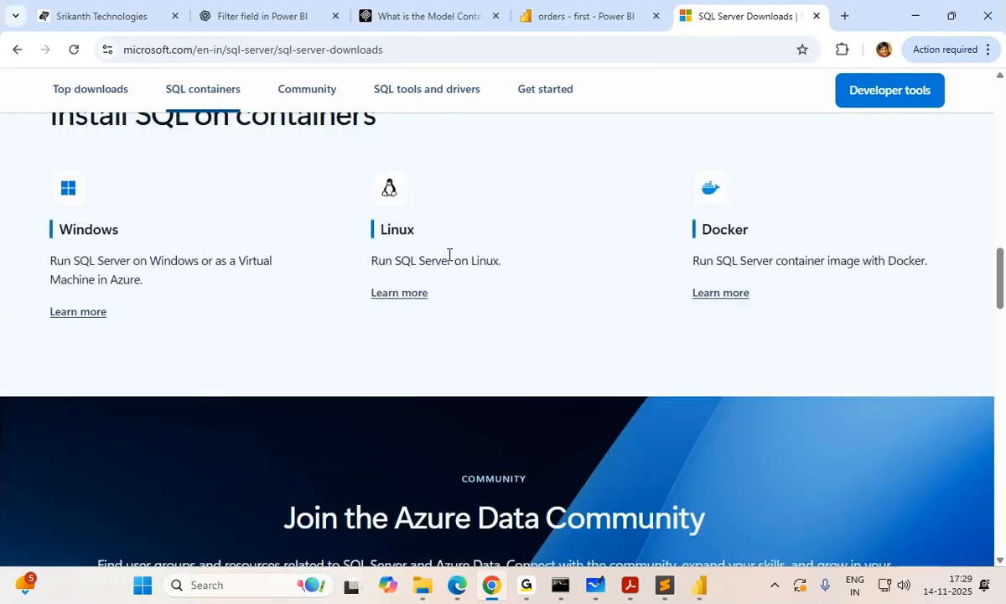
scroll(450, 254, up, 12)
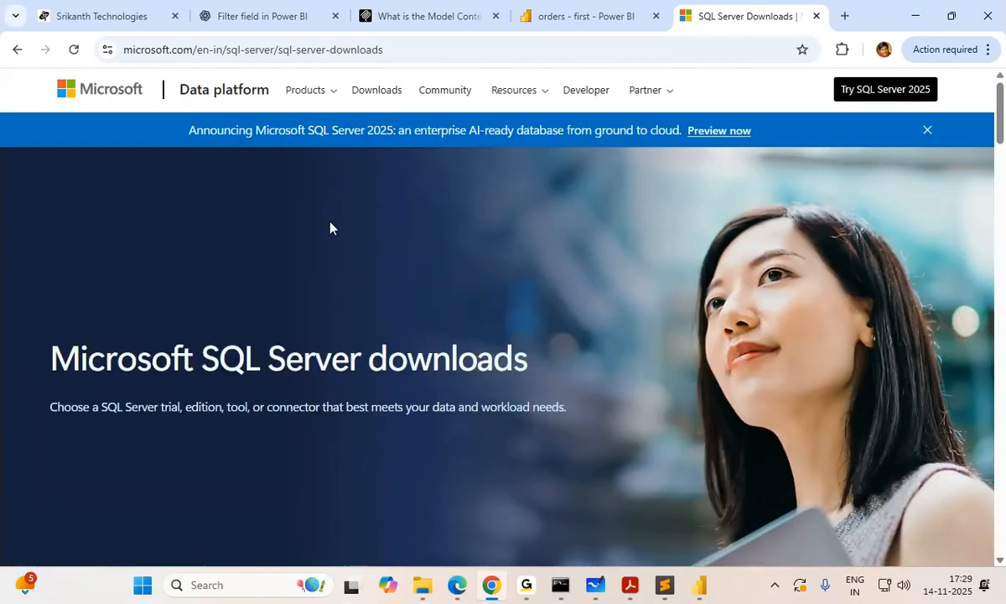
- Open the Data platform site's Downloads page and review the SQL Server editions offered under Top downloads
click(390, 94)
scroll(535, 277, down, 5)
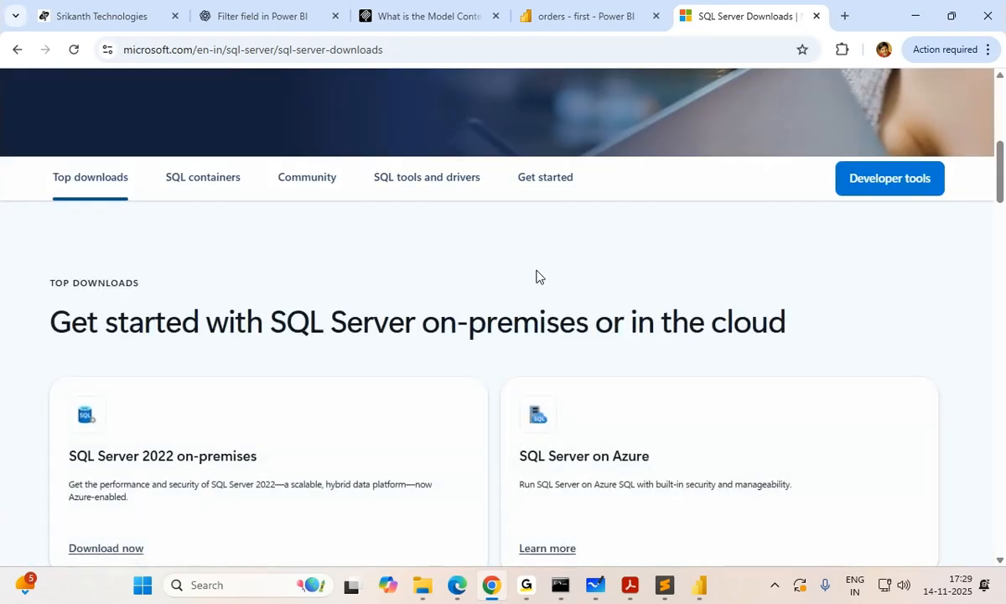
scroll(536, 276, down, 3)
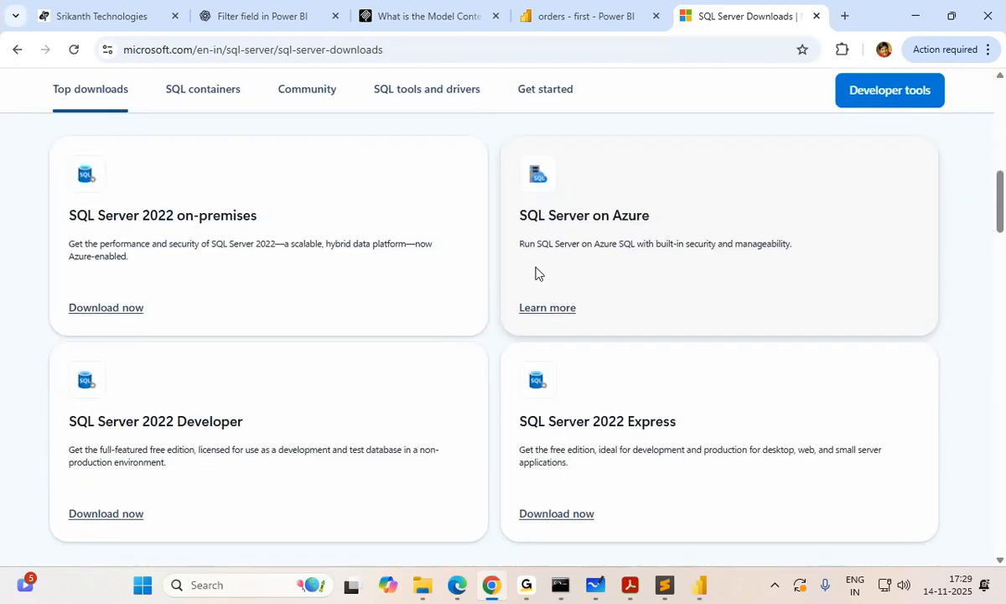
scroll(536, 277, down, 3)
scroll(536, 273, down, 3)
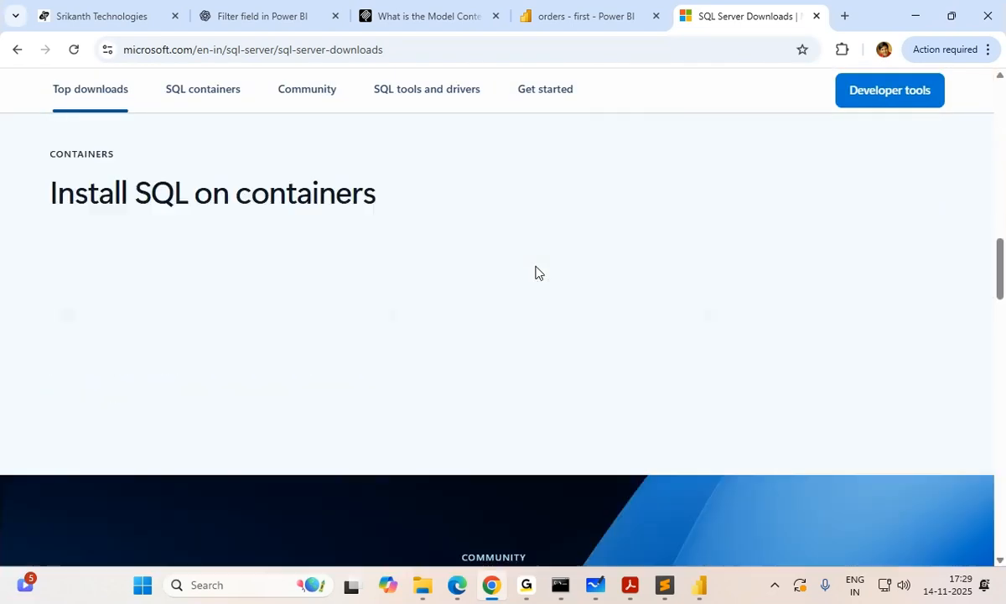
scroll(537, 270, up, 7)
scroll(534, 268, up, 5)
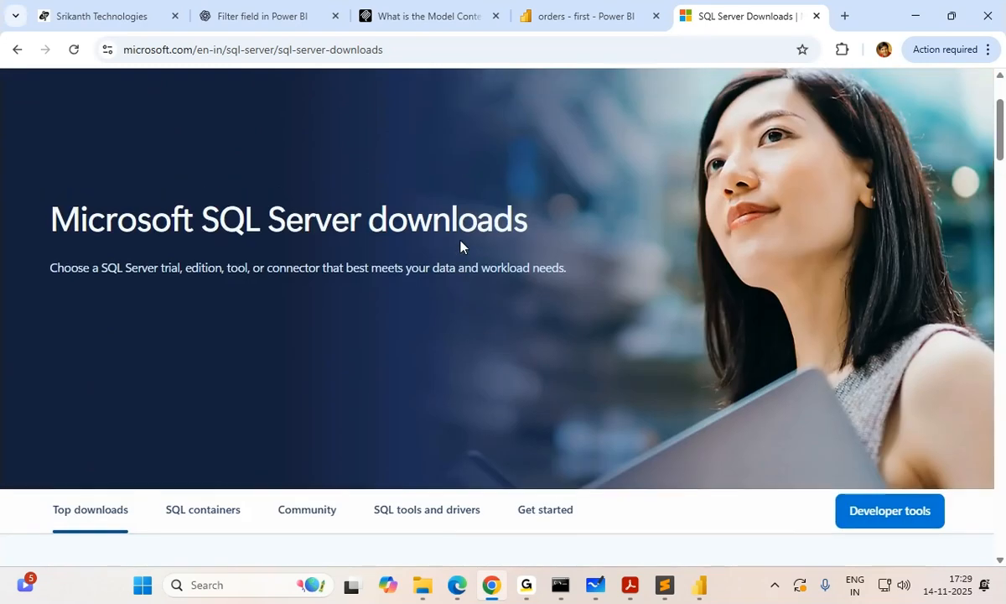
- Go to the page's SQL tools and drivers section and look back over the edition and container sections
scroll(460, 245, down, 4)
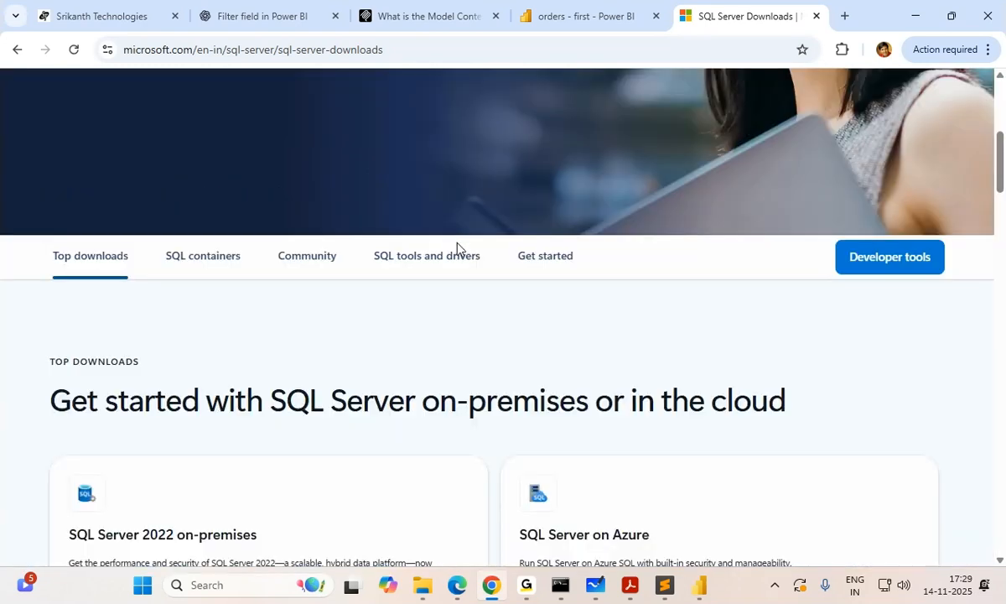
click(457, 248)
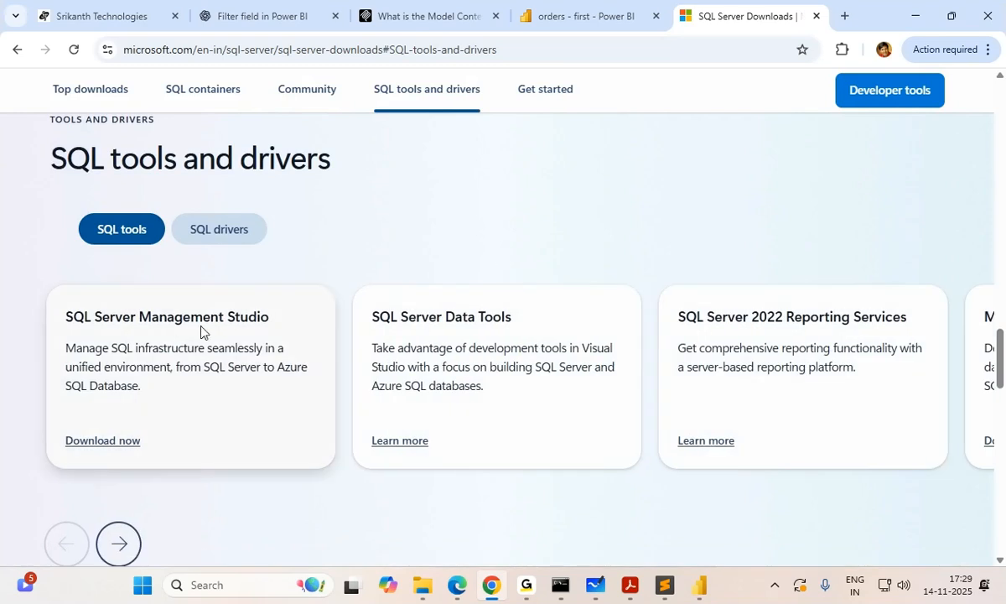
scroll(413, 263, up, 15)
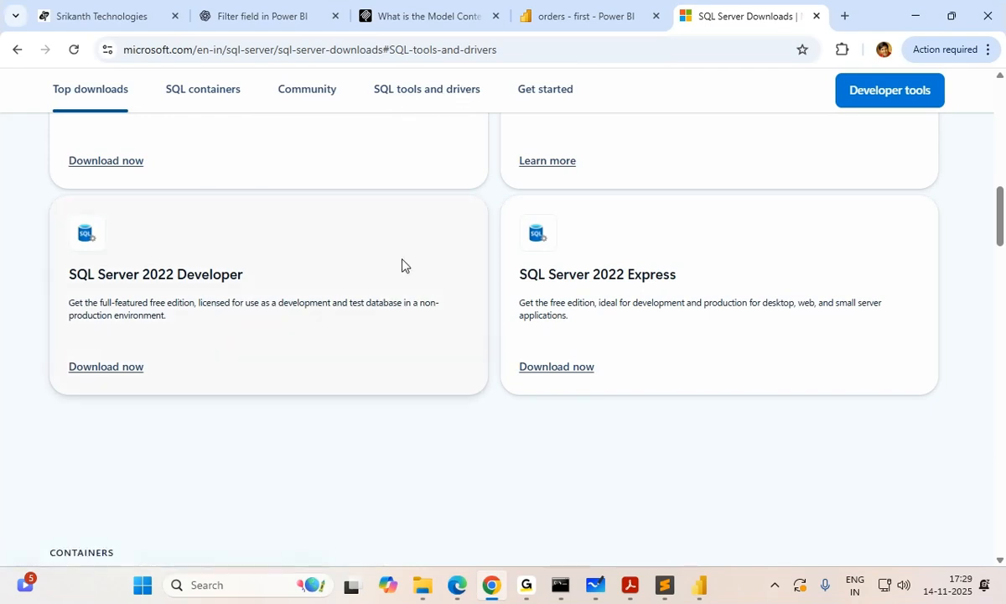
scroll(401, 265, down, 5)
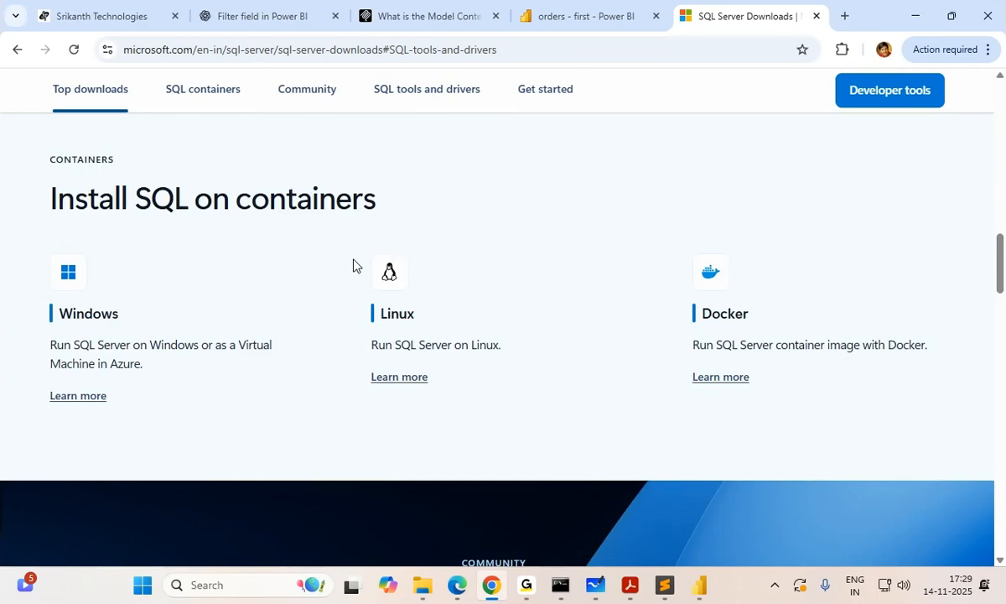
scroll(353, 265, up, 7)
scroll(353, 265, down, 9)
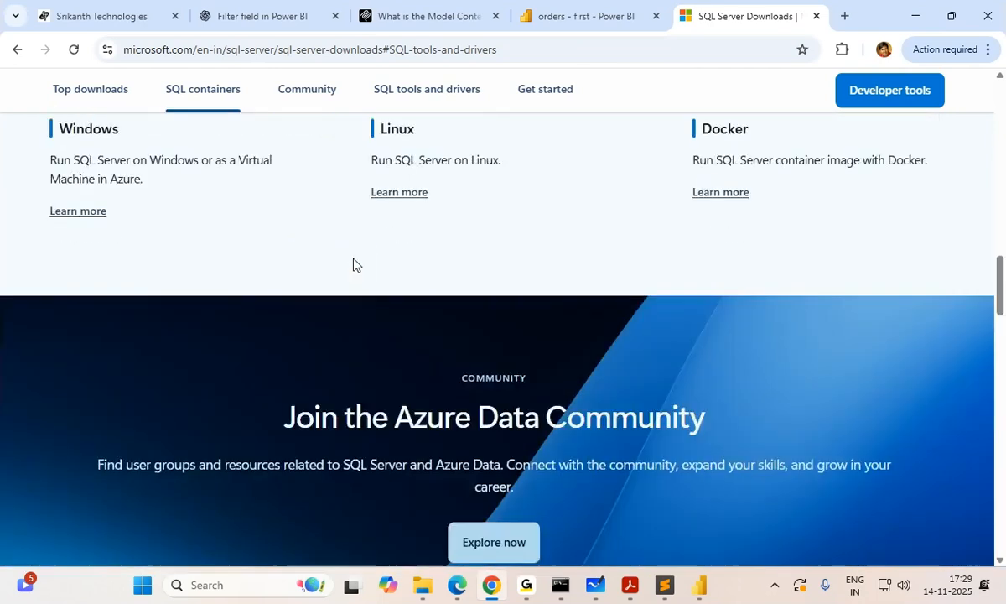
- Open the SQL Server Management Studio download from the SQL tools and drivers section and skim its installation article
click(420, 98)
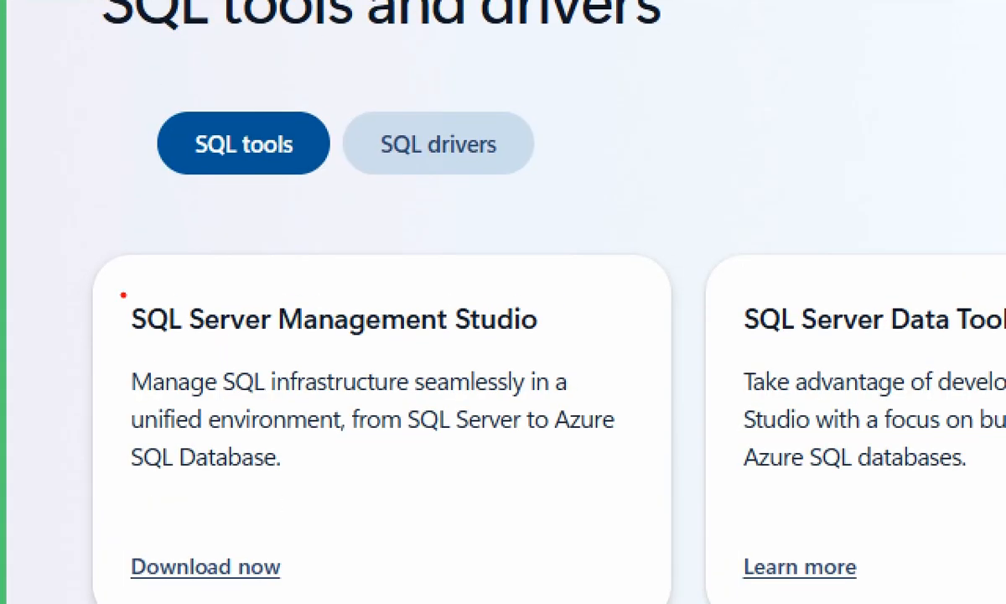
mouse_move(114, 285)
mouse_down()
mouse_move(476, 490)
mouse_move(664, 513)
mouse_up()
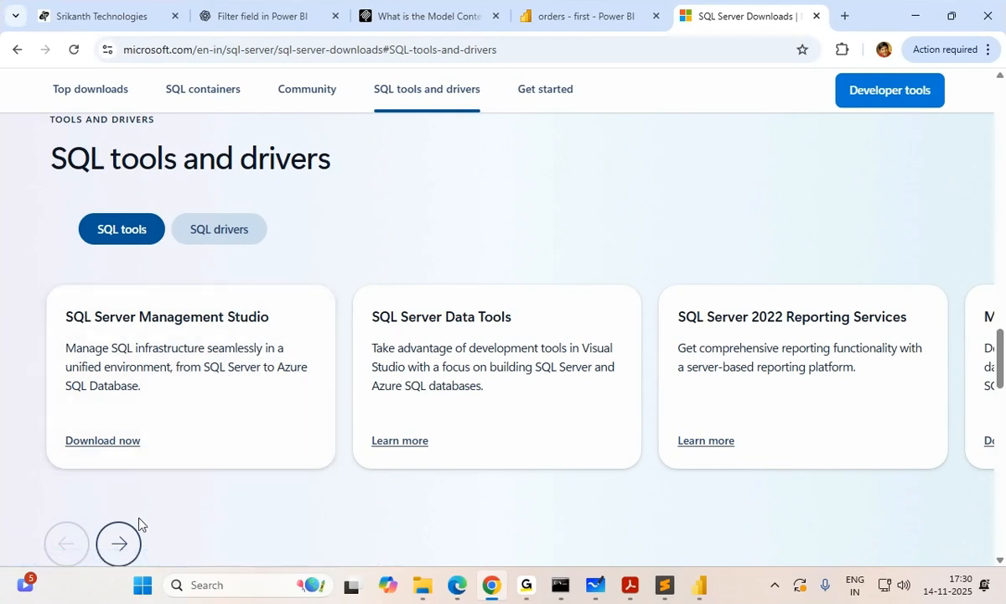
click(110, 442)
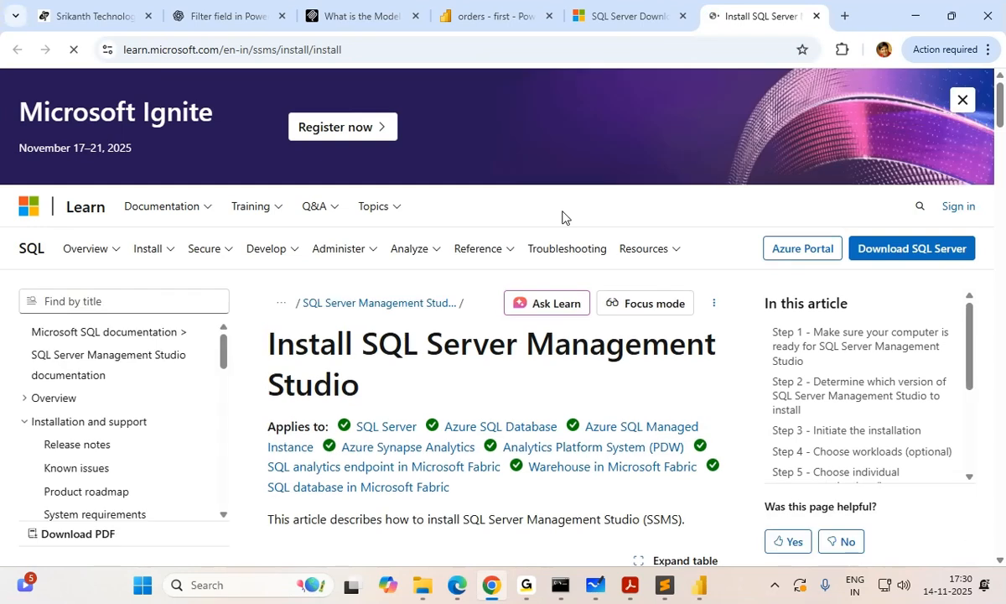
scroll(720, 270, down, 3)
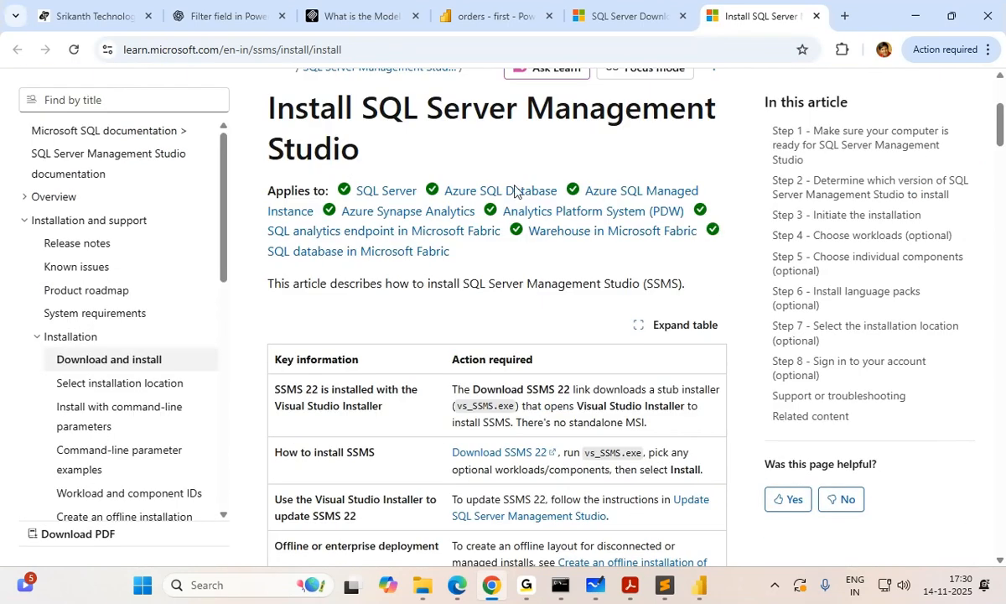
scroll(517, 299, down, 1)
scroll(517, 299, down, 7)
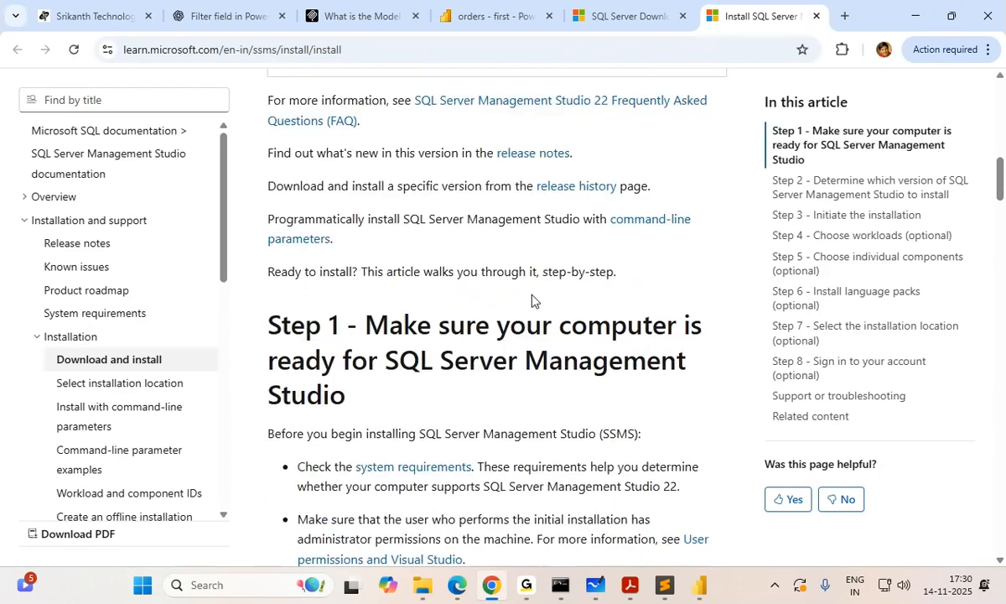
scroll(543, 300, up, 10)
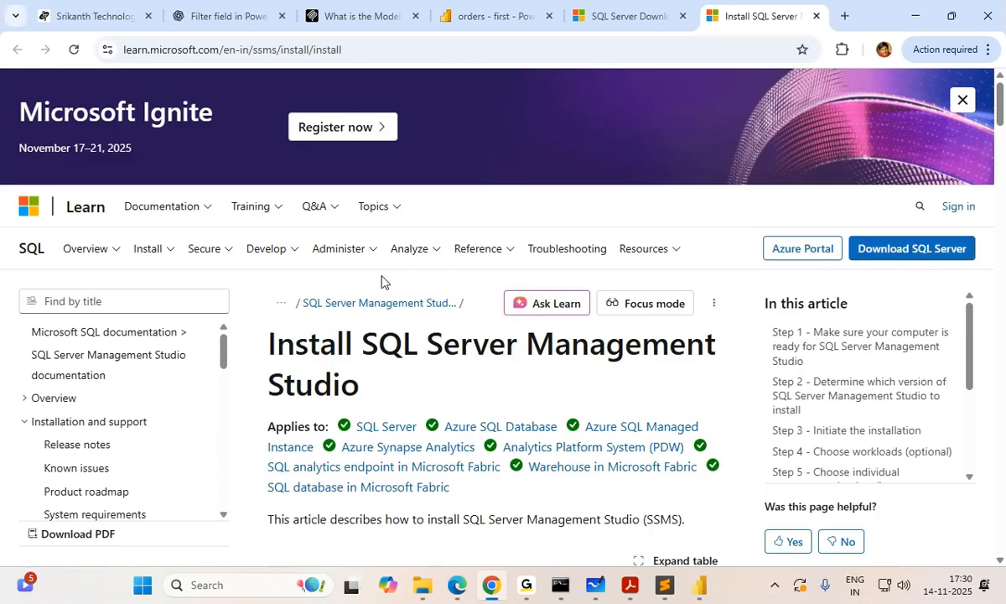
- Return to the SQL Server downloads tab and reload its main Downloads page
click(636, 19)
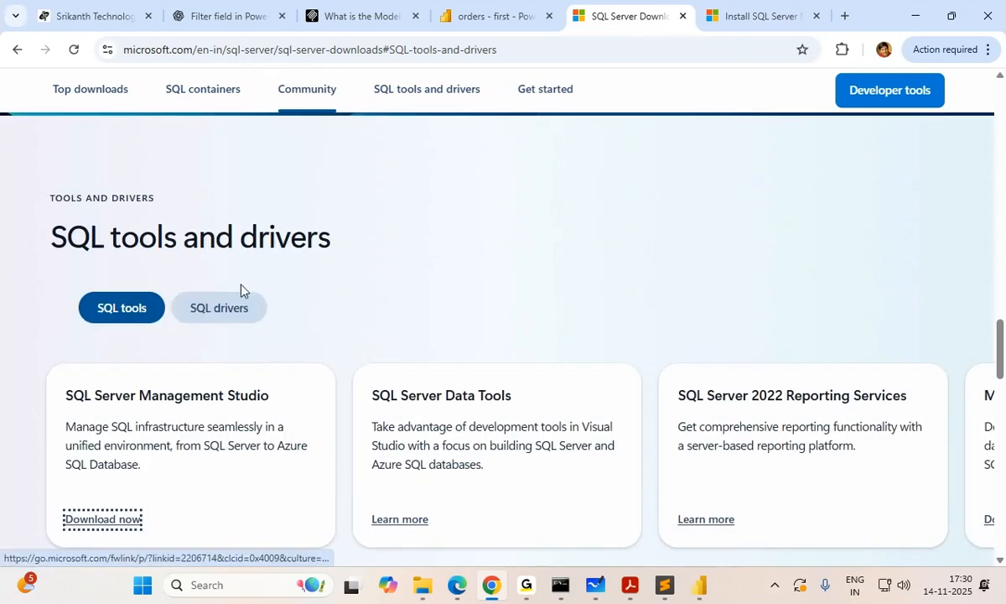
scroll(410, 198, up, 15)
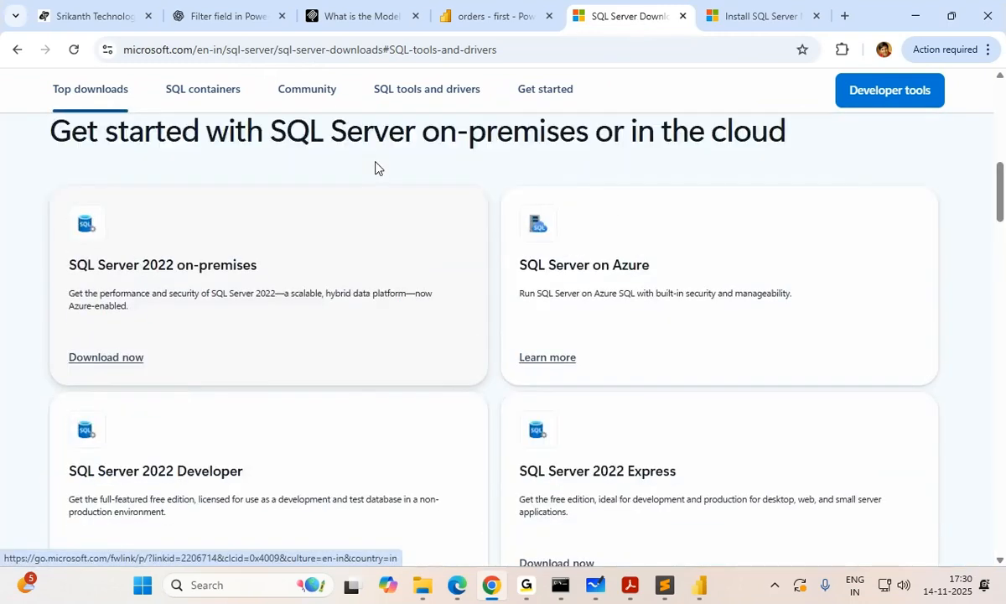
scroll(375, 168, up, 10)
click(379, 91)
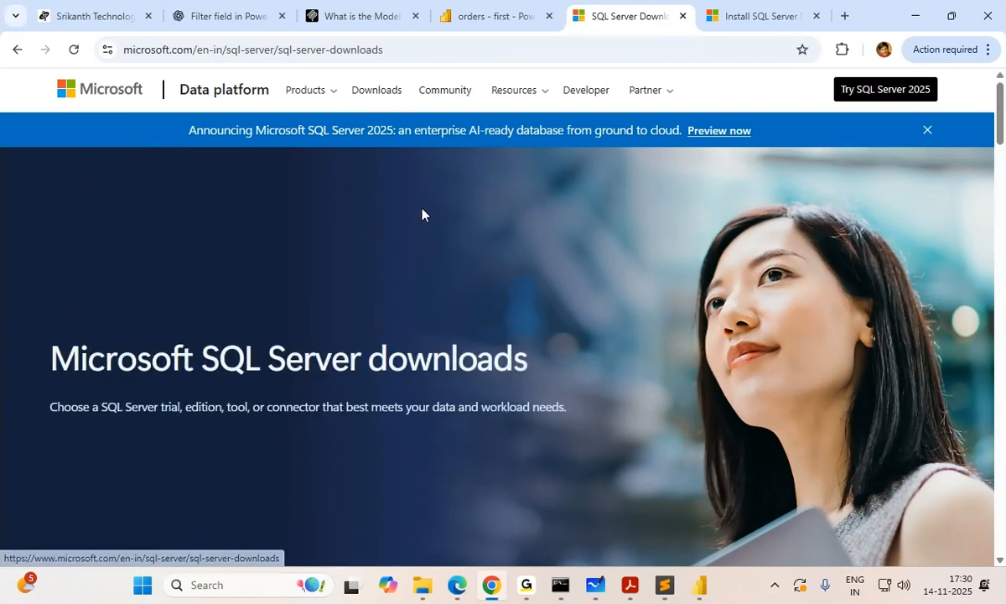
scroll(433, 203, down, 7)
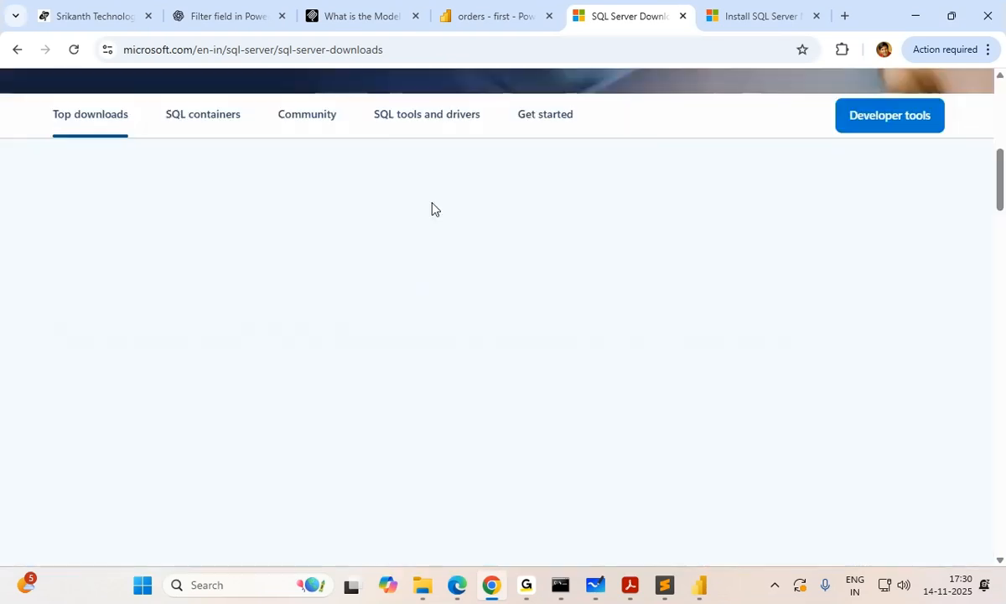
scroll(433, 203, up, 4)
scroll(433, 207, up, 3)
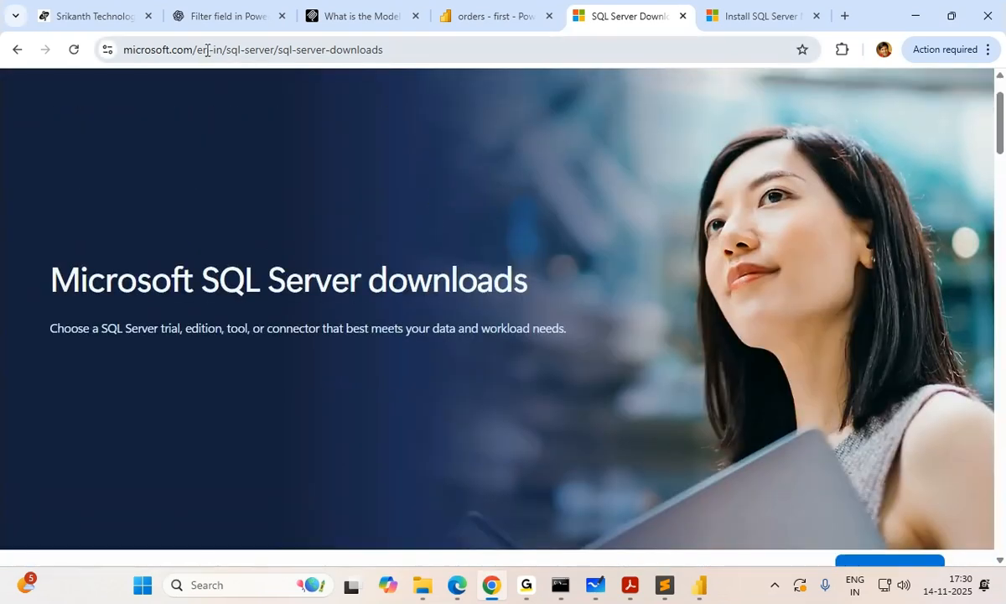
- Search Google for "ms sql server management studio" and open the Microsoft Learn result Install SQL Server Management Studio
click(403, 52)
drag(403, 55, 42, 67)
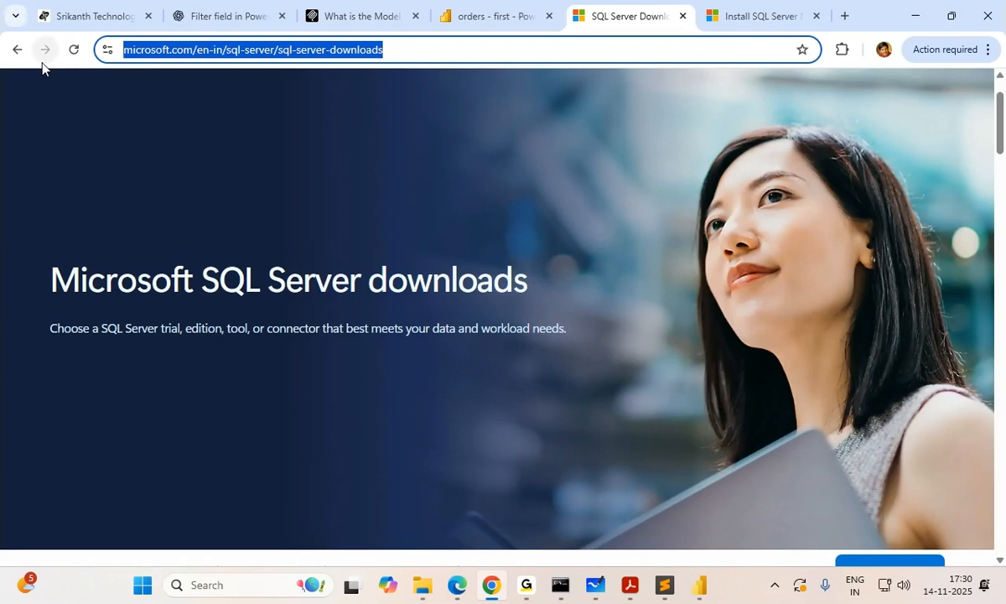
text(m)
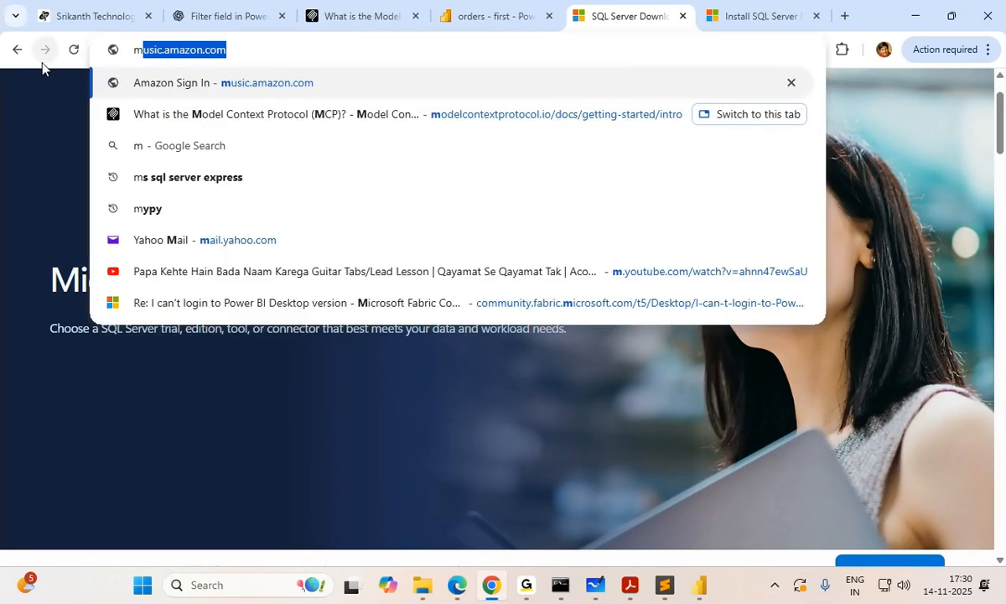
text(s sql server management studio)
key(Return)
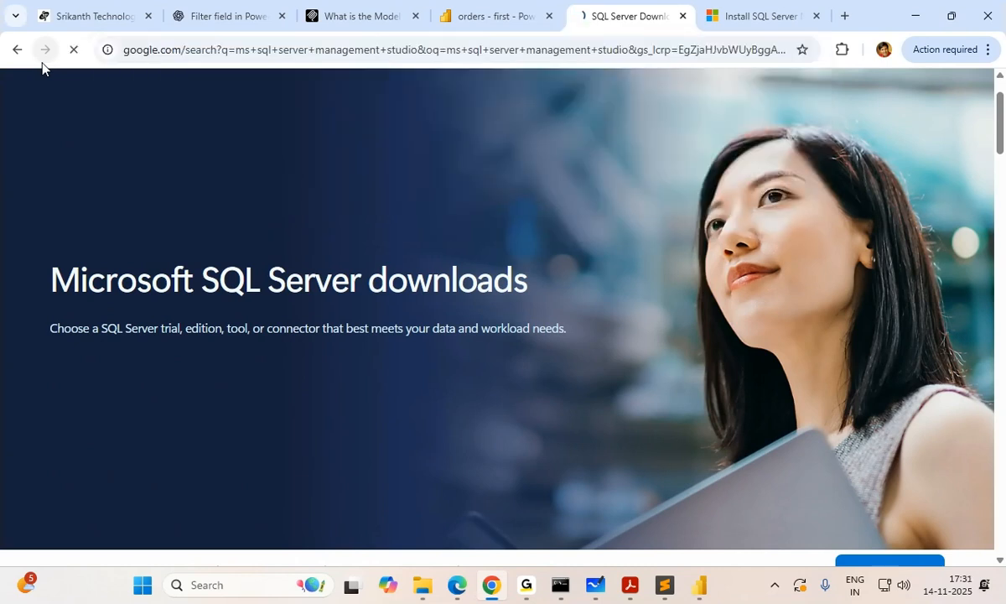
scroll(335, 256, down, 3)
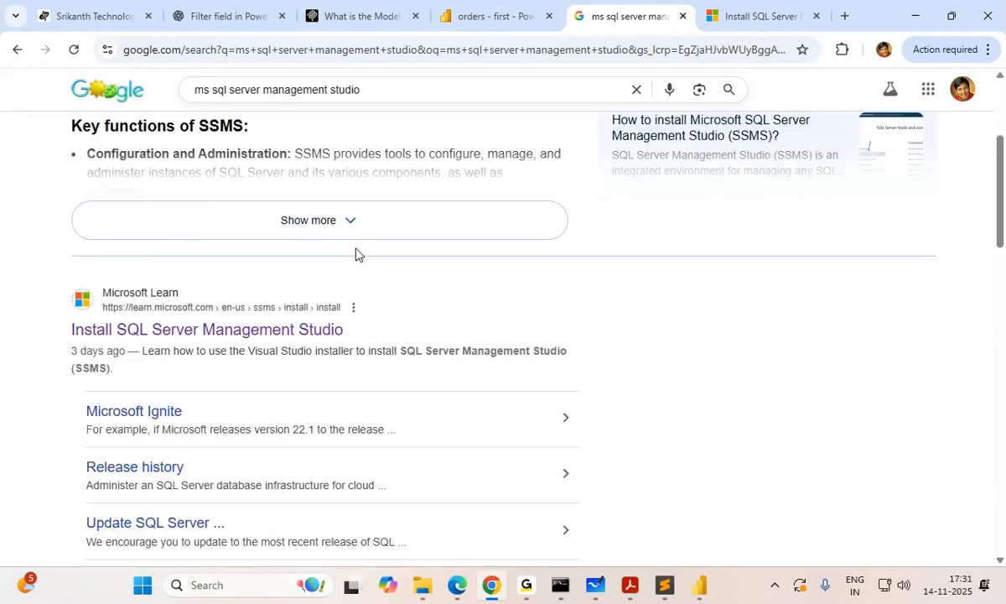
scroll(355, 254, down, 1)
click(285, 254)
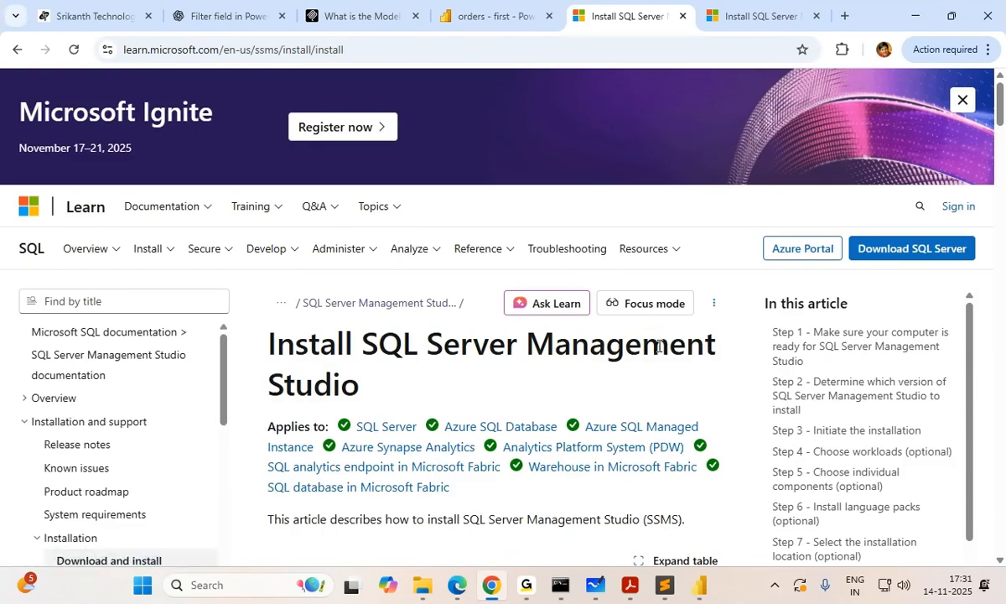
- Start the Download SSMS 22 link from the article's key information table and cancel saving the file
scroll(557, 385, down, 2)
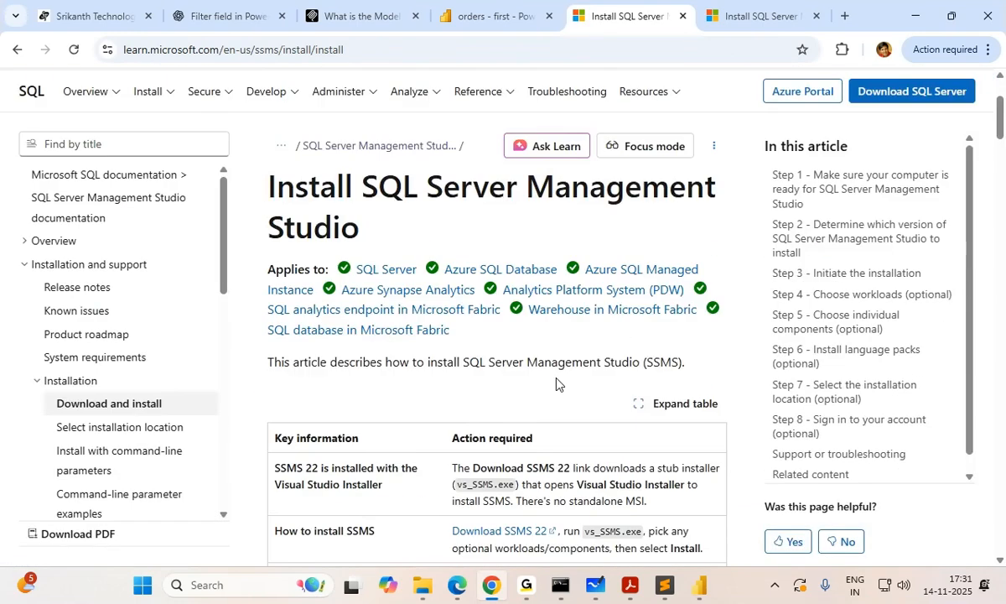
scroll(557, 385, down, 3)
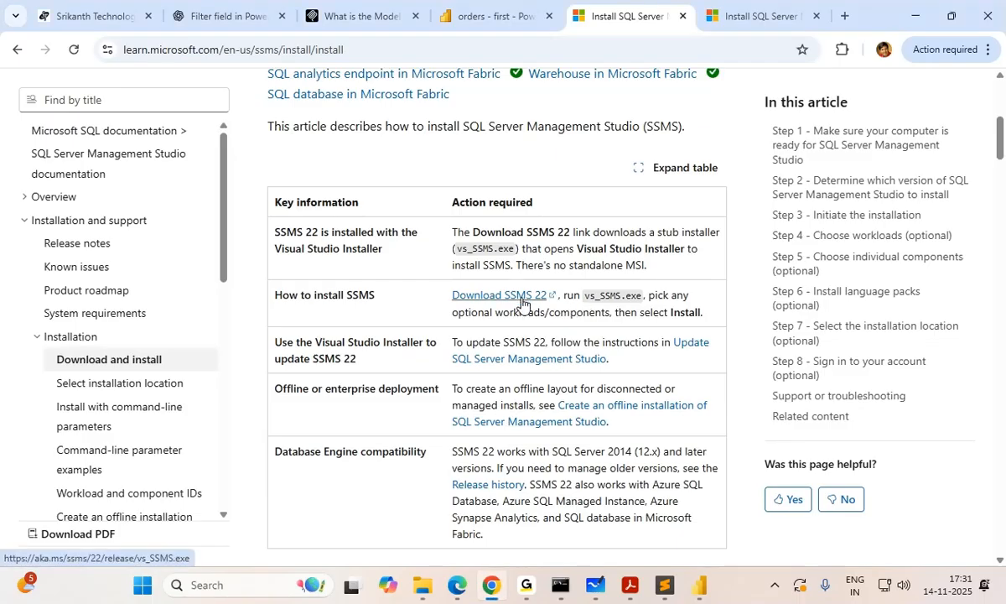
scroll(522, 302, up, 1)
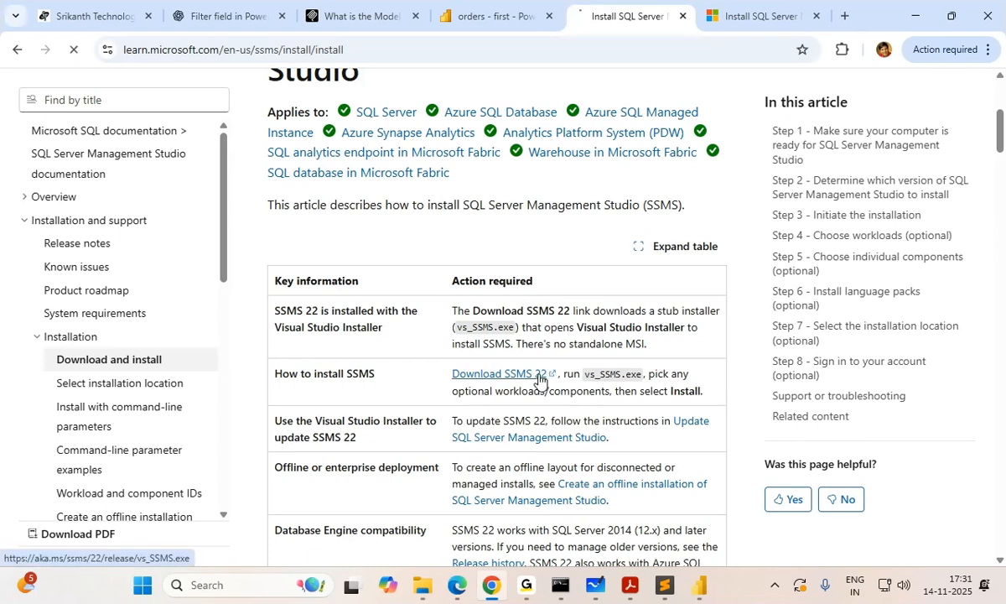
click(539, 379)
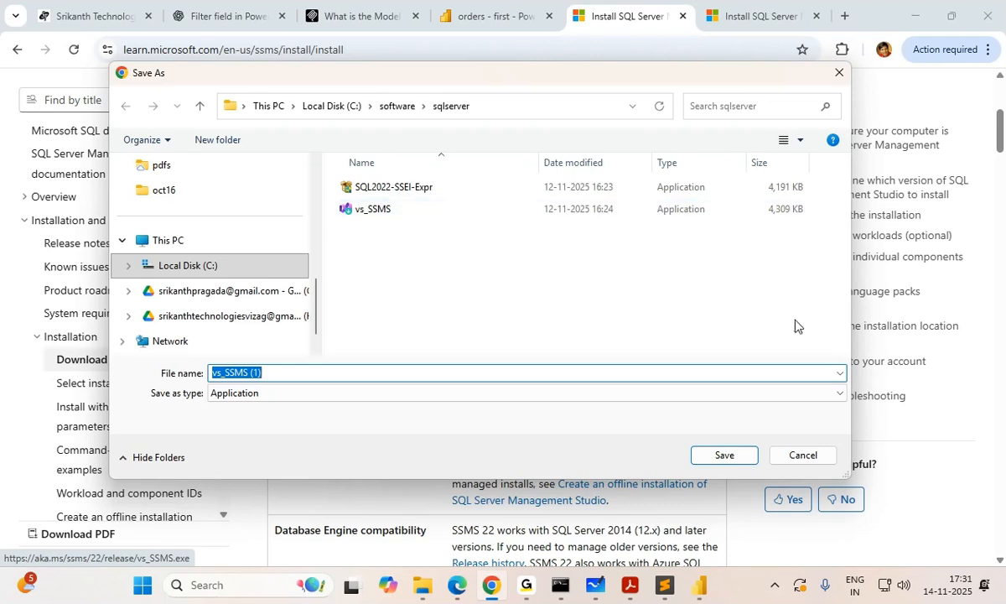
click(821, 459)
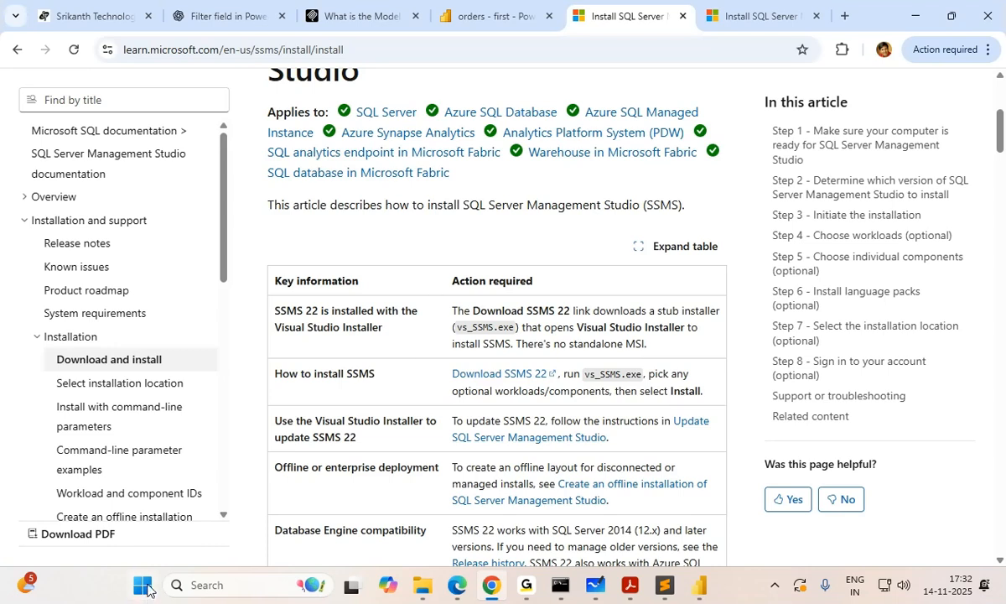
click(916, 26)
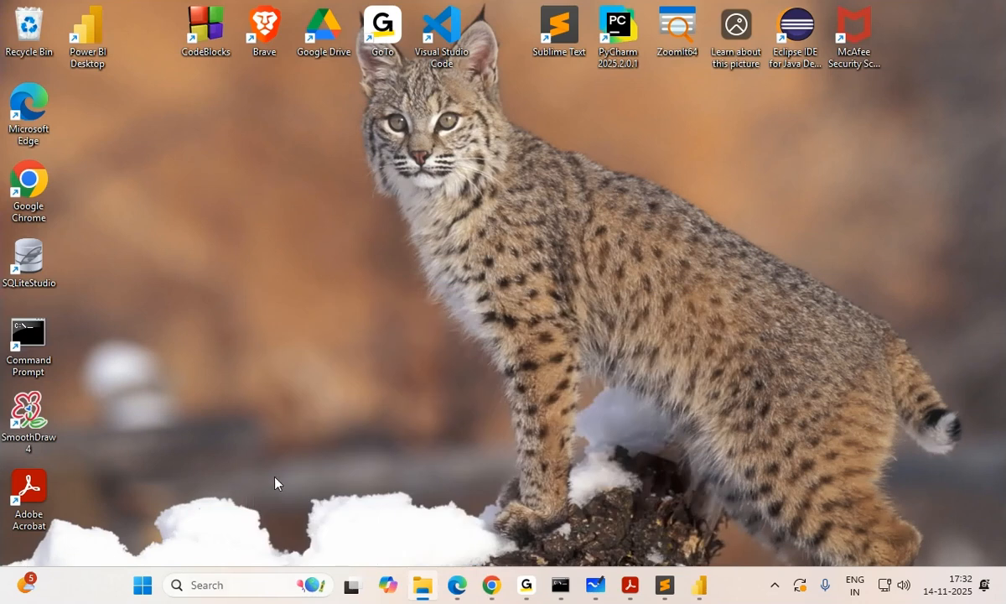
click(142, 584)
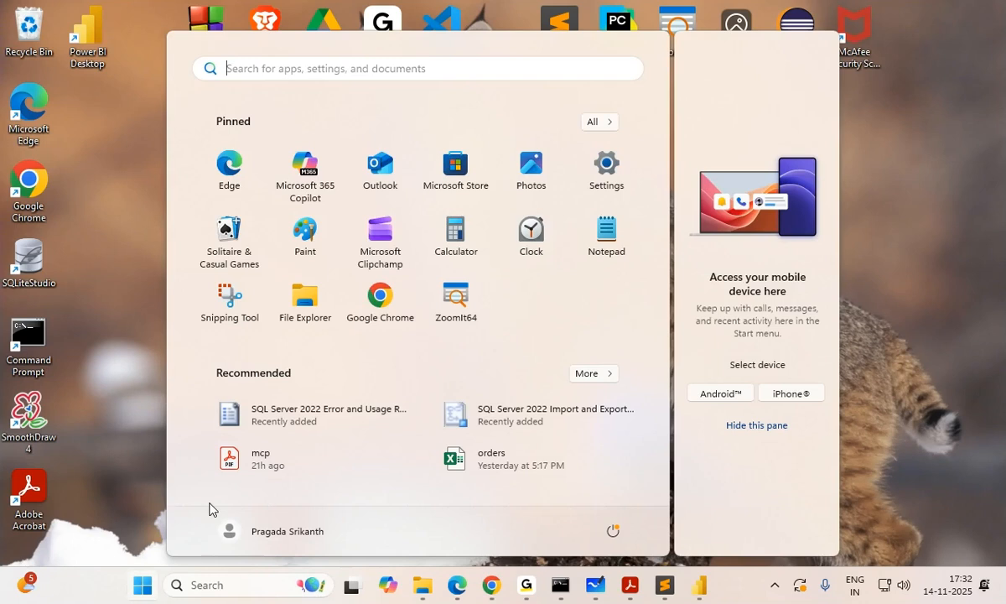
text(sql serer)
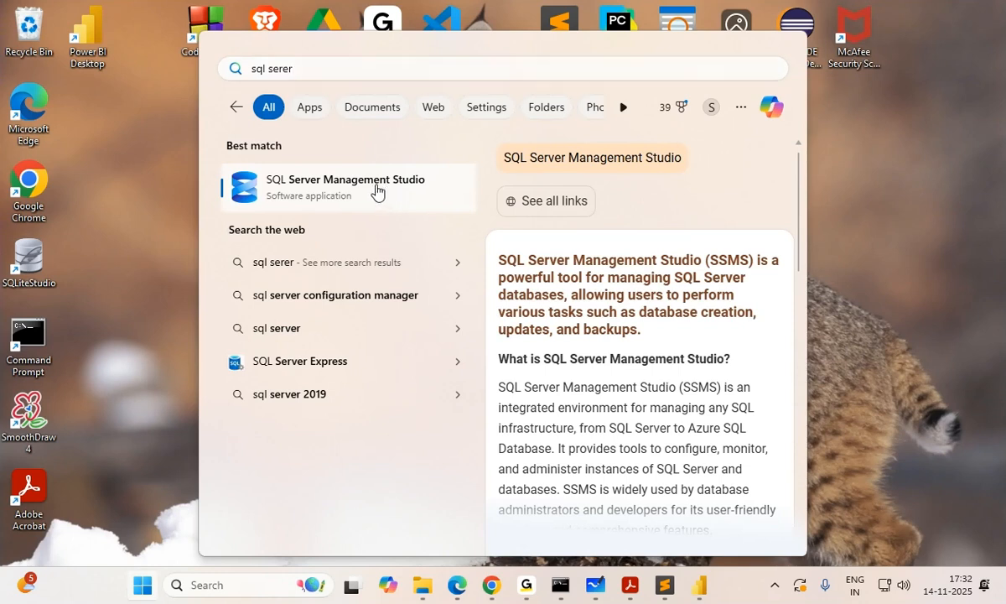
click(376, 191)
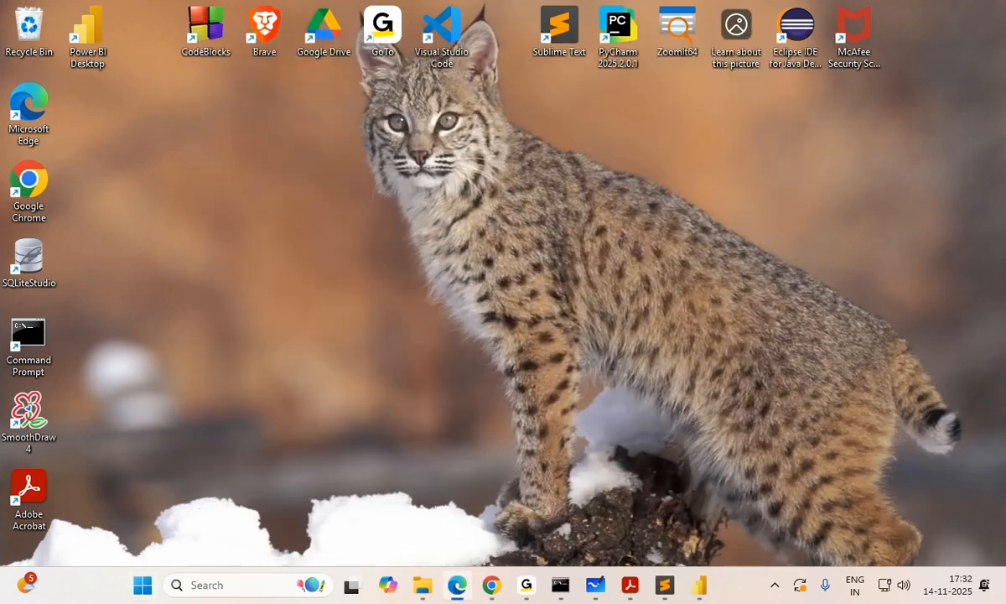
- Search Windows for "sql" and launch the installed SQL Server Management Studio 22 app
click(143, 584)
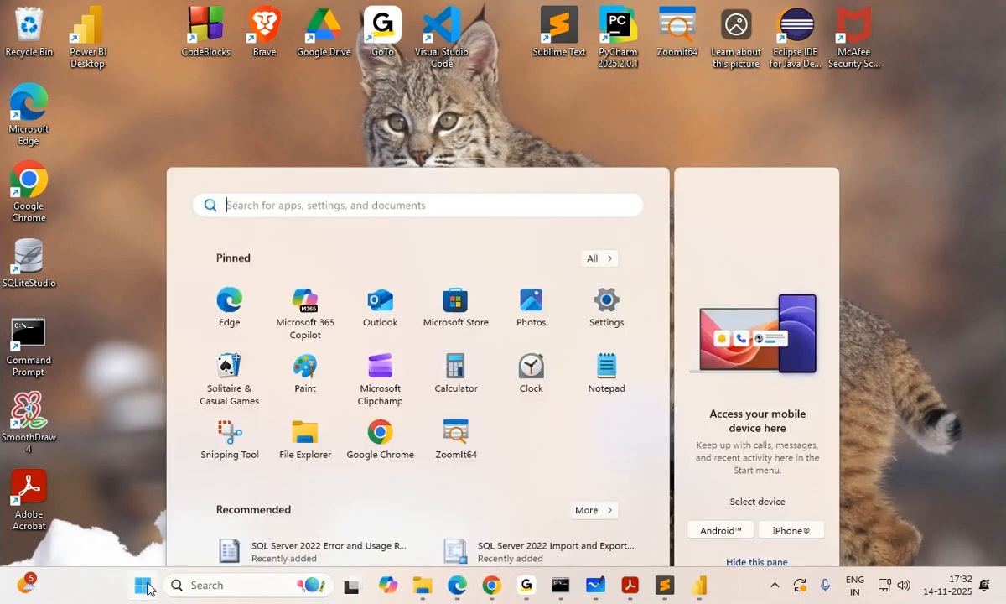
click(440, 73)
text(sql)
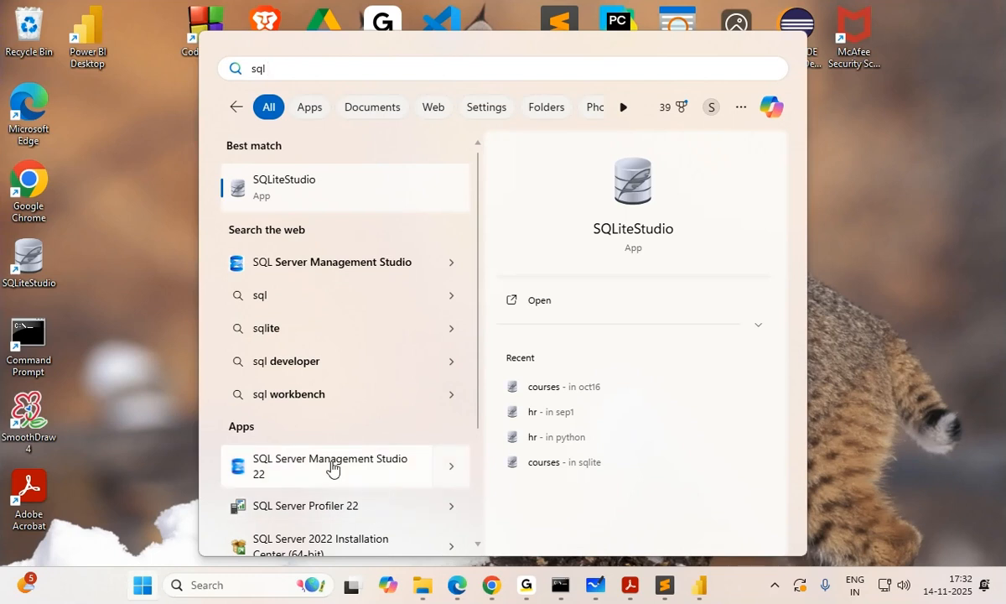
click(330, 466)
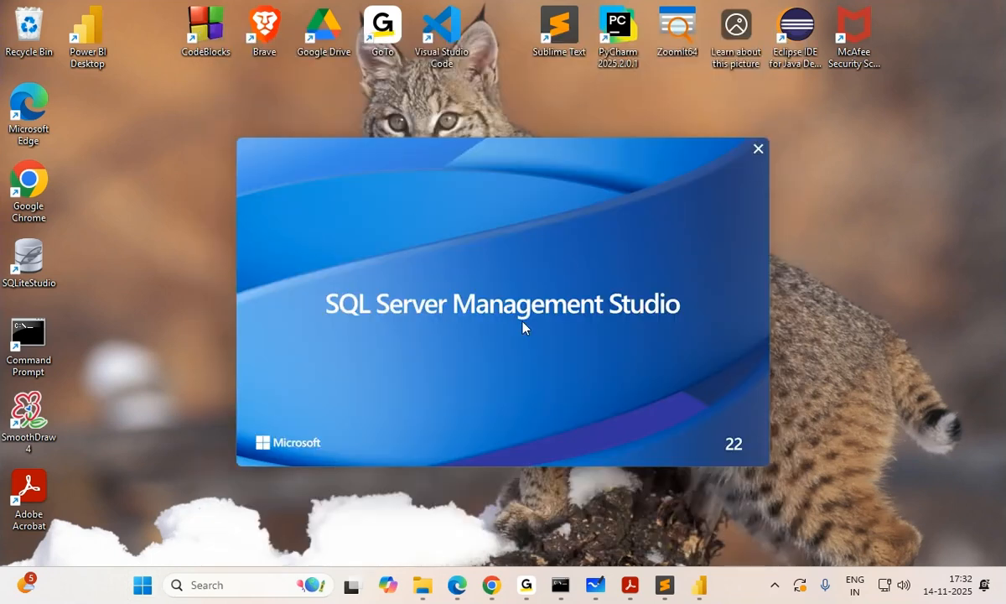
- Search Windows for "sql server" and review the installed apps, pointing out SQL Server Management Studio 22, and dismiss the search
click(142, 584)
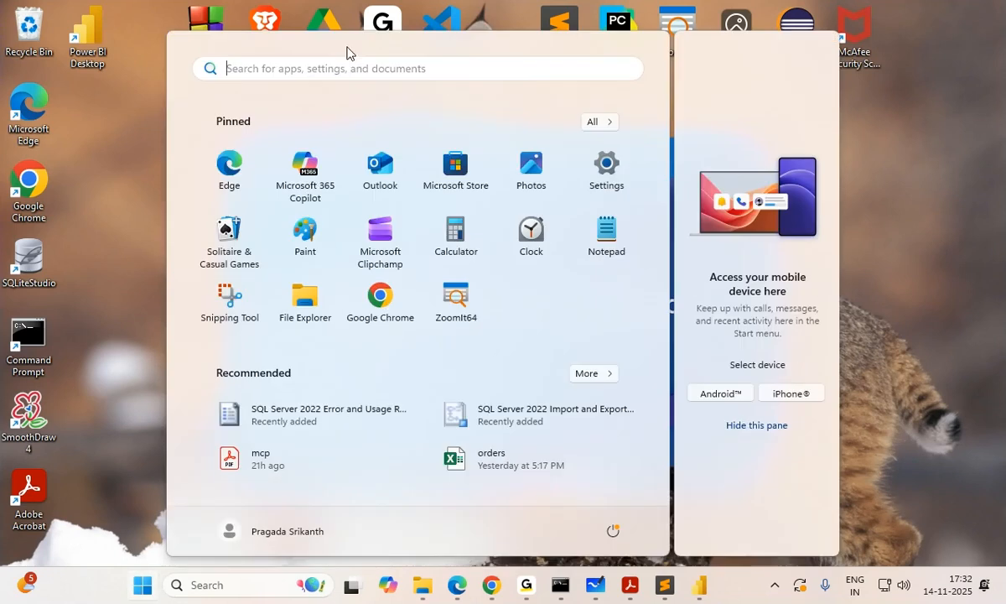
text(sql server)
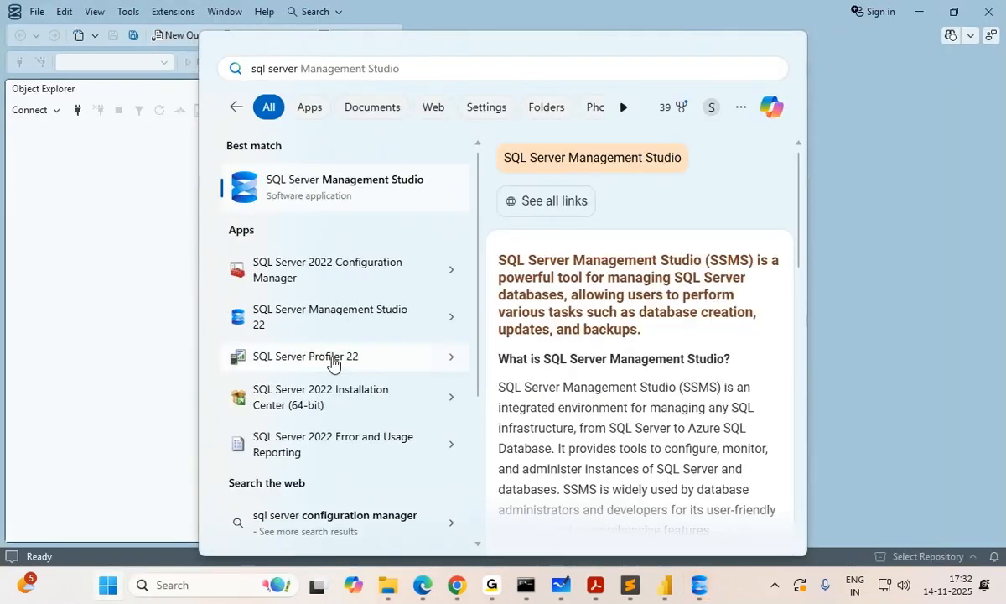
scroll(338, 419, down, 1)
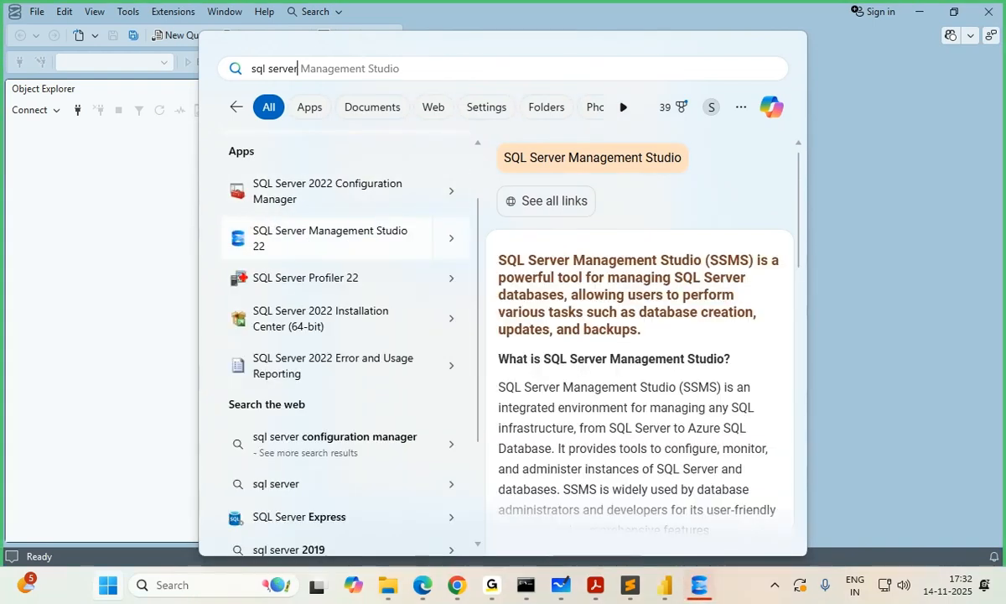
mouse_move(213, 215)
mouse_down()
mouse_move(408, 267)
mouse_move(460, 266)
mouse_up()
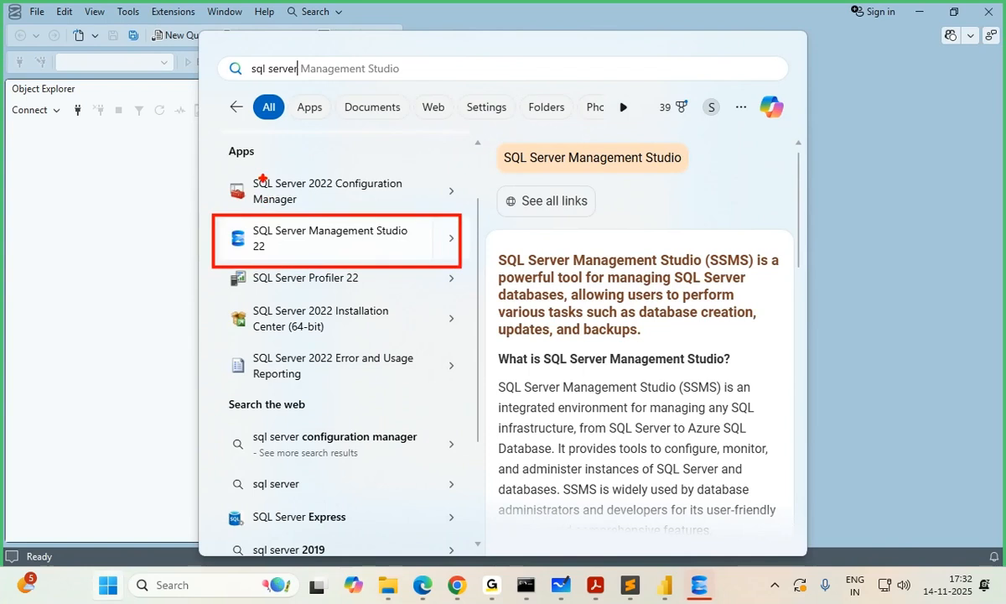
drag(215, 138, 291, 176)
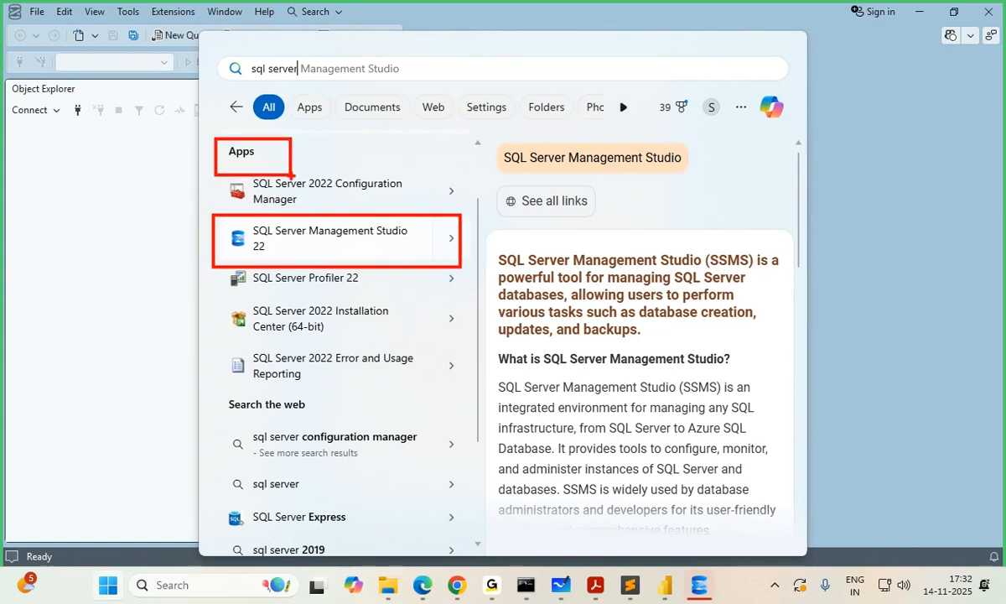
key(Escape)
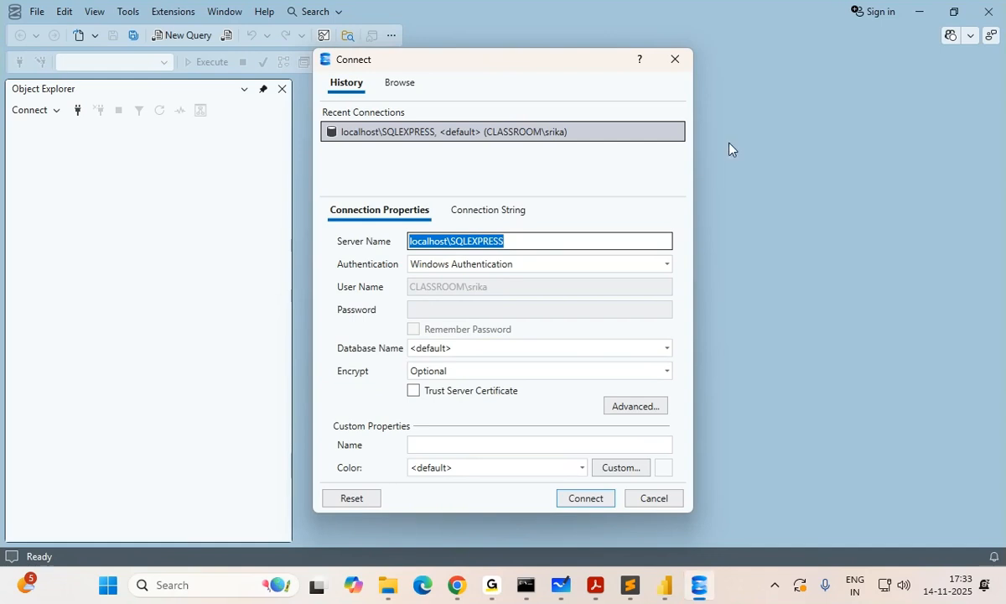
- Connect to the localhost\SQLEXPRESS server using Windows Authentication and the <default> database
drag(515, 65, 522, 76)
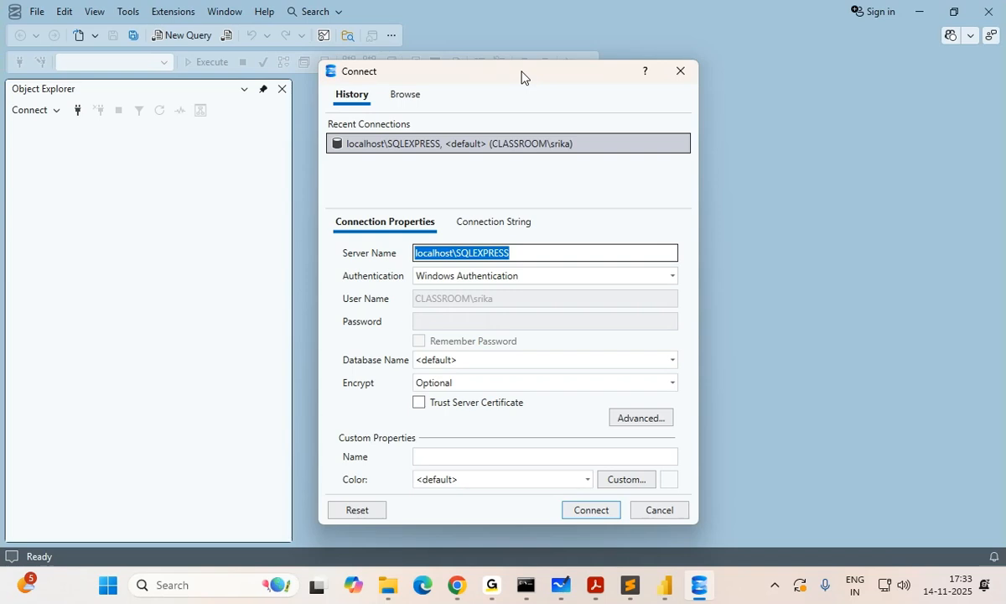
click(548, 256)
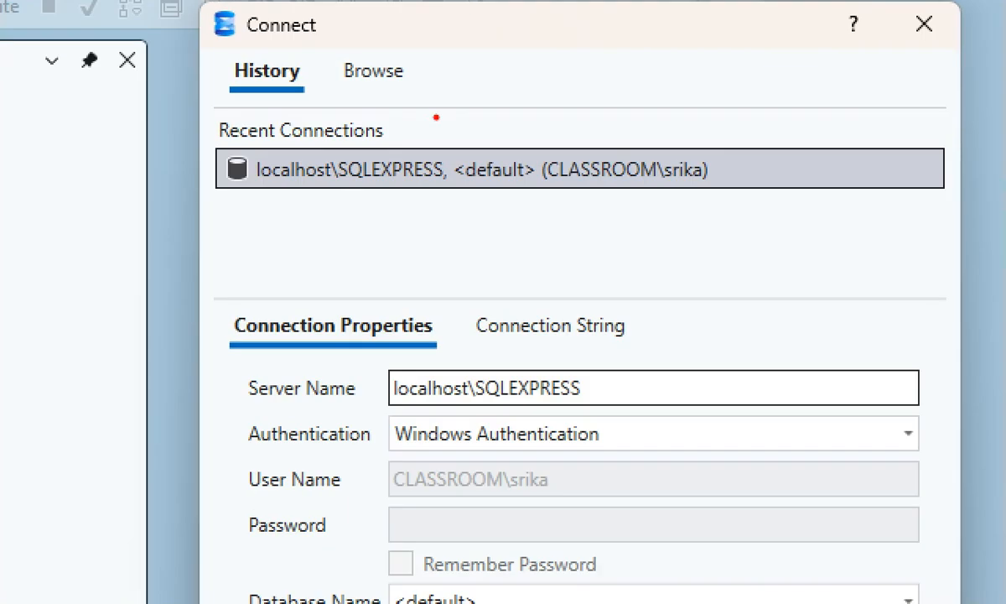
drag(392, 440, 398, 437)
mouse_move(210, 354)
mouse_down()
mouse_move(320, 419)
mouse_move(707, 415)
mouse_up()
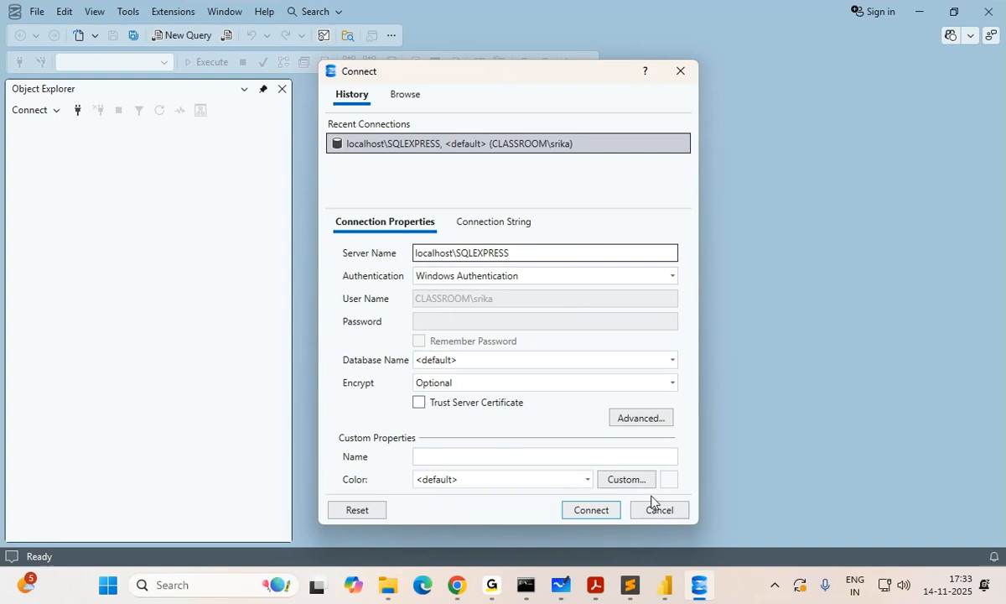
click(592, 510)
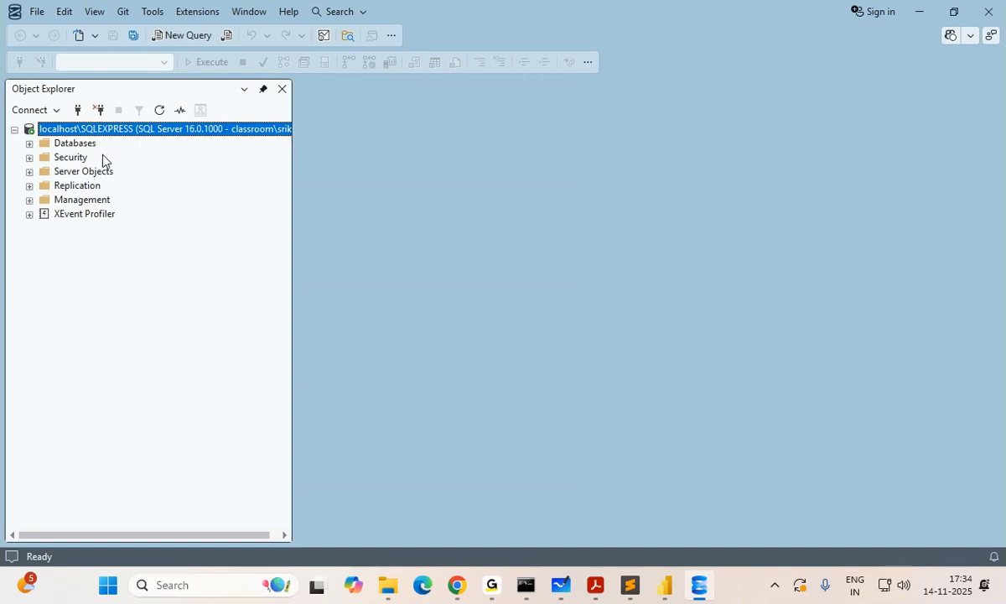
- Expand Databases, System Databases and msdb in the server tree down to the msdb System Tables
click(59, 156)
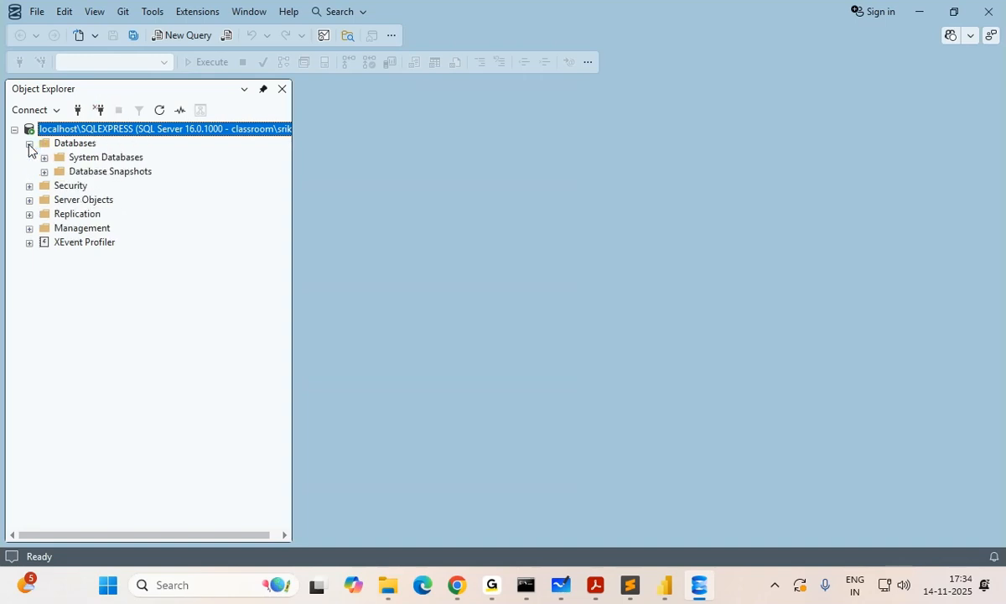
click(45, 158)
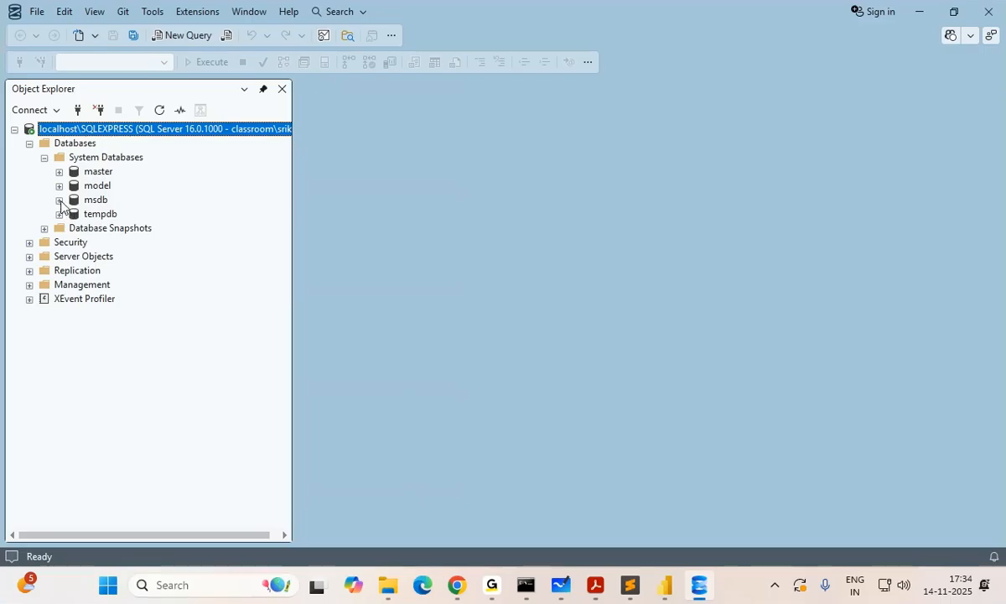
click(118, 247)
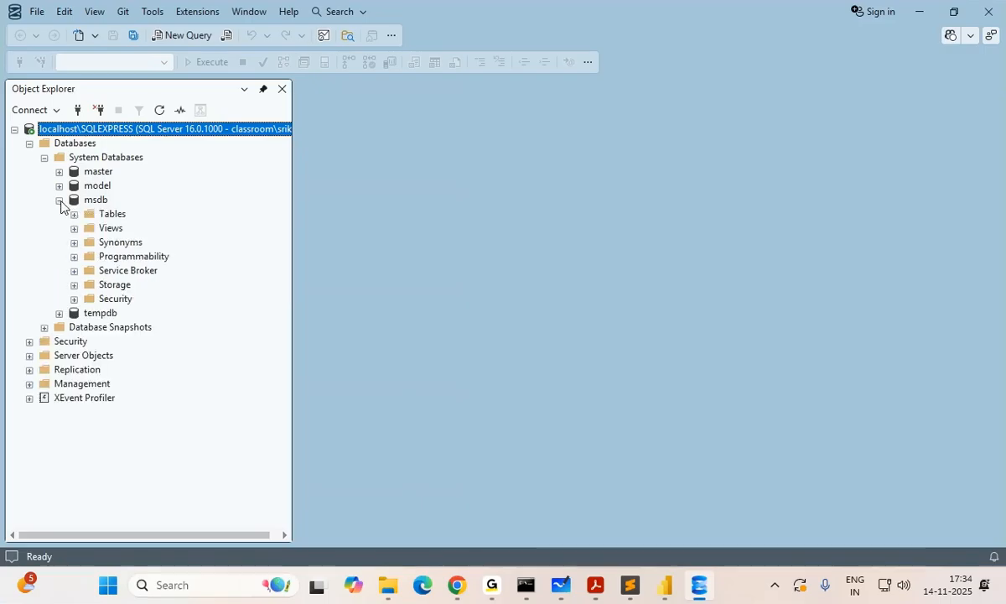
click(74, 213)
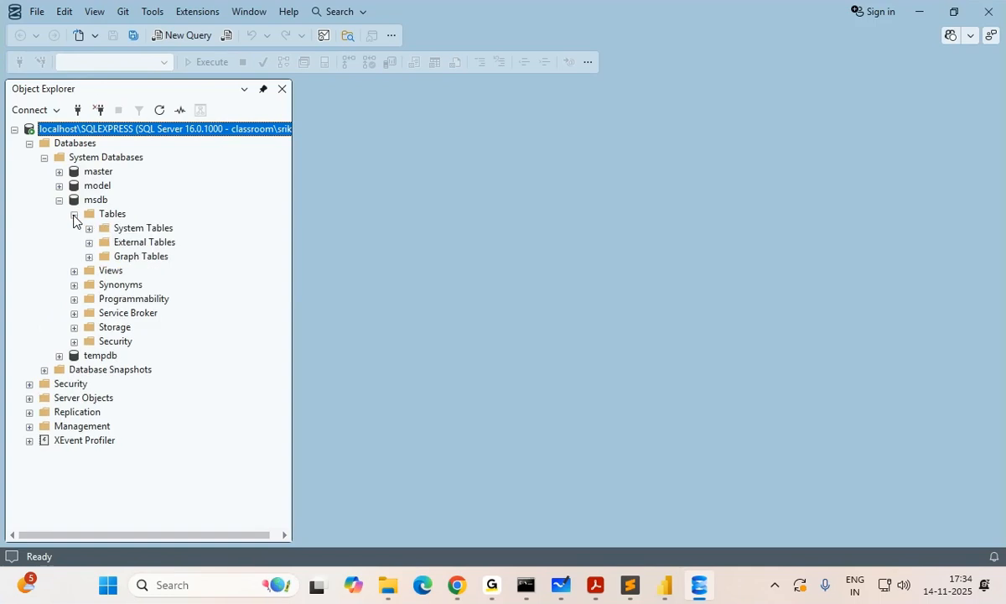
click(89, 228)
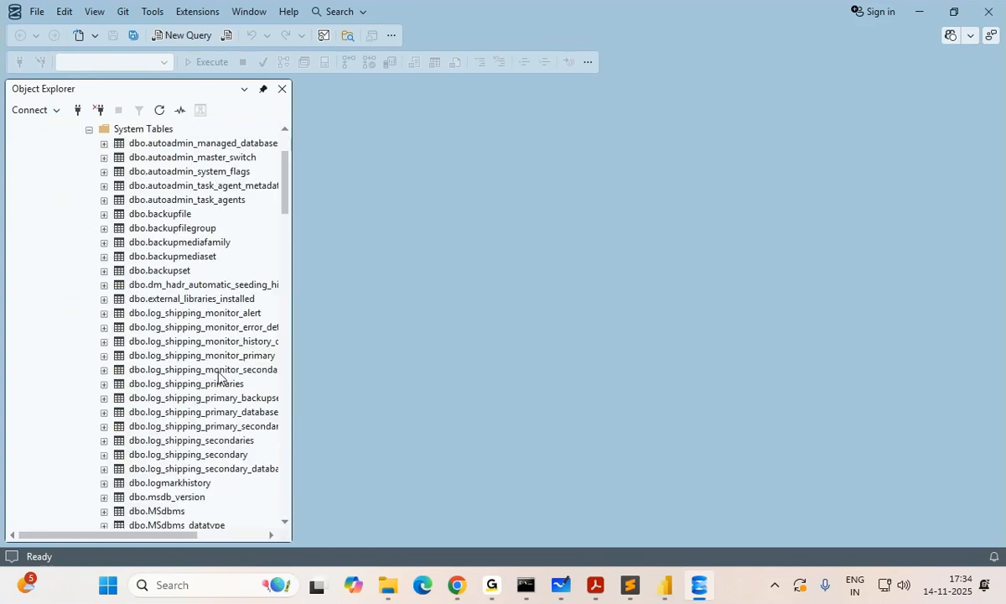
- Look through the msdb system tables and collapse the Tables folder and the msdb database
scroll(235, 440, down, 3)
scroll(236, 438, down, 4)
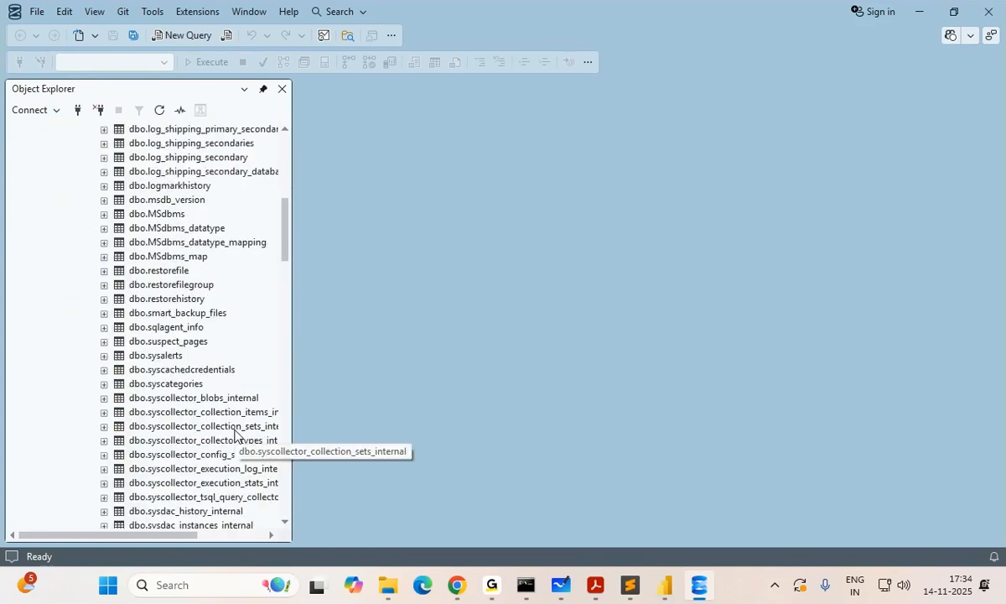
scroll(210, 431, down, 11)
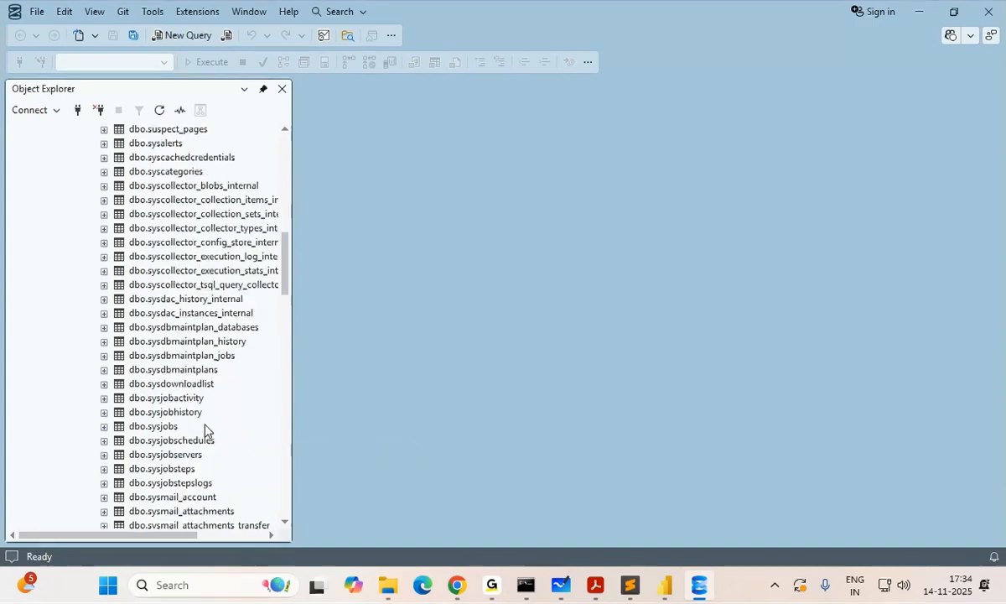
scroll(207, 419, up, 20)
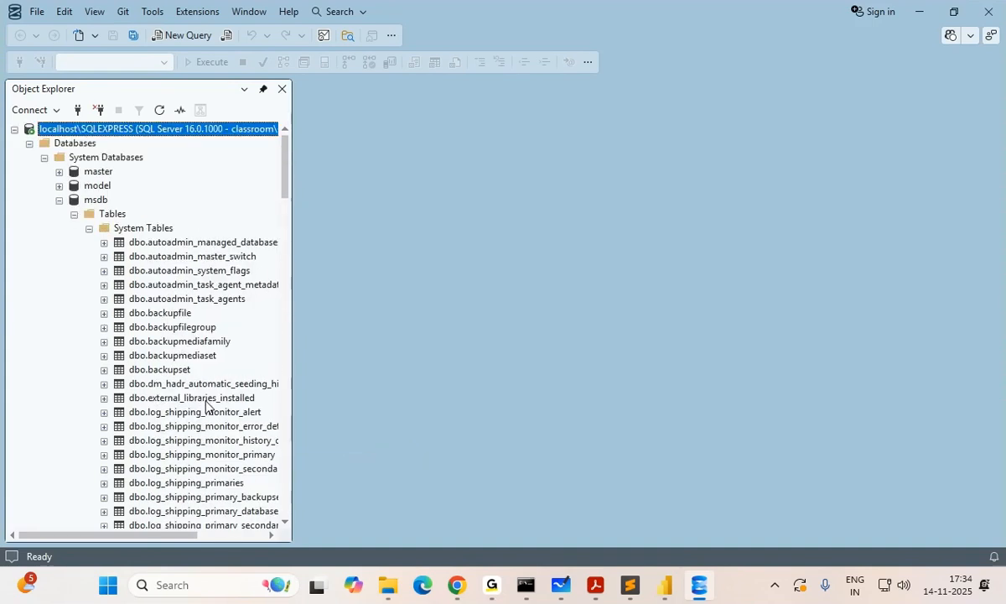
click(74, 214)
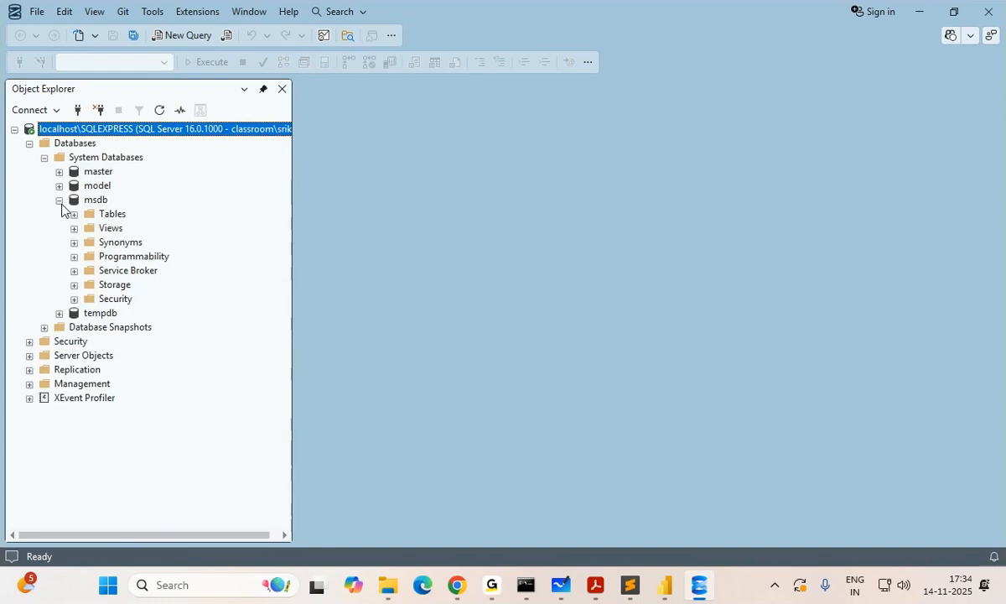
click(59, 200)
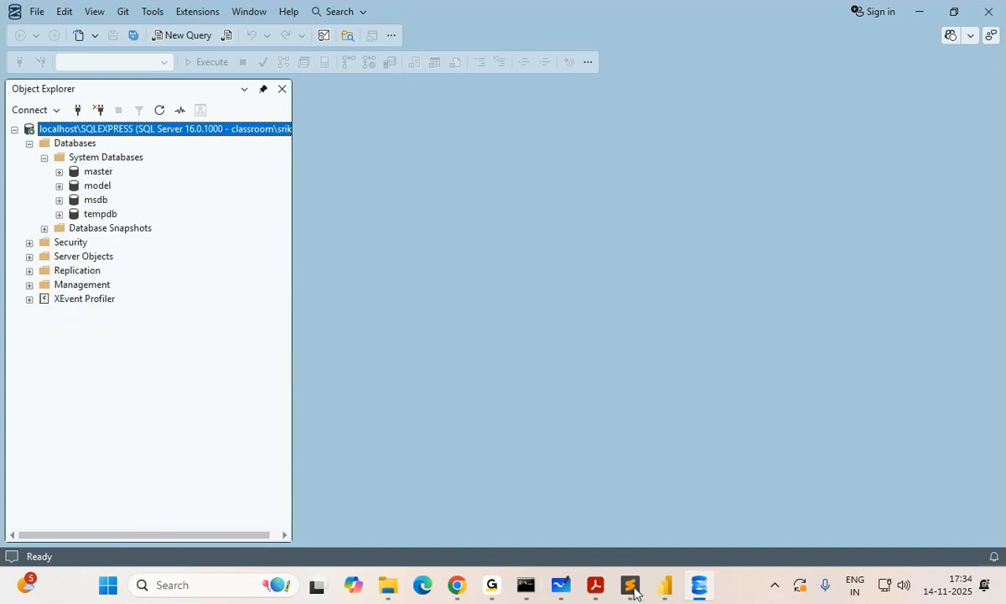
- Switch to Microsoft Whiteboard and handwrite "MS SQL Server EE" in red as the first line
click(562, 587)
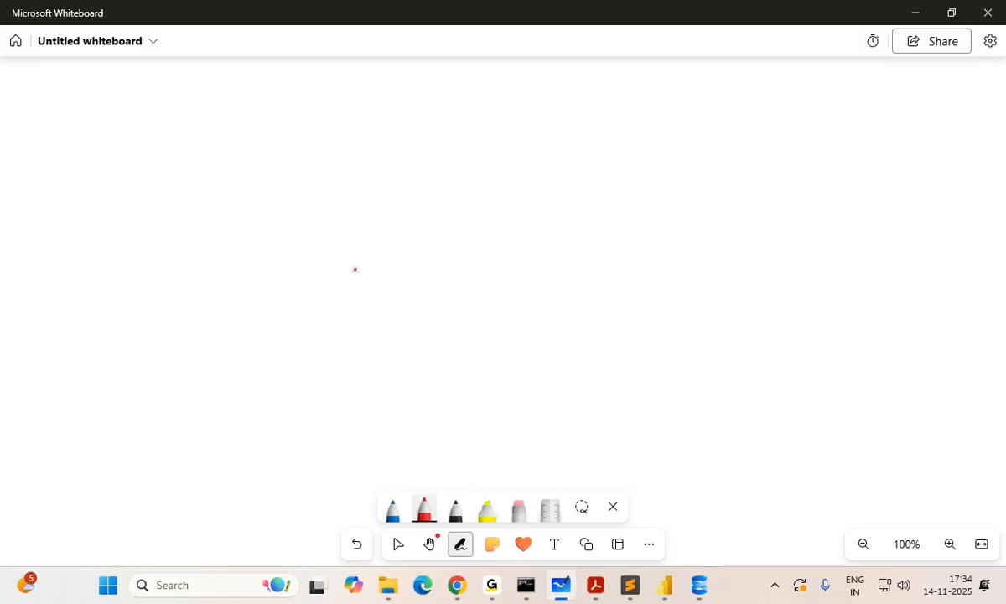
mouse_move(206, 144)
mouse_down()
mouse_move(206, 172)
mouse_move(224, 172)
mouse_up()
mouse_move(238, 151)
mouse_down()
mouse_move(244, 146)
mouse_move(228, 167)
mouse_up()
mouse_move(311, 139)
mouse_down()
mouse_move(292, 167)
mouse_move(318, 143)
mouse_move(363, 165)
mouse_up()
mouse_move(422, 130)
mouse_down()
mouse_move(401, 166)
mouse_move(451, 150)
mouse_move(495, 156)
mouse_up()
mouse_move(562, 120)
mouse_down()
mouse_move(562, 161)
mouse_move(579, 119)
mouse_up()
drag(562, 138, 575, 139)
drag(562, 159, 579, 159)
drag(599, 118, 598, 151)
mouse_move(599, 119)
mouse_down()
mouse_move(617, 119)
mouse_move(612, 134)
mouse_up()
drag(599, 150, 613, 150)
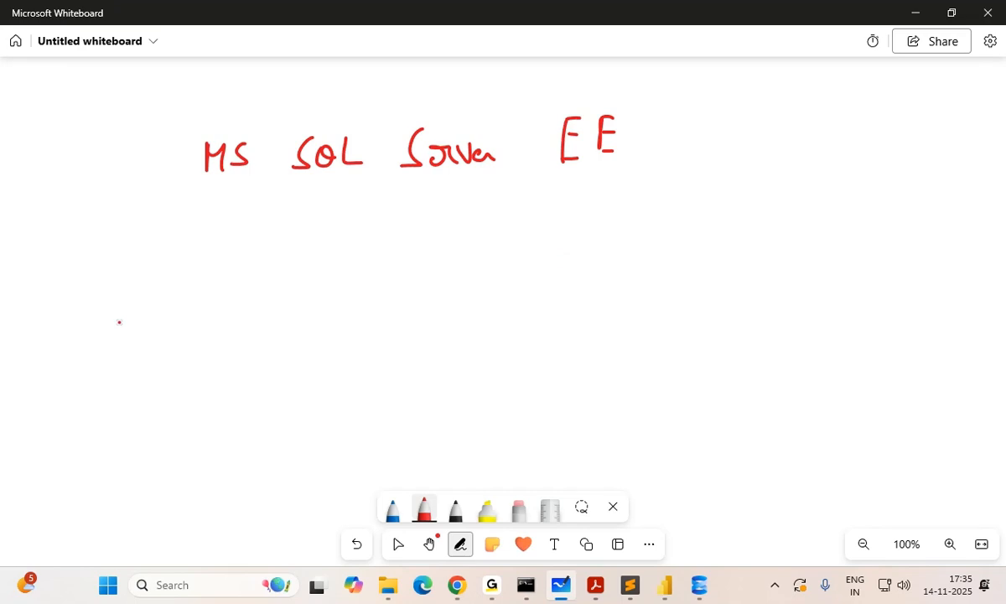
- Handwrite "MS SQL" in red beneath the first line of the whiteboard
mouse_move(206, 245)
mouse_down()
mouse_move(207, 225)
mouse_move(226, 244)
mouse_up()
drag(250, 220, 236, 243)
mouse_move(302, 215)
mouse_down()
mouse_move(285, 241)
mouse_move(321, 217)
mouse_move(334, 226)
mouse_up()
drag(342, 214, 357, 239)
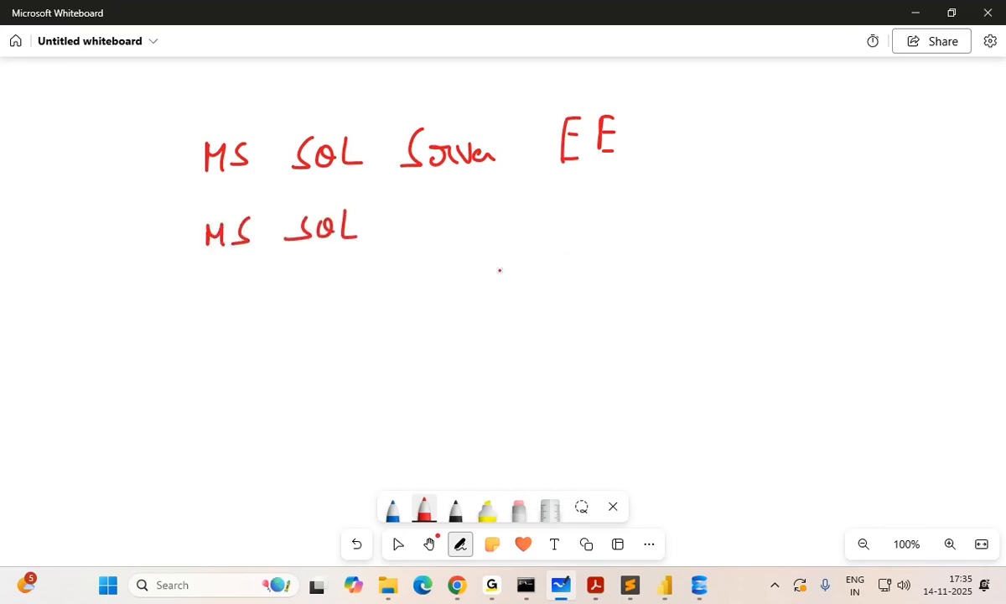
- Switch to SQL Server Management Studio, check its version in the About information and close it
key(alt+Tab)
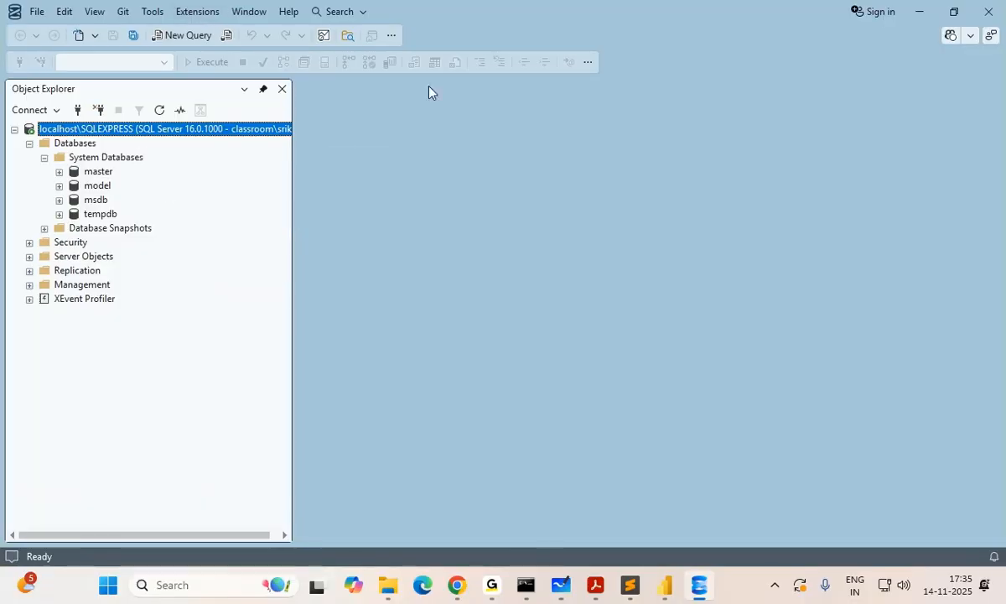
click(290, 13)
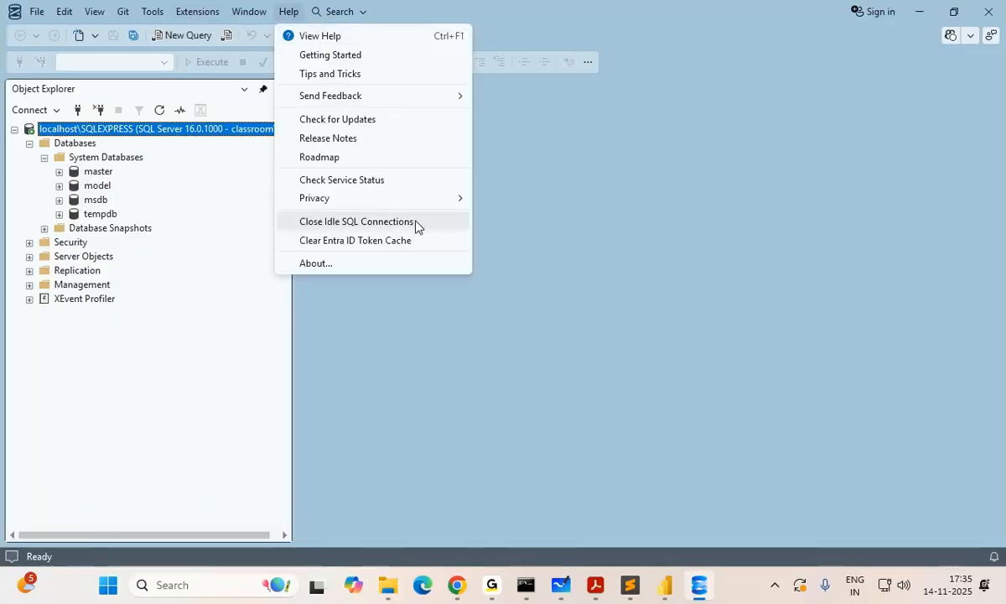
click(316, 264)
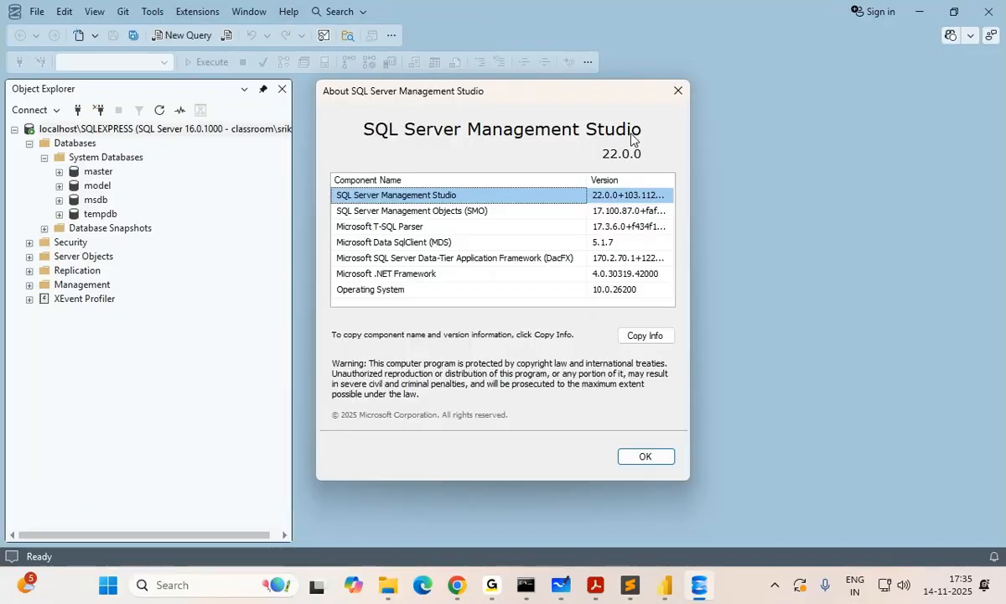
click(678, 90)
- Return to Microsoft Whiteboard, complete the second line with ditto marks and "MS 22", and append "2022" to the first line
key(alt+Tab)
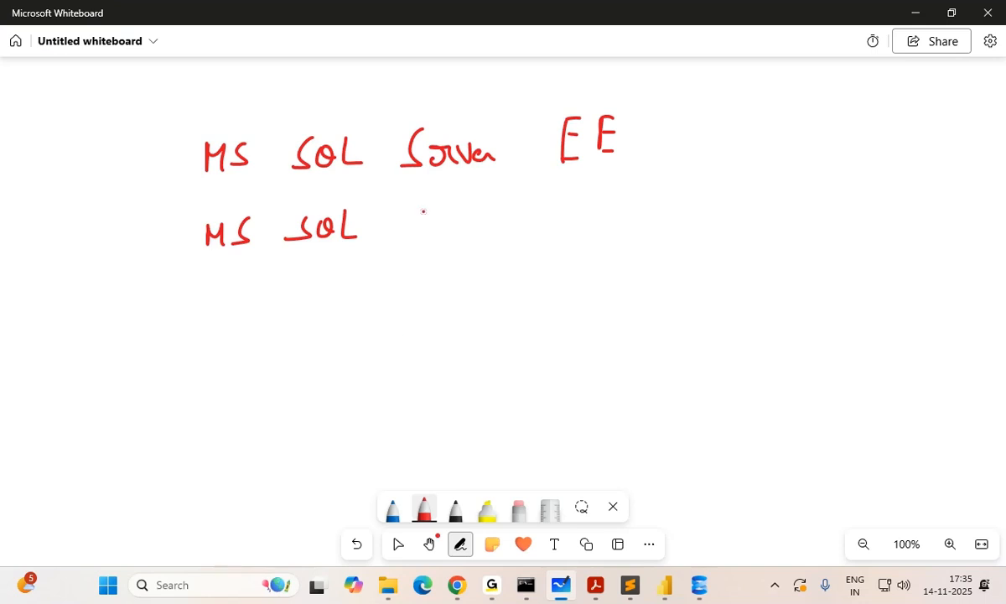
drag(428, 211, 429, 218)
drag(439, 211, 438, 218)
mouse_move(555, 226)
mouse_down()
mouse_move(577, 197)
mouse_move(577, 228)
mouse_up()
drag(619, 195, 598, 217)
mouse_move(669, 119)
mouse_down()
mouse_move(689, 142)
mouse_move(706, 119)
mouse_move(747, 141)
mouse_move(775, 139)
mouse_up()
mouse_move(668, 207)
mouse_down()
mouse_move(689, 228)
mouse_move(717, 223)
mouse_up()
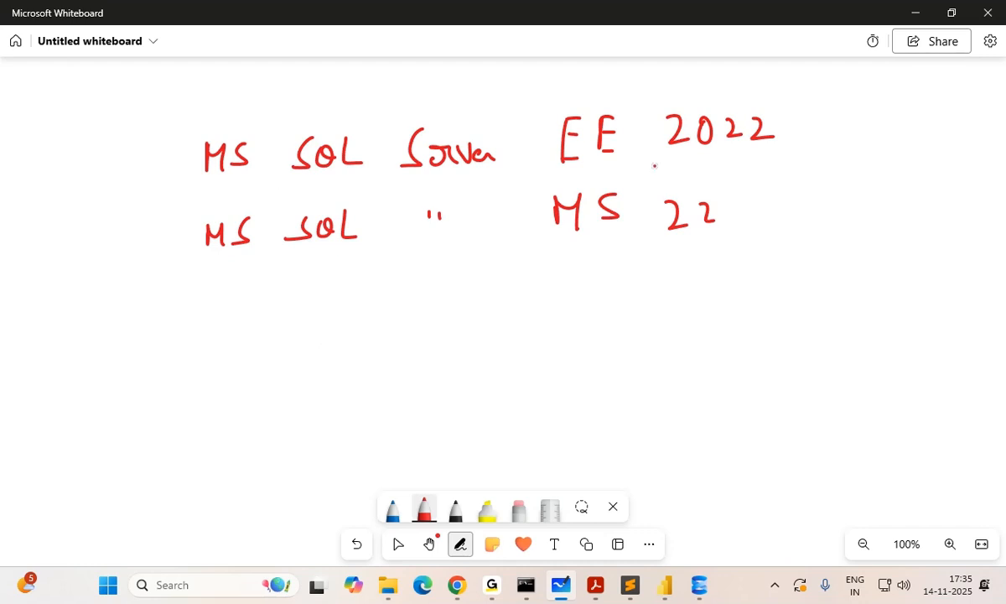
- Draw a curved red arrow from the second line to the first, then four dashes paired with four database cylinders beside the text
mouse_move(185, 248)
mouse_down()
mouse_move(135, 195)
mouse_move(178, 167)
mouse_move(181, 188)
mouse_up()
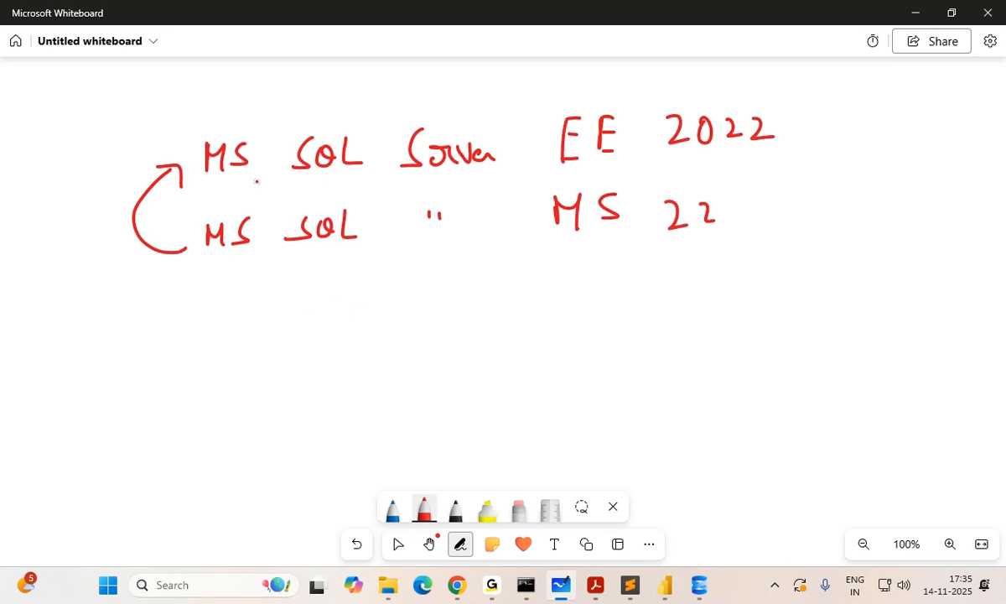
drag(838, 129, 878, 126)
drag(836, 154, 890, 147)
drag(838, 185, 889, 176)
drag(837, 224, 891, 218)
mouse_move(904, 102)
mouse_down()
mouse_move(910, 128)
mouse_move(940, 99)
mouse_up()
mouse_move(910, 146)
mouse_down()
mouse_move(940, 162)
mouse_move(950, 137)
mouse_up()
mouse_move(916, 188)
mouse_down()
mouse_move(916, 201)
mouse_move(953, 176)
mouse_up()
mouse_move(920, 224)
mouse_down()
mouse_move(937, 241)
mouse_move(948, 240)
mouse_move(948, 222)
mouse_up()
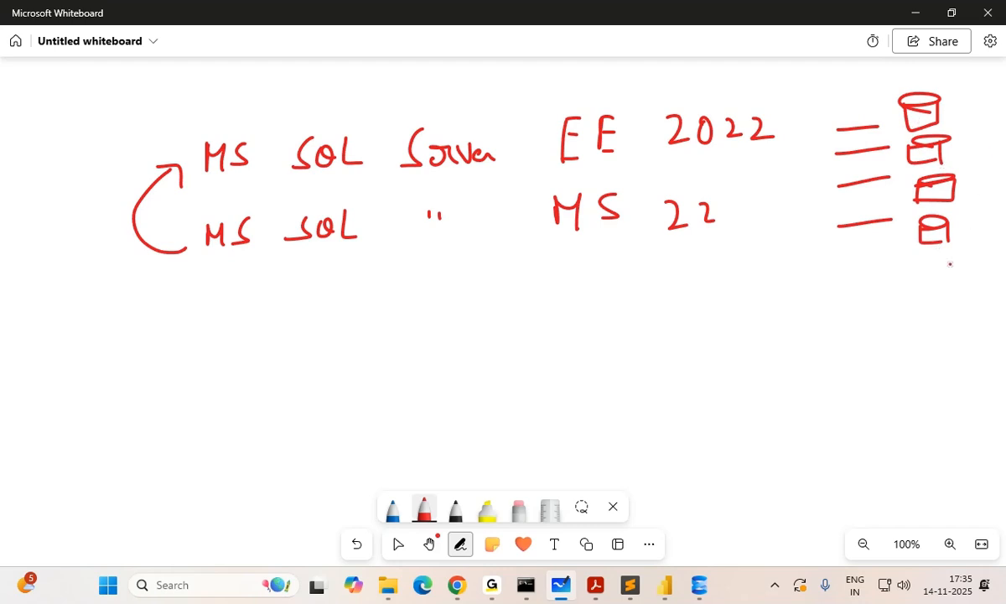
- Switch to SQL Server Management Studio and examine the tables of the master and model system databases, collapsing each database again
key(alt+Tab)
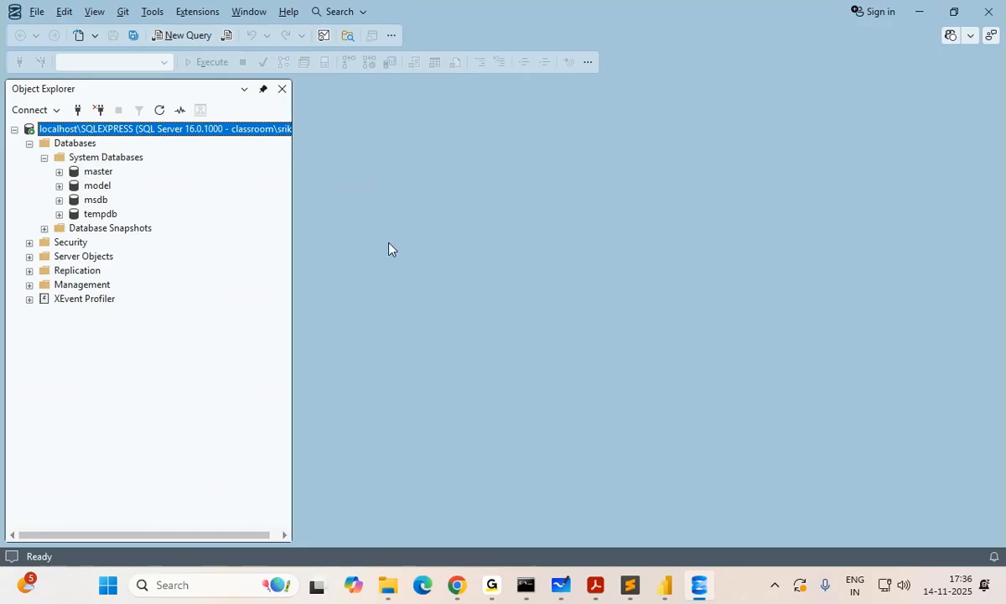
click(59, 172)
click(74, 186)
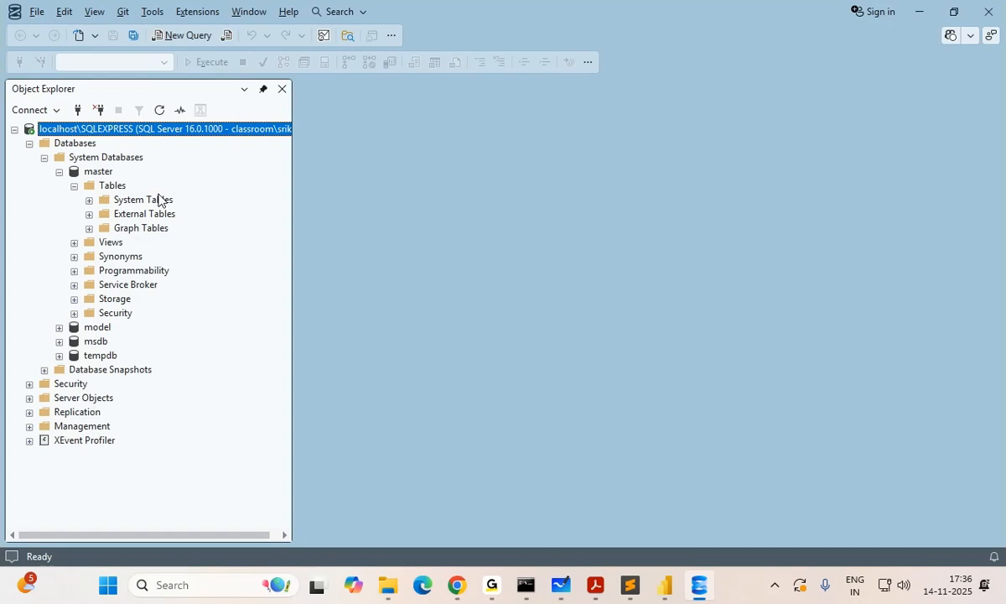
click(89, 200)
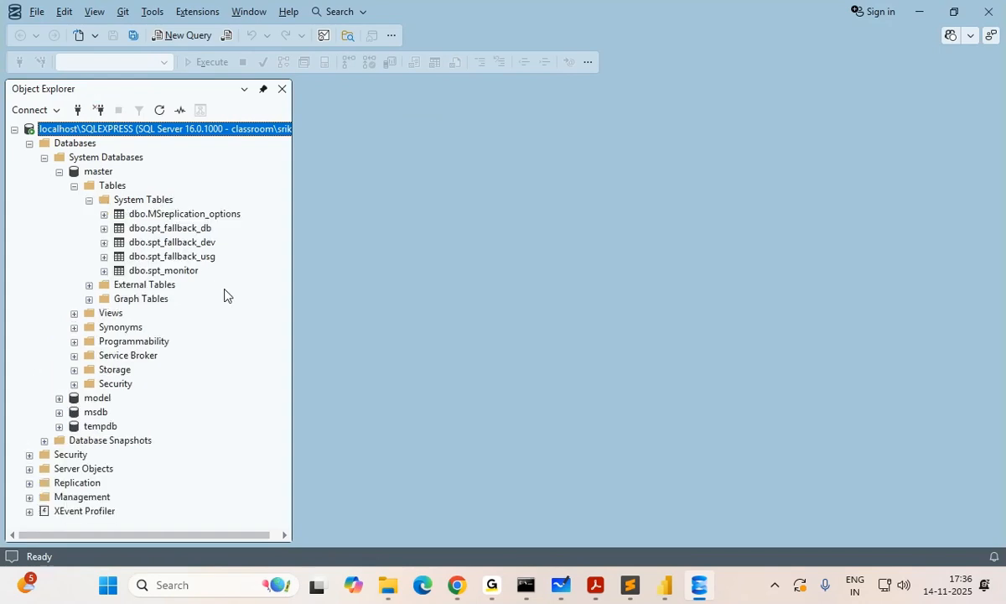
click(59, 172)
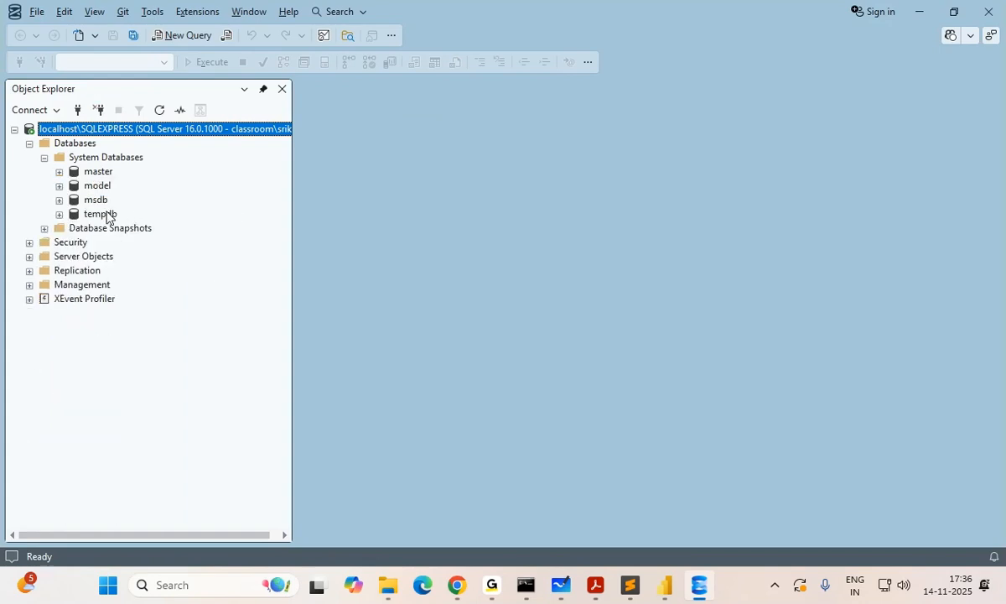
click(58, 185)
click(74, 200)
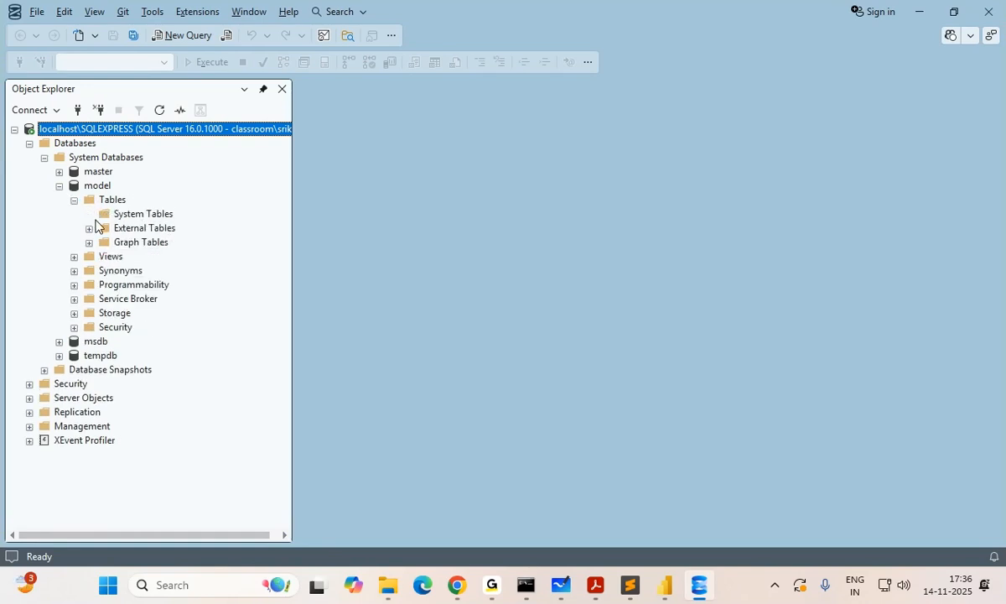
click(58, 186)
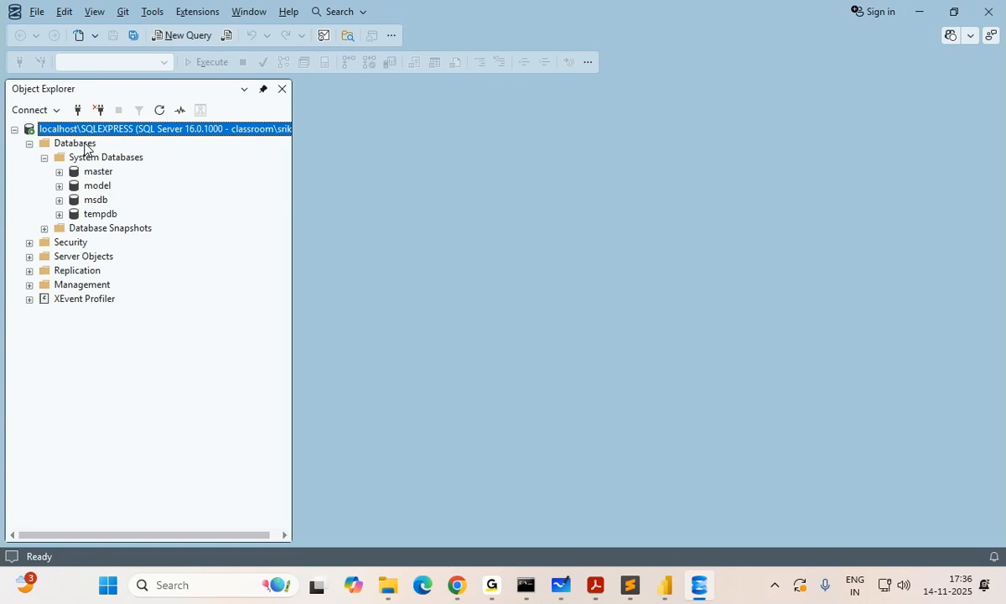
- Switch to Chrome and search the web for "ms sql server sample database" from the last open SSMS installation page
mouse_move(457, 586)
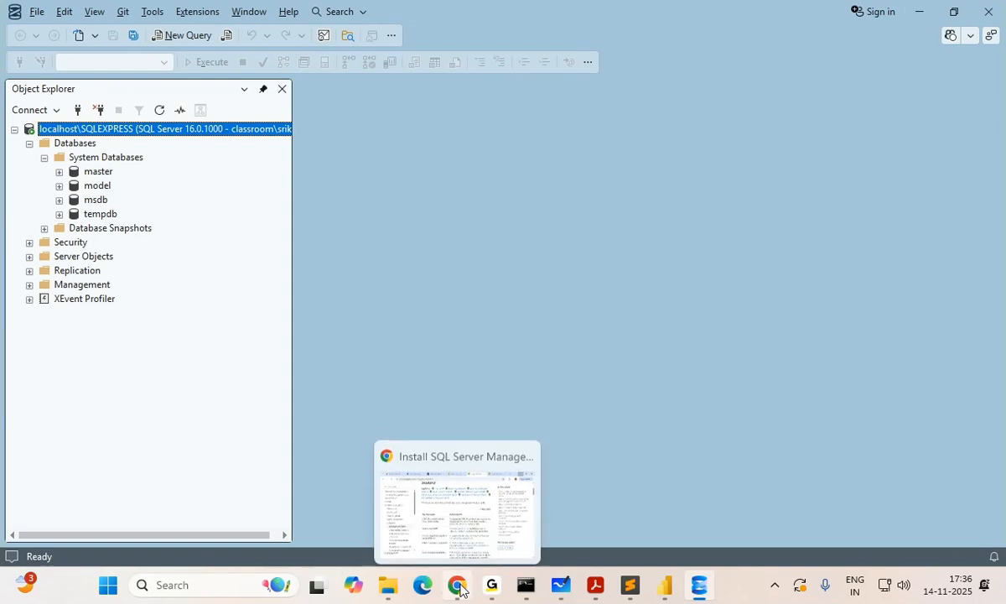
click(460, 589)
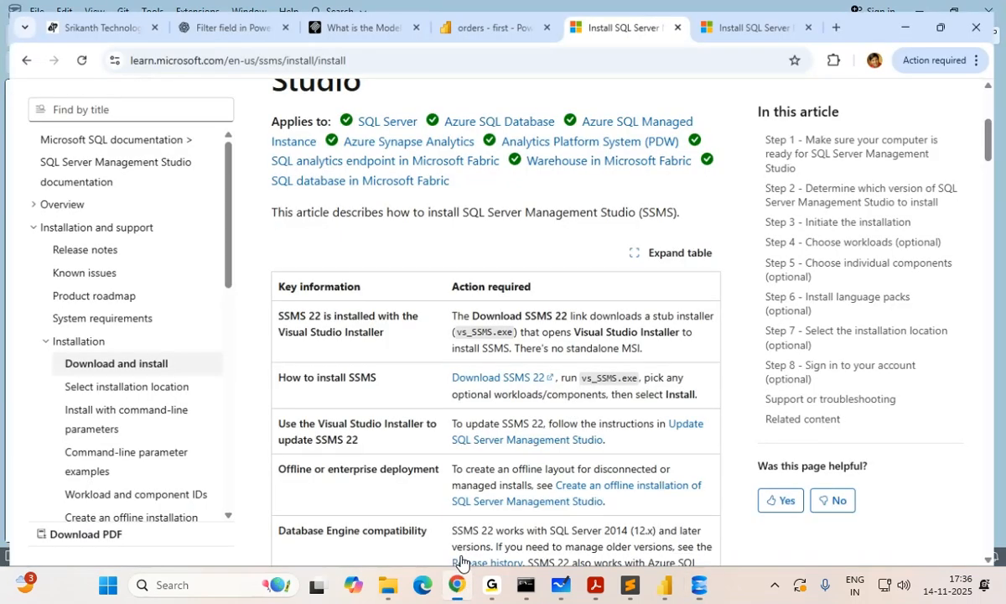
click(788, 17)
click(390, 50)
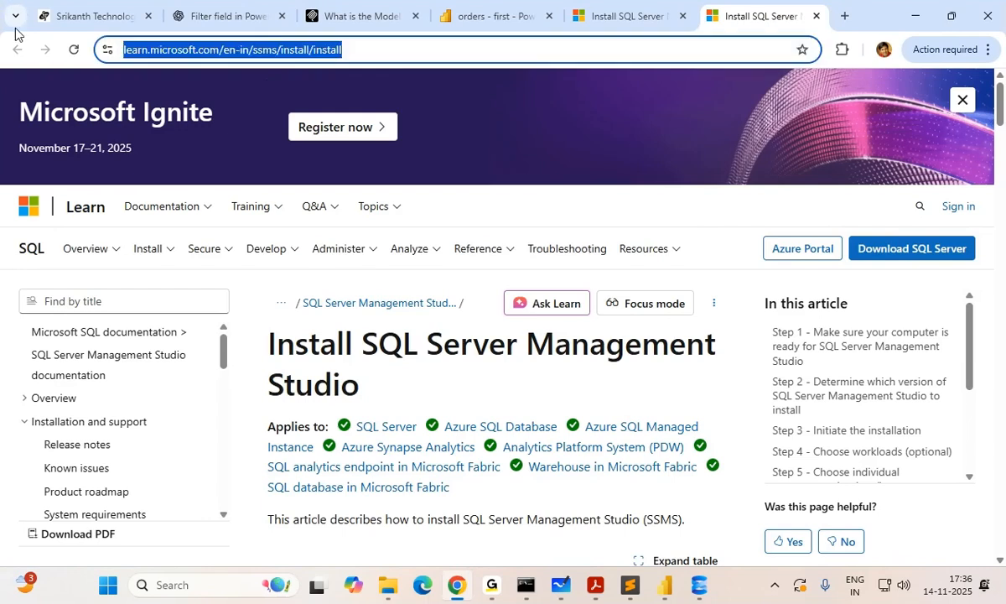
text(ms )
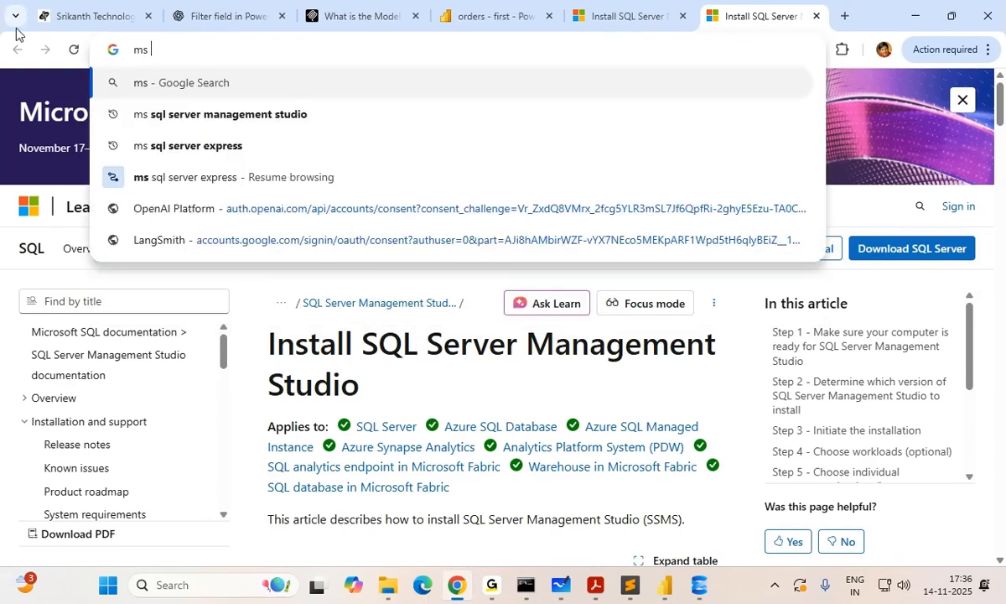
text(sql)
key(Right)
key(BackSpace)
key(BackSpace)
key(BackSpace)
key(BackSpace)
key(BackSpace)
key(BackSpace)
key(BackSpace)
key(BackSpace)
key(BackSpace)
key(BackSpace)
key(BackSpace)
key(BackSpace)
key(BackSpace)
key(BackSpace)
key(BackSpace)
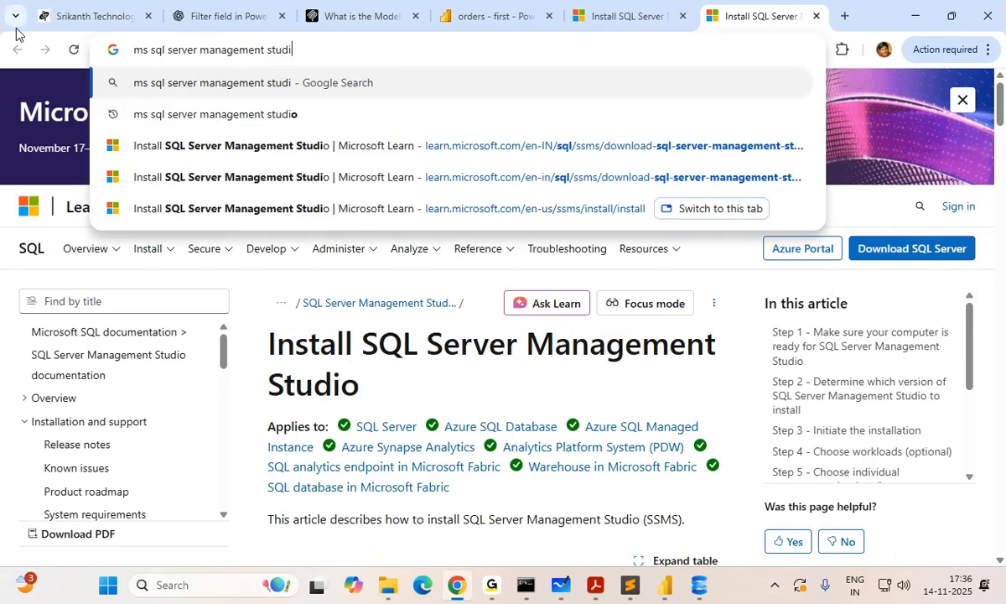
key(BackSpace)
key(BackSpace)
text(sam)
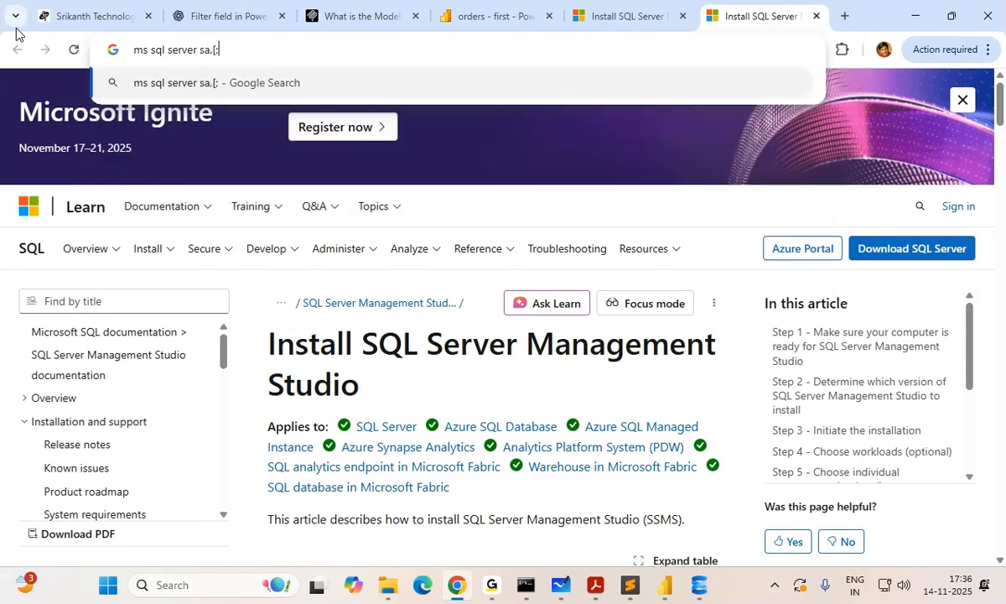
text(ple database)
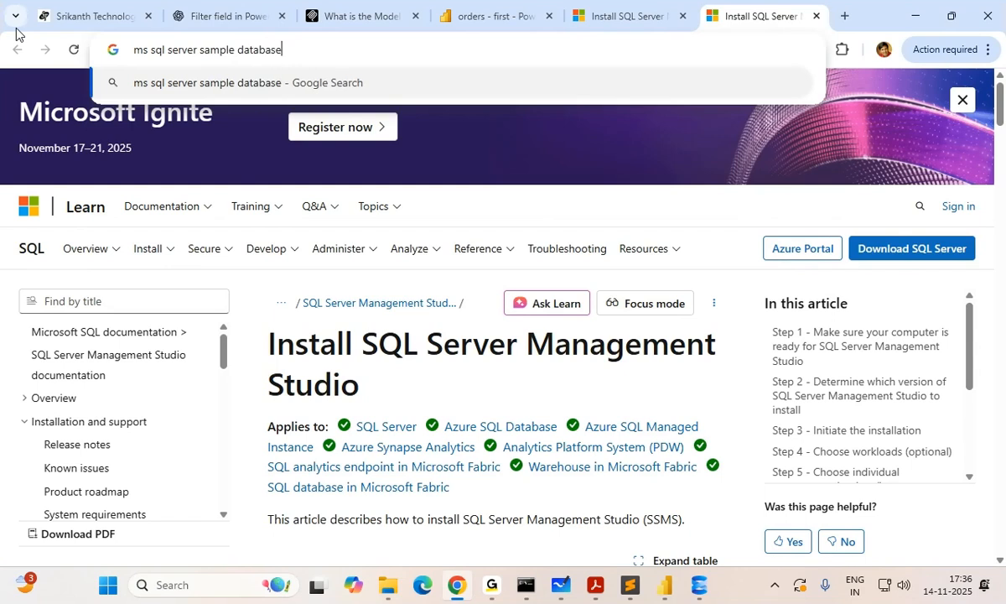
key(Return)
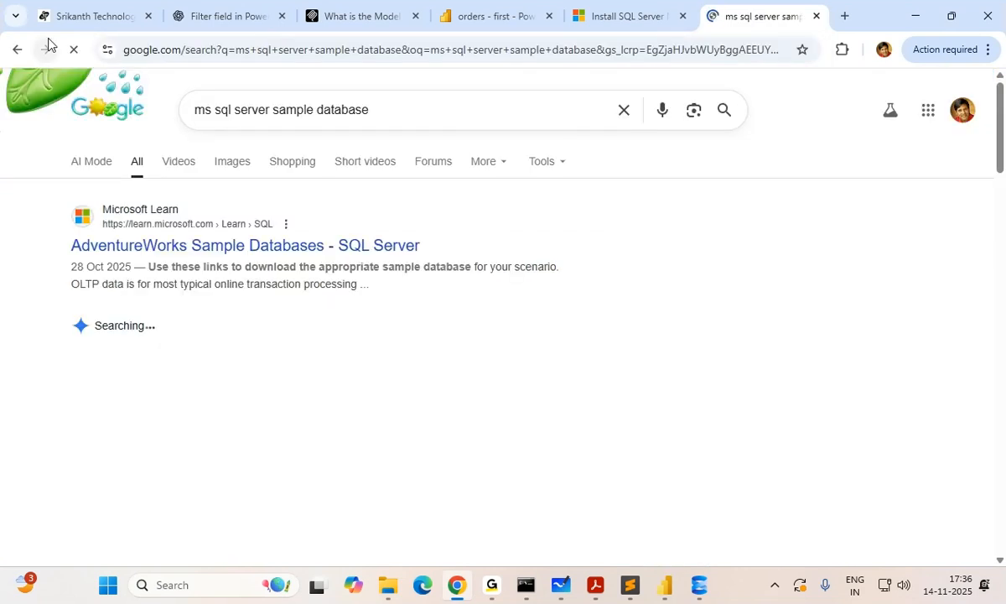
- Open the Microsoft Learn "SQL samples repository" page from the search results
scroll(548, 220, down, 6)
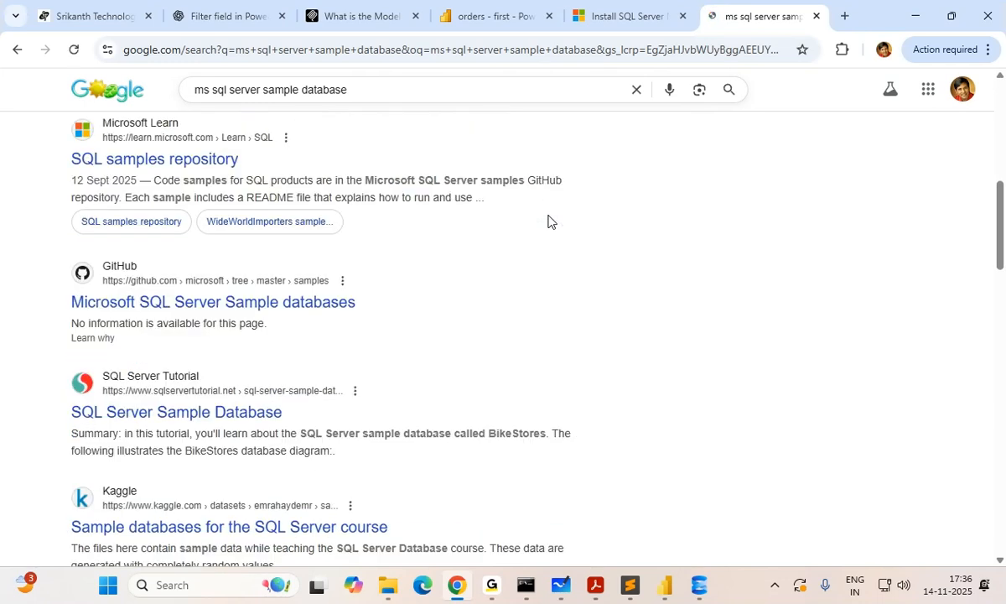
scroll(548, 219, up, 1)
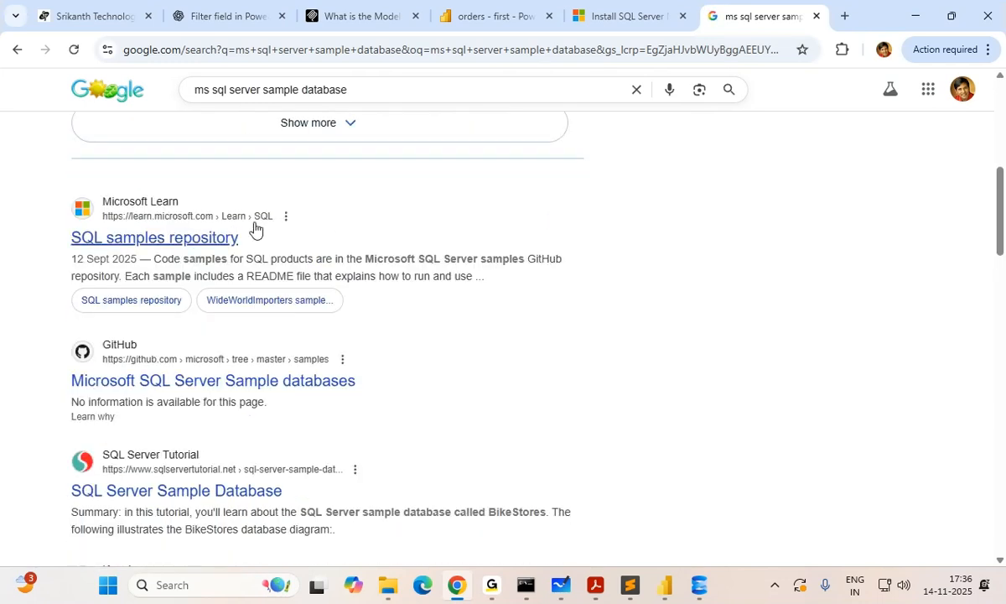
click(200, 242)
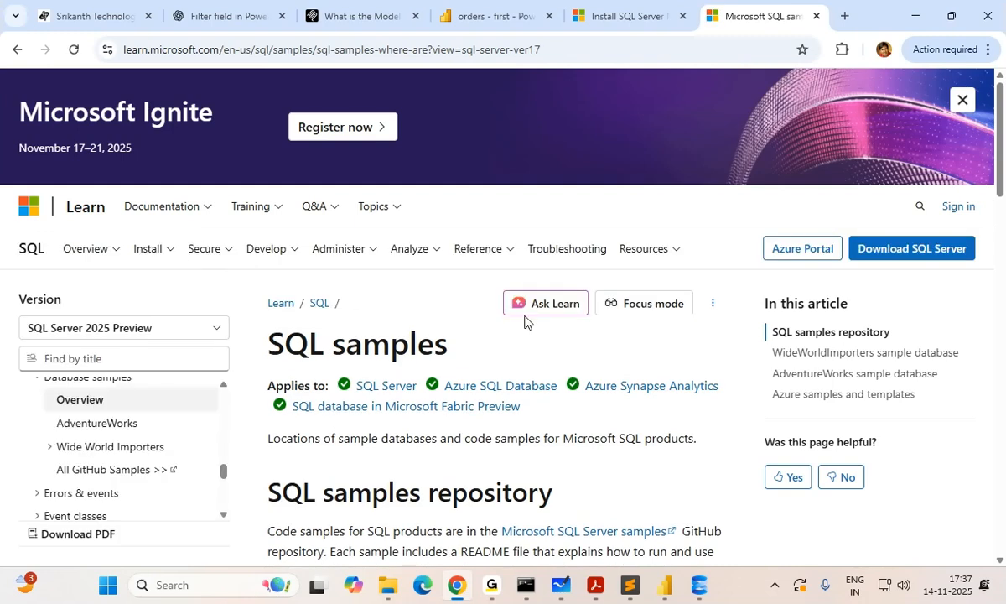
- Examine the SQL samples article for the available sample databases and their download locations
scroll(519, 321, down, 5)
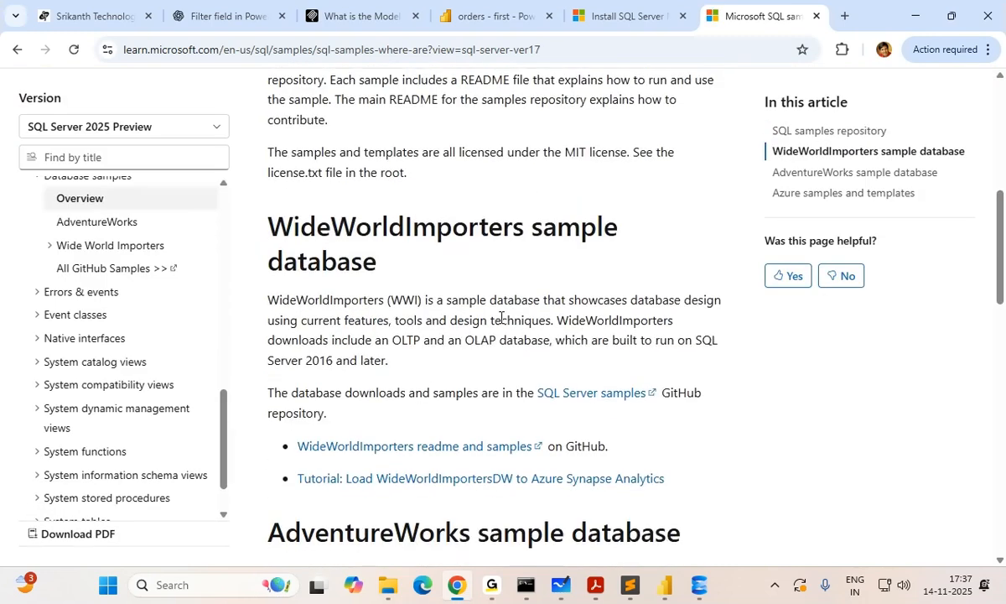
scroll(503, 319, down, 1)
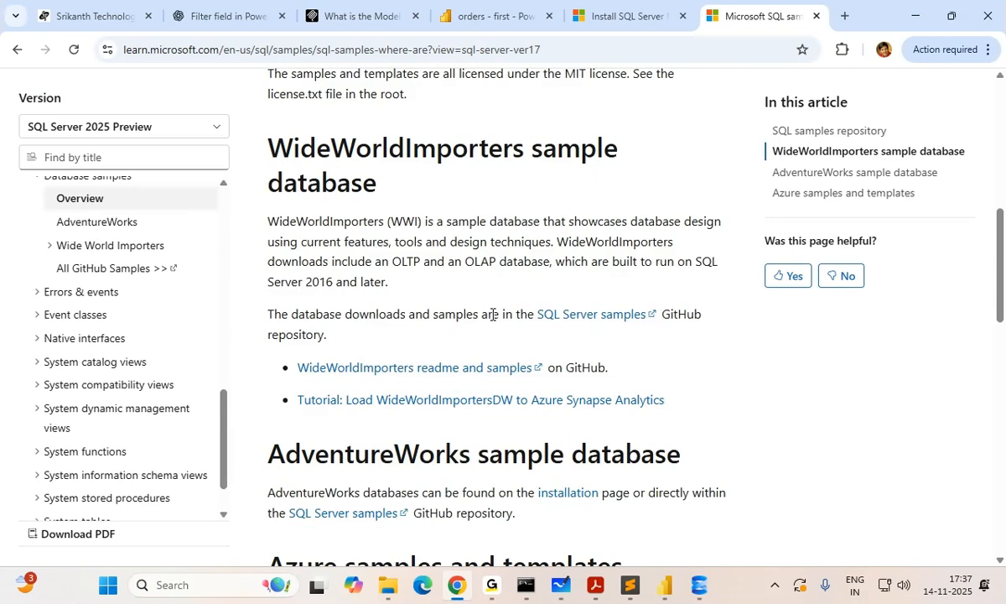
scroll(493, 314, down, 3)
scroll(491, 317, down, 3)
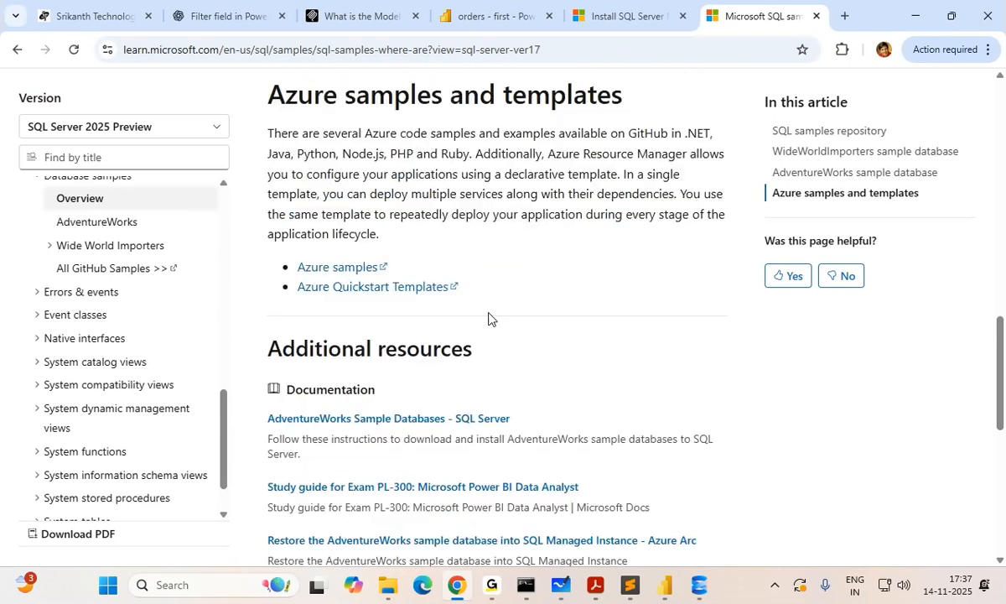
scroll(489, 318, down, 2)
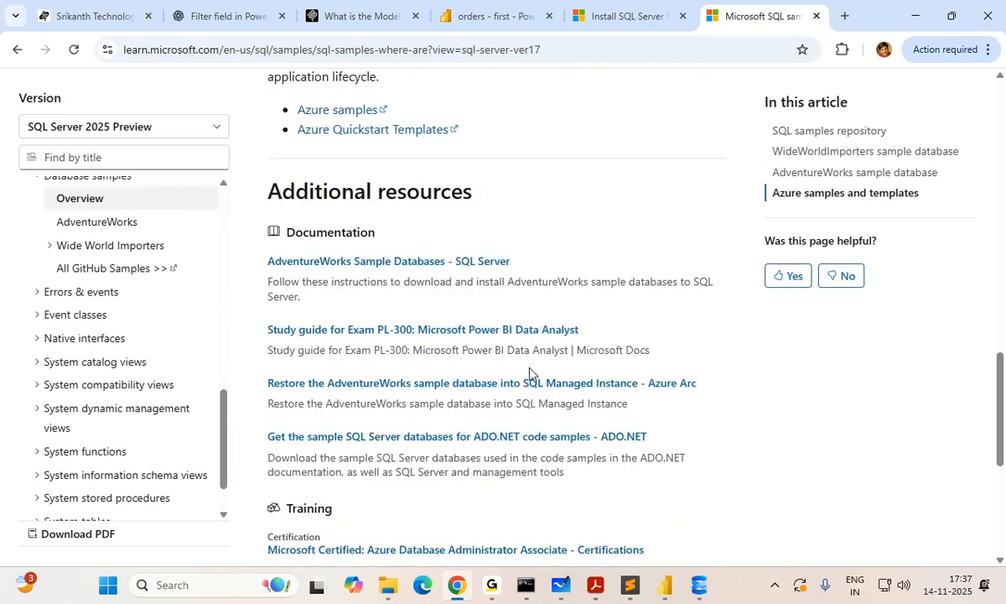
scroll(539, 344, down, 3)
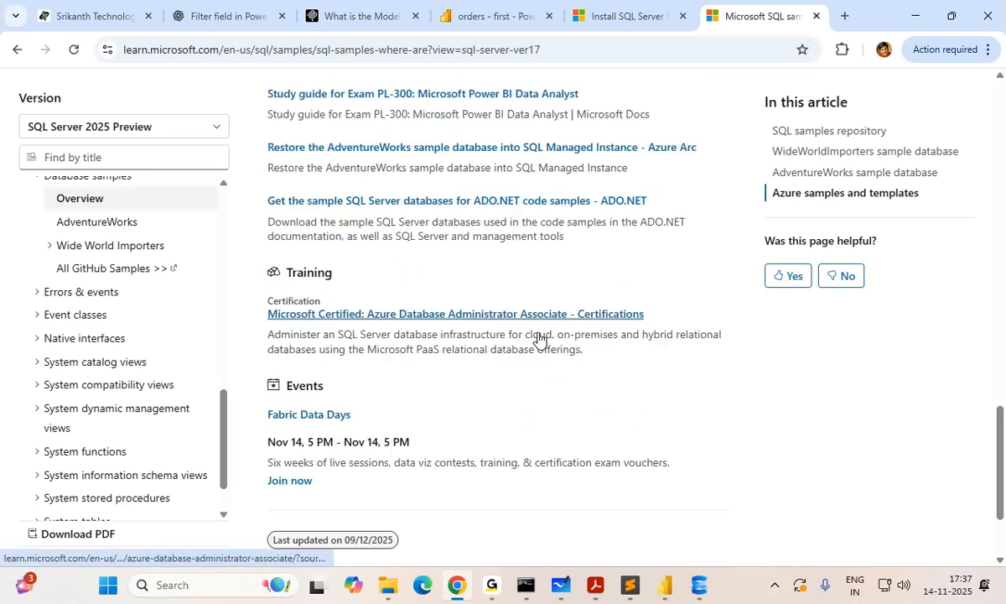
scroll(590, 365, down, 2)
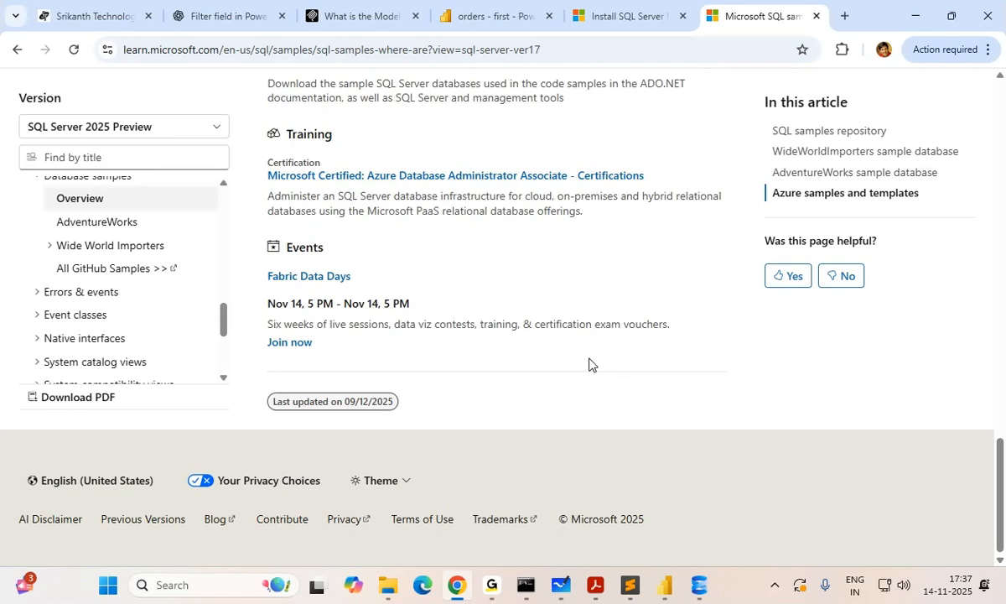
scroll(567, 327, up, 3)
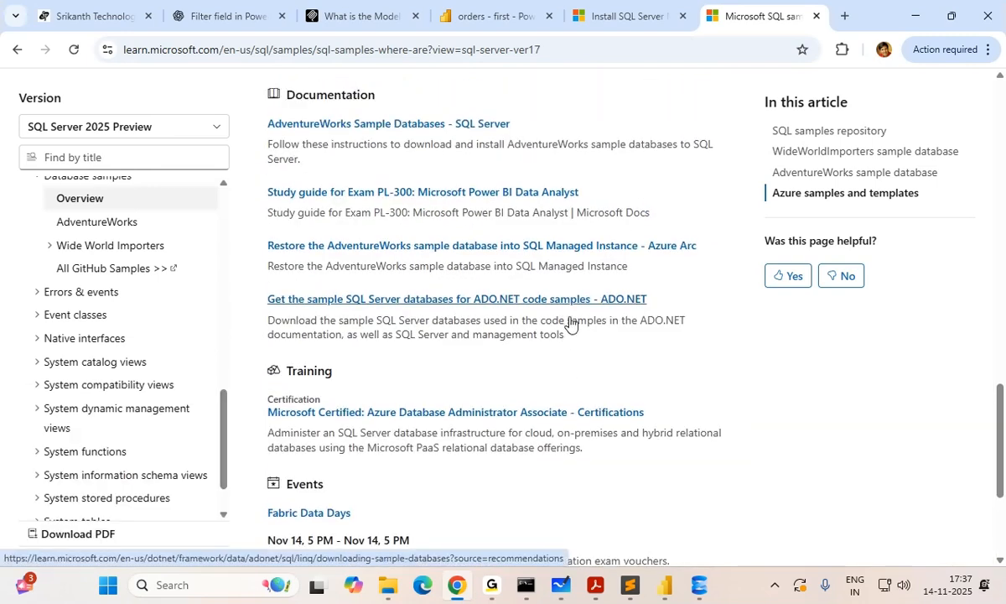
scroll(570, 318, up, 5)
scroll(570, 303, up, 5)
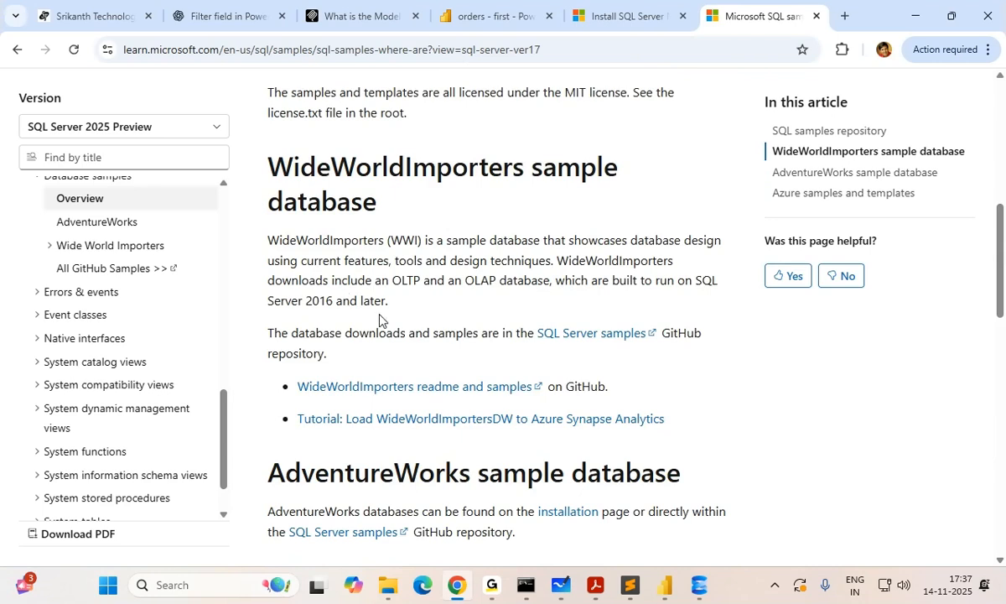
- Open the SQL Server samples GitHub repository linked in the WideWorldImporters sample database section
drag(289, 334, 528, 344)
click(492, 339)
click(609, 353)
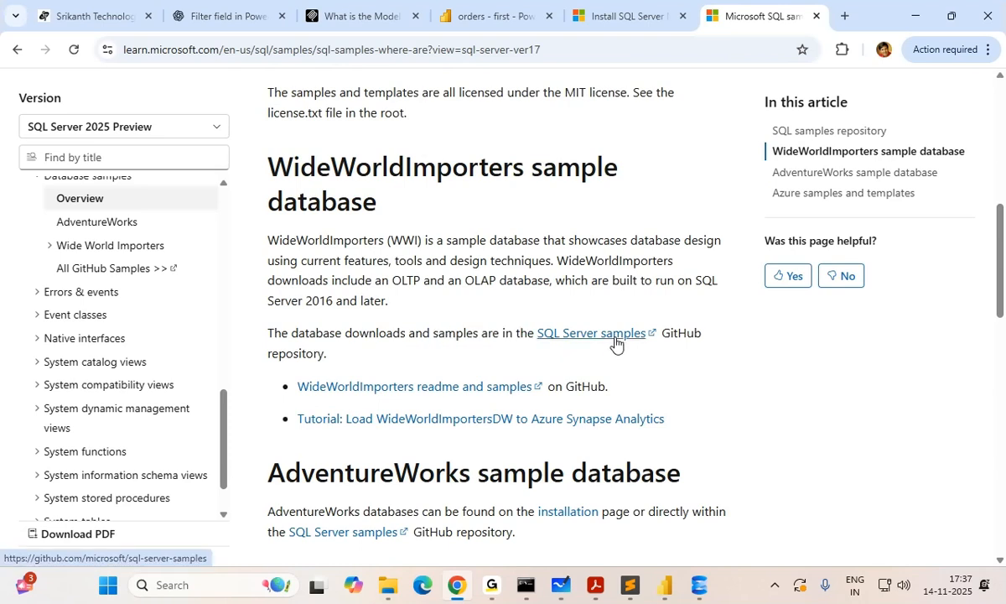
click(604, 337)
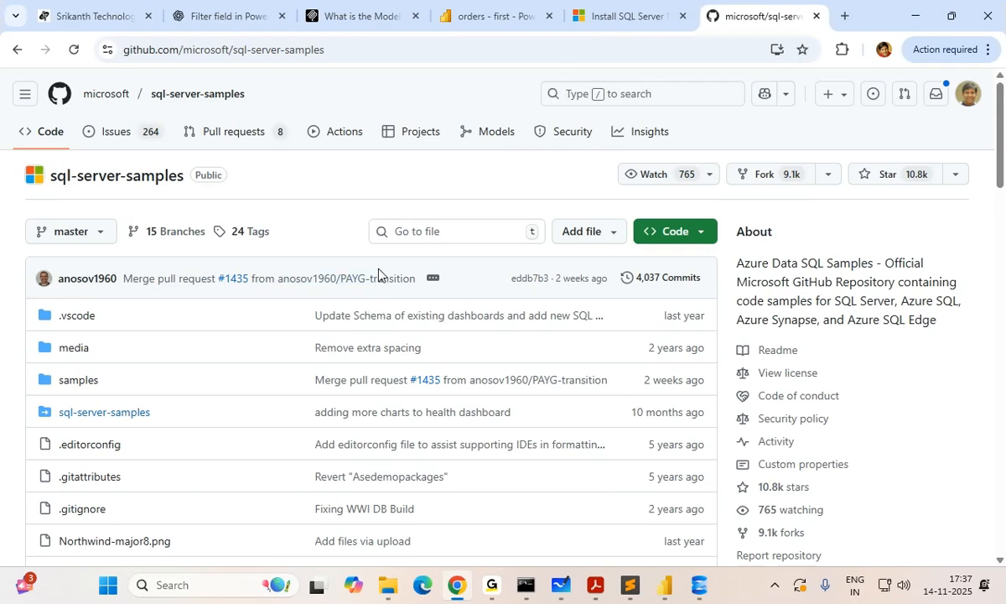
- Browse the repository to samples/databases/northwind-pubs and open the instpubs.sql script
scroll(379, 277, down, 3)
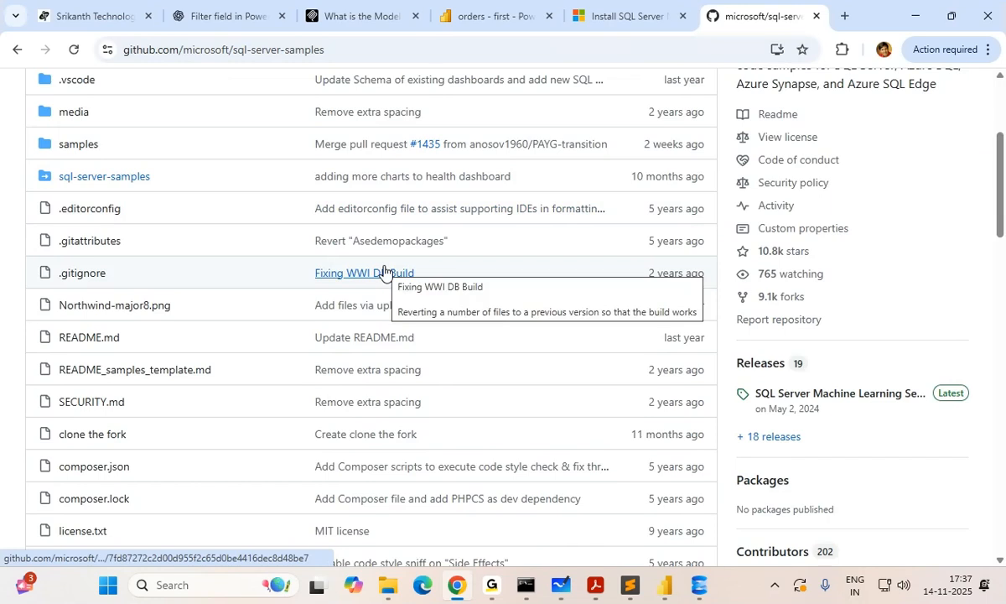
click(92, 154)
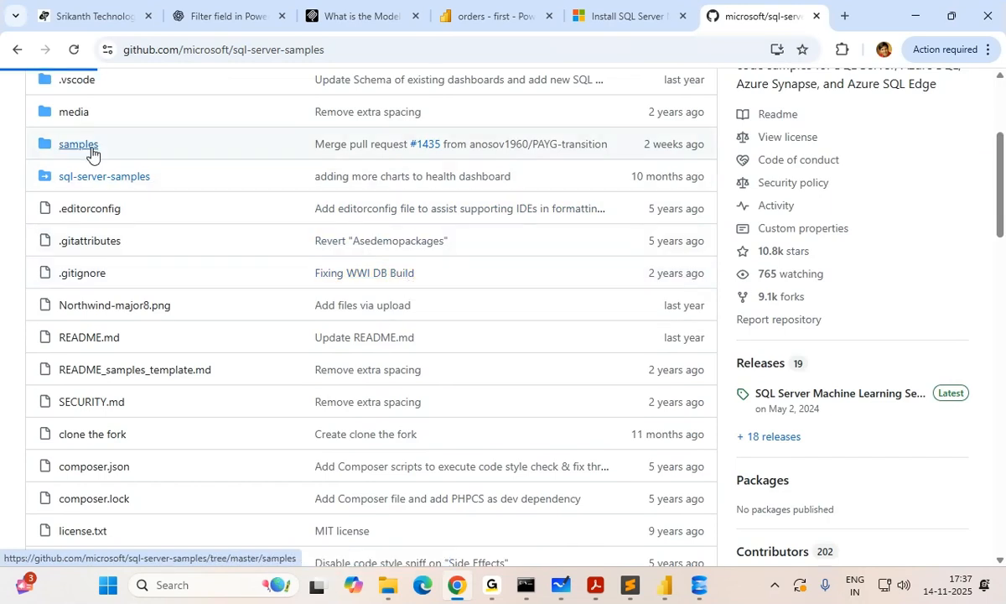
scroll(207, 414, down, 2)
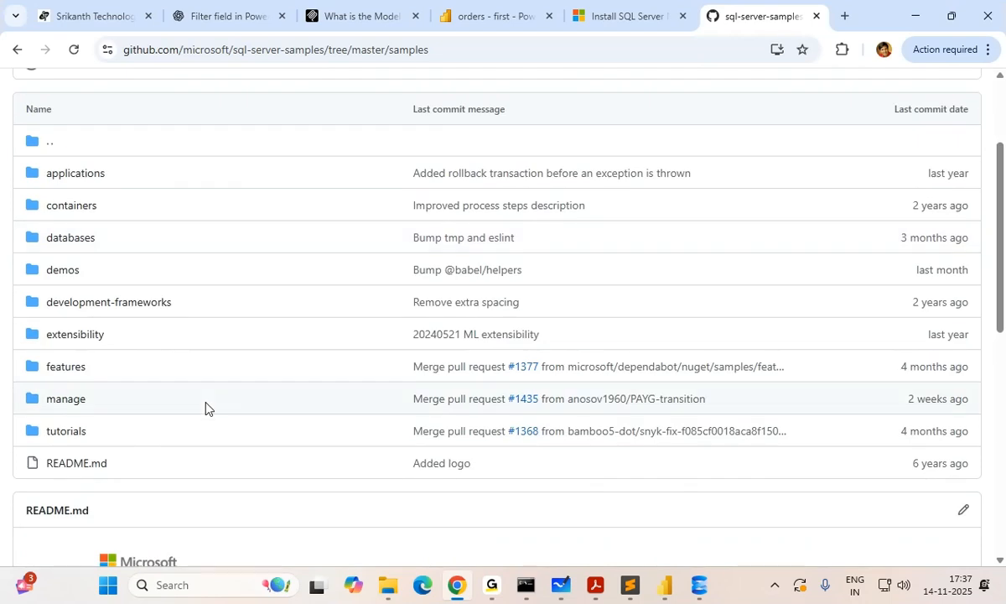
click(60, 239)
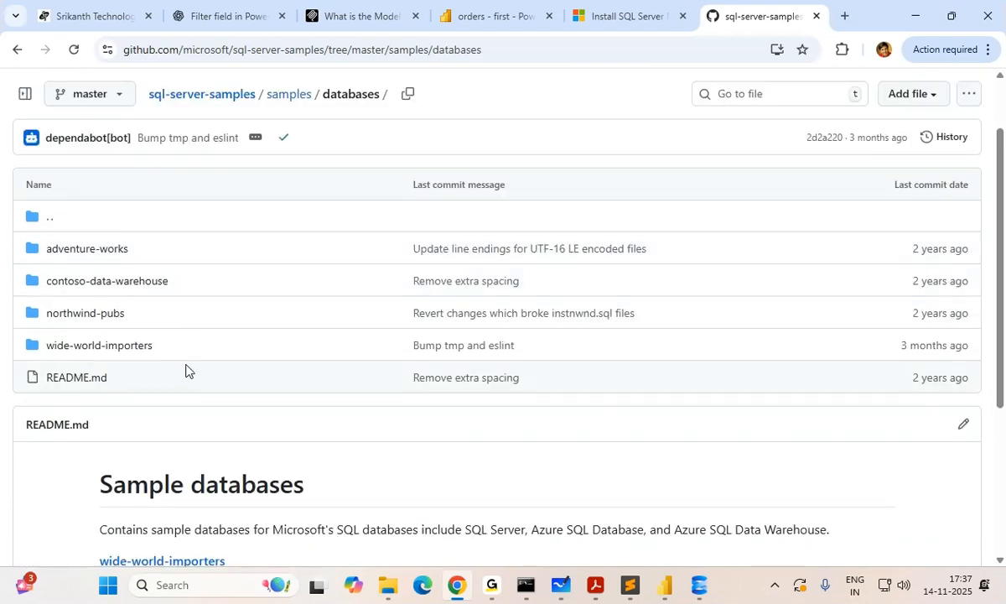
click(106, 320)
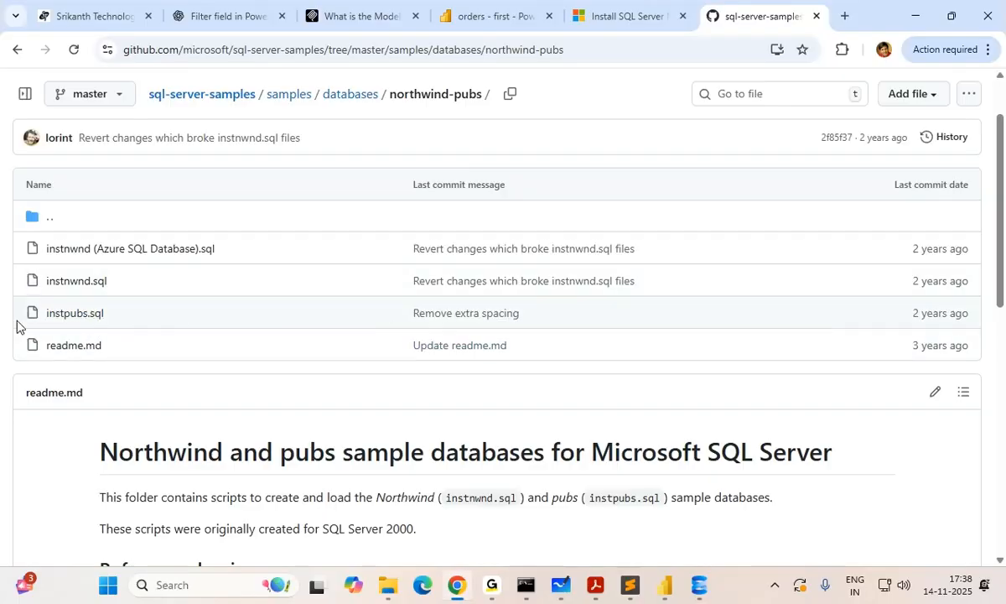
click(86, 318)
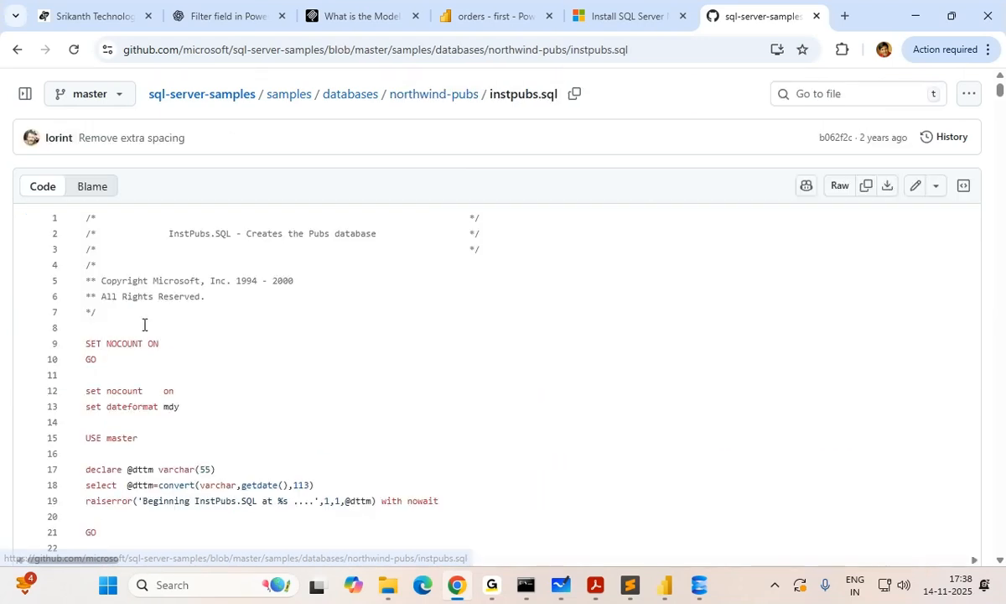
- Start downloading the raw instpubs.sql file and browse the save location to C:\classroom\nov10
click(887, 186)
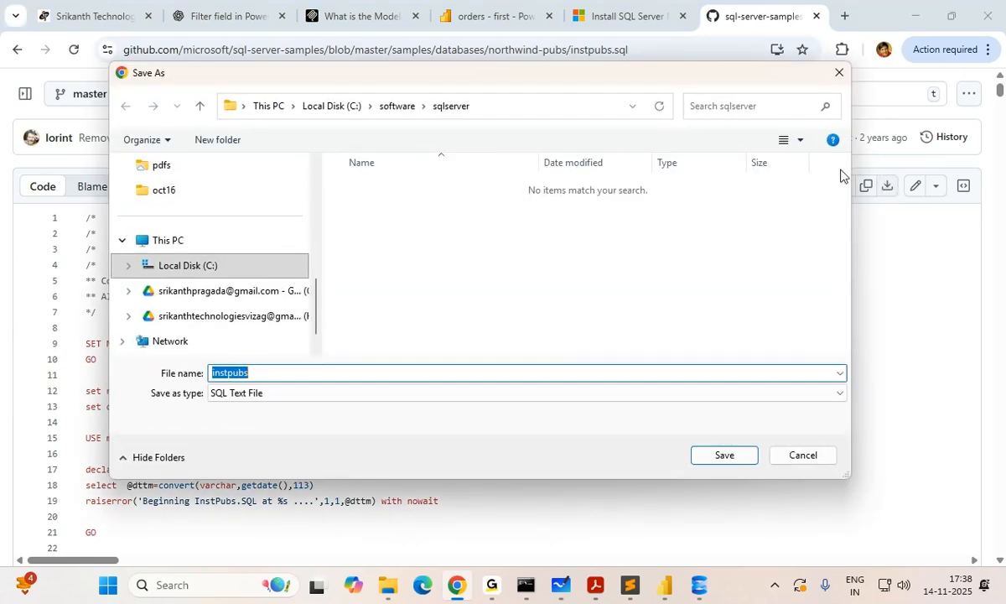
click(342, 110)
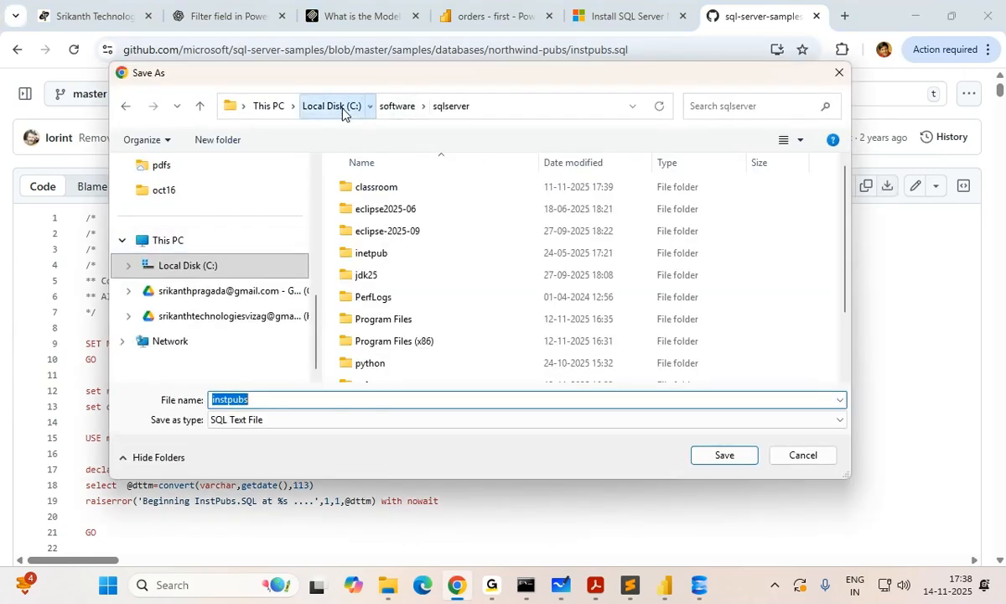
click(392, 299)
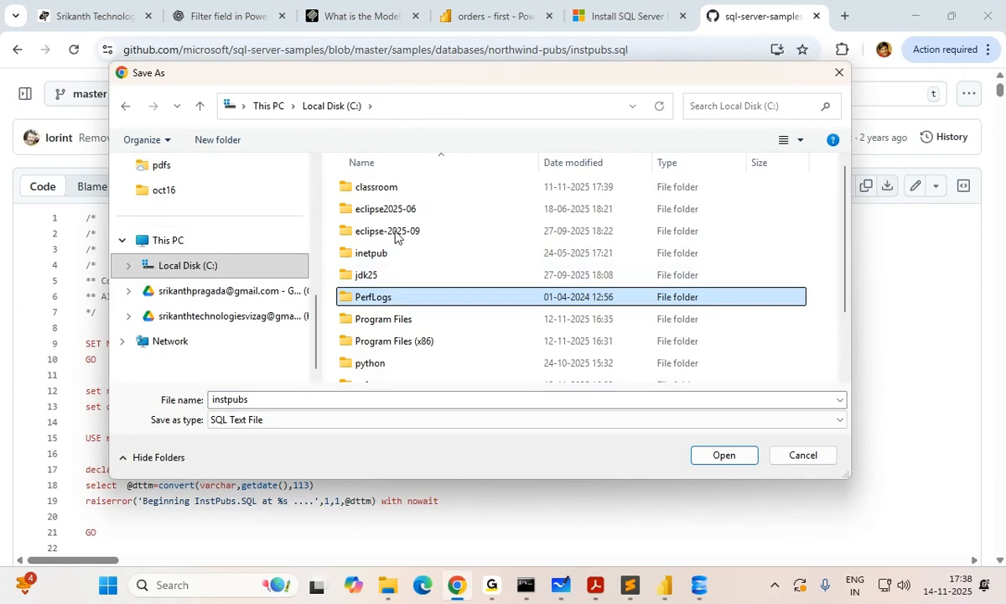
double_click(394, 187)
key(n)
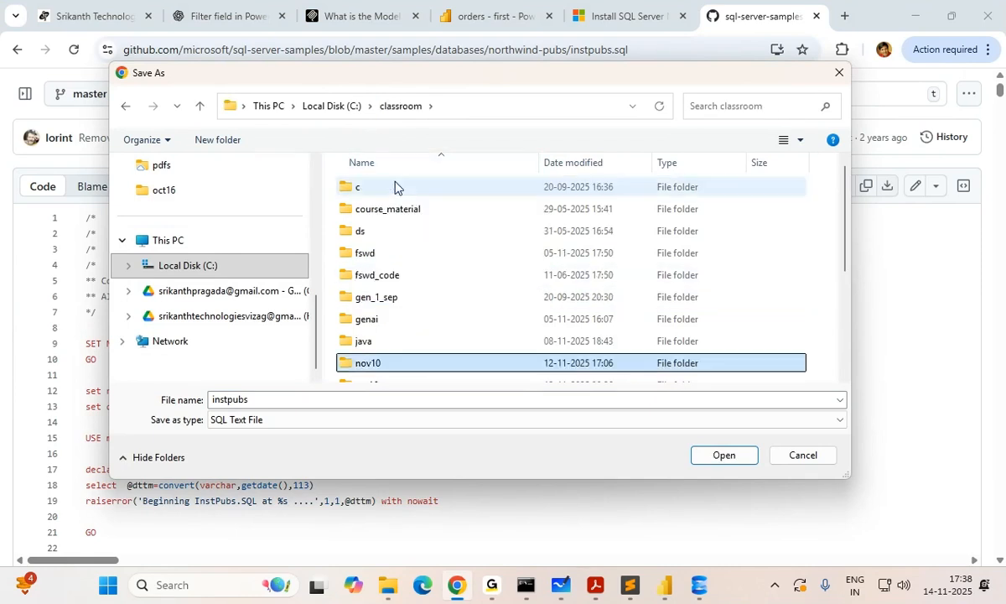
double_click(415, 365)
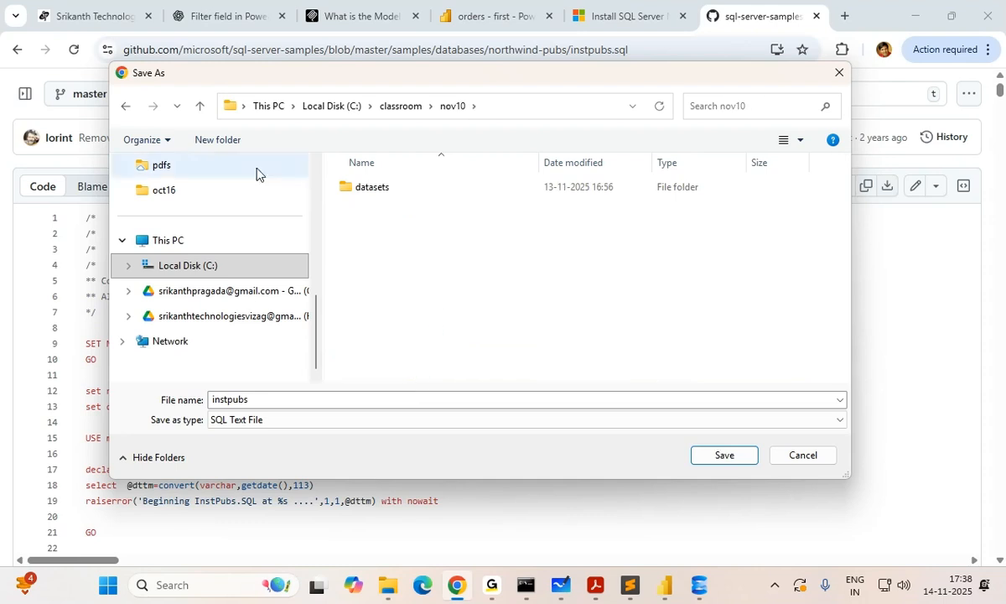
click(218, 141)
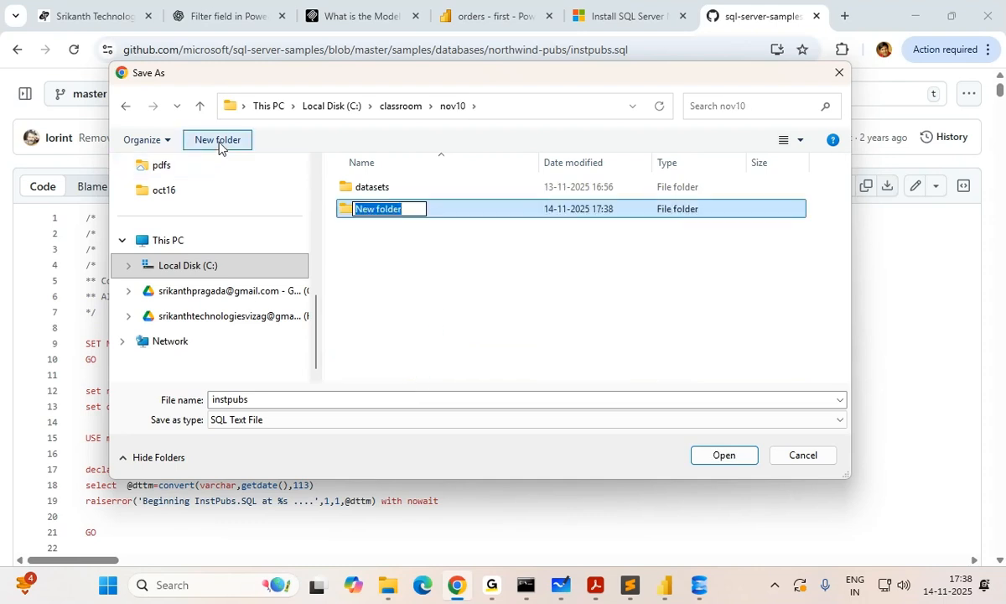
key(BackSpace)
key(Return)
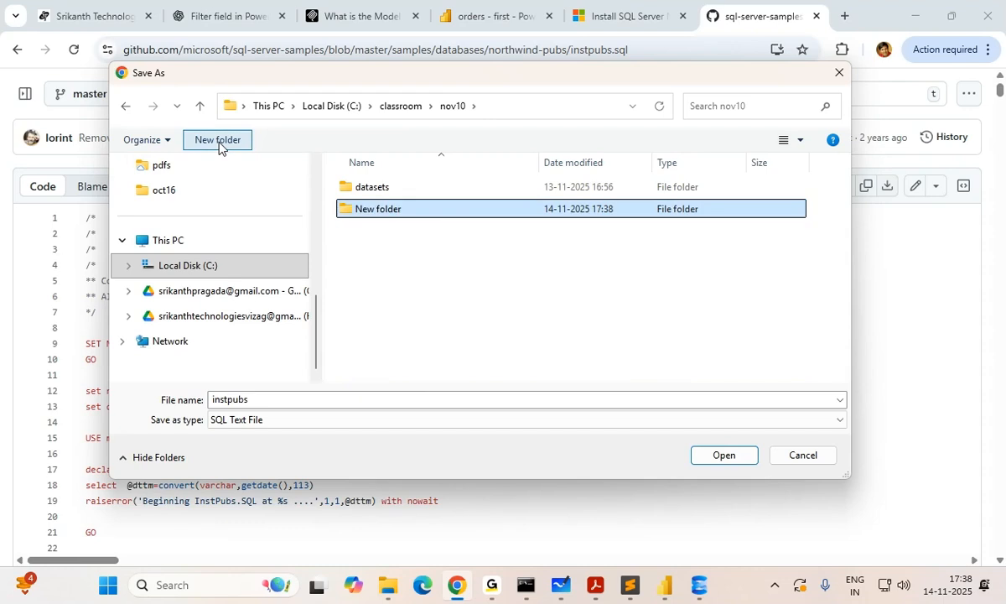
key(Delete)
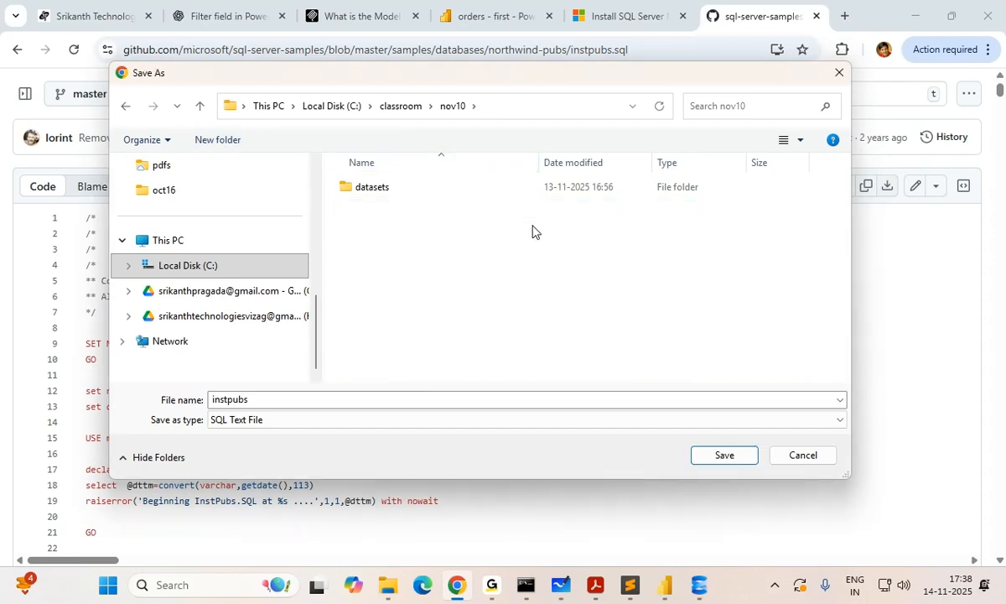
- Save the script as instpubs in the existing datasets folder with the SQL Text File type
double_click(385, 189)
click(271, 374)
click(352, 377)
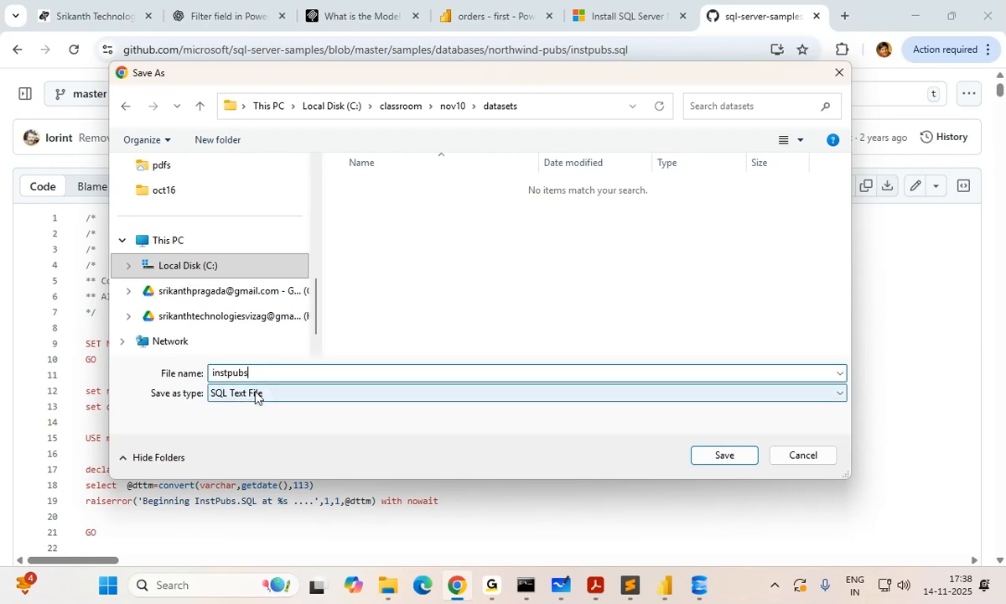
click(743, 460)
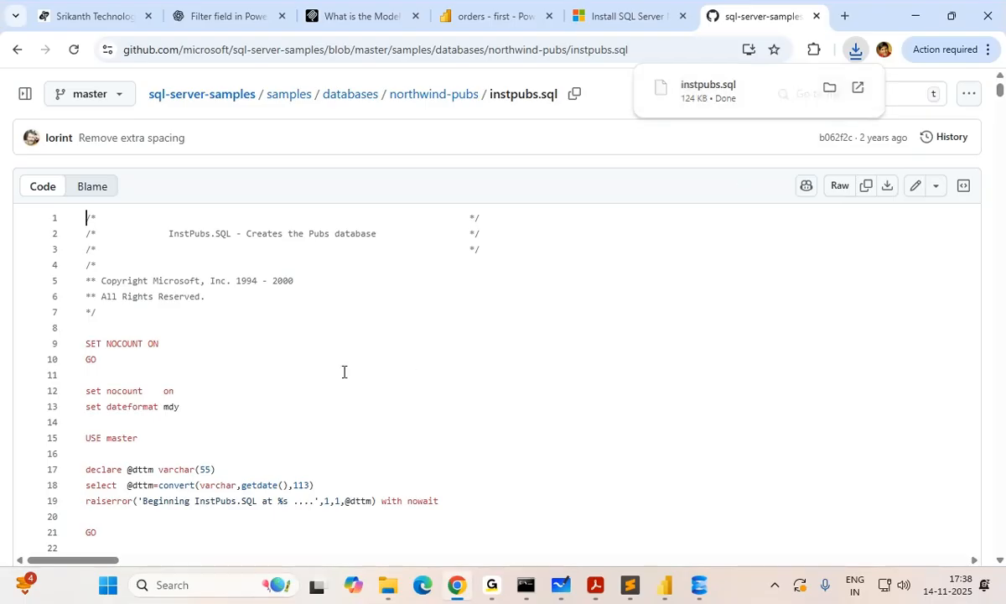
- Look over the opening part of the script through CREATE DATABASE pubs and copy the entire file contents
click(344, 371)
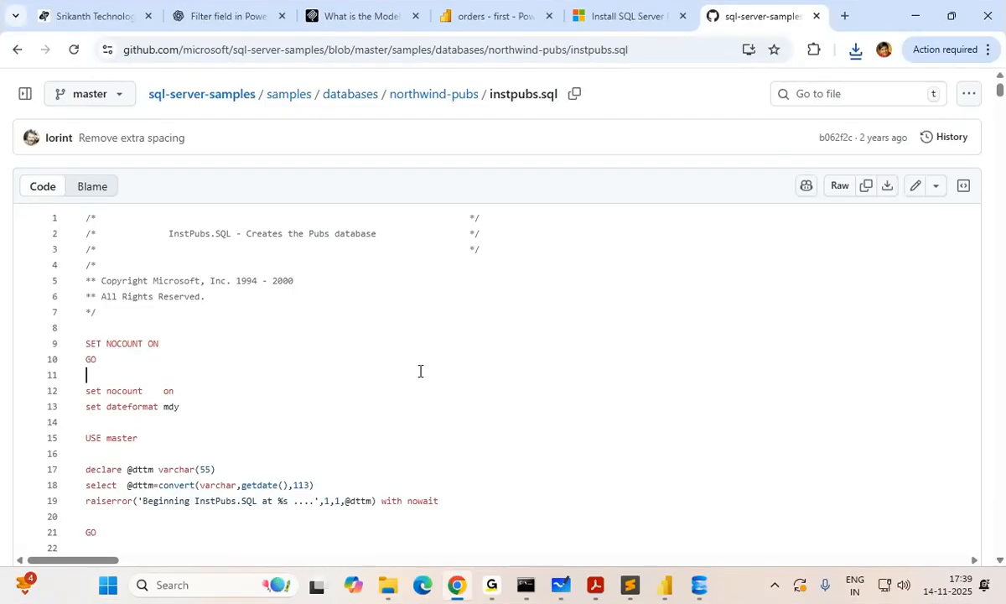
scroll(422, 398, down, 3)
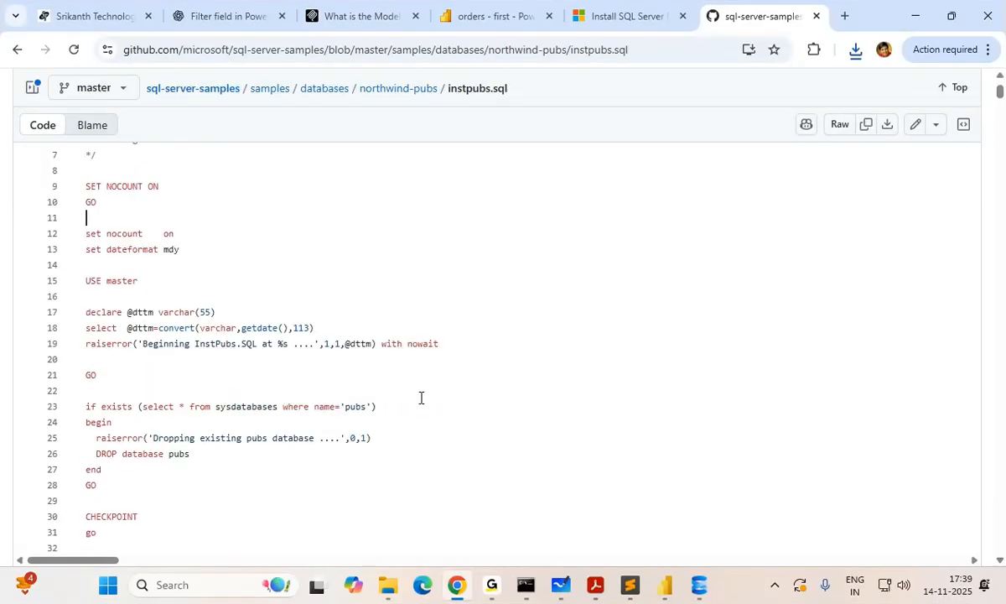
scroll(424, 396, down, 3)
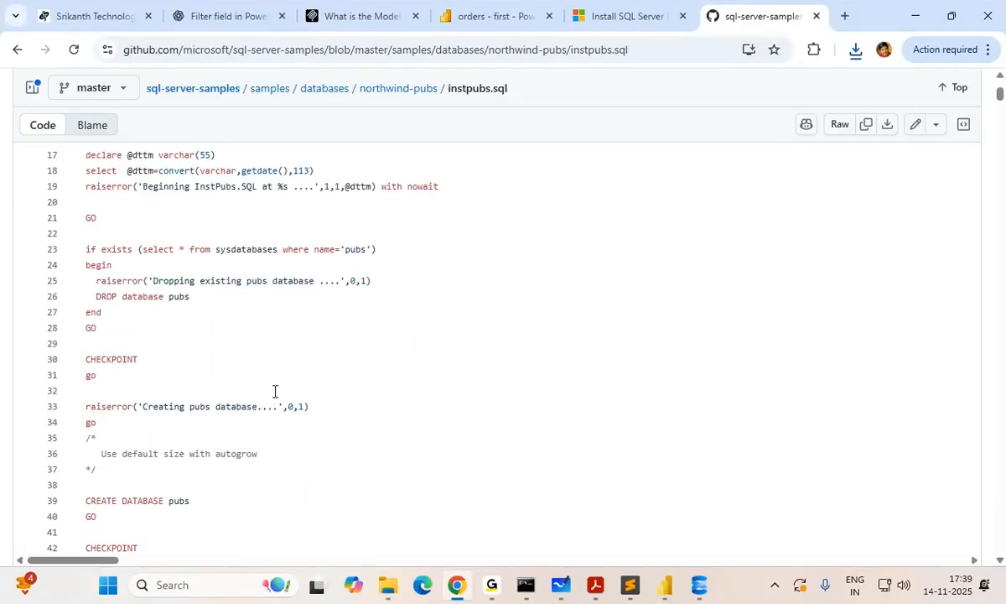
scroll(274, 390, down, 3)
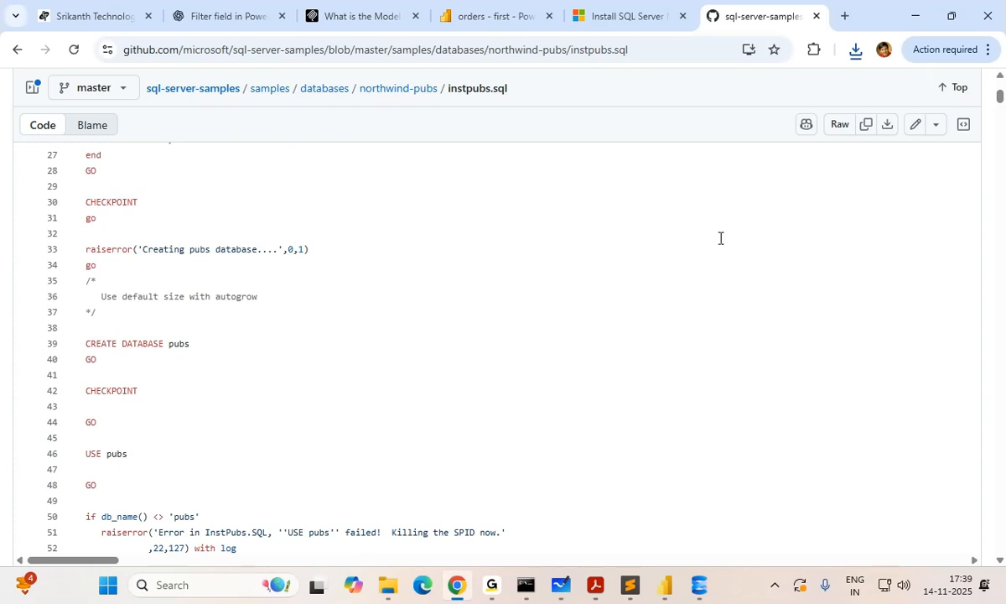
click(867, 126)
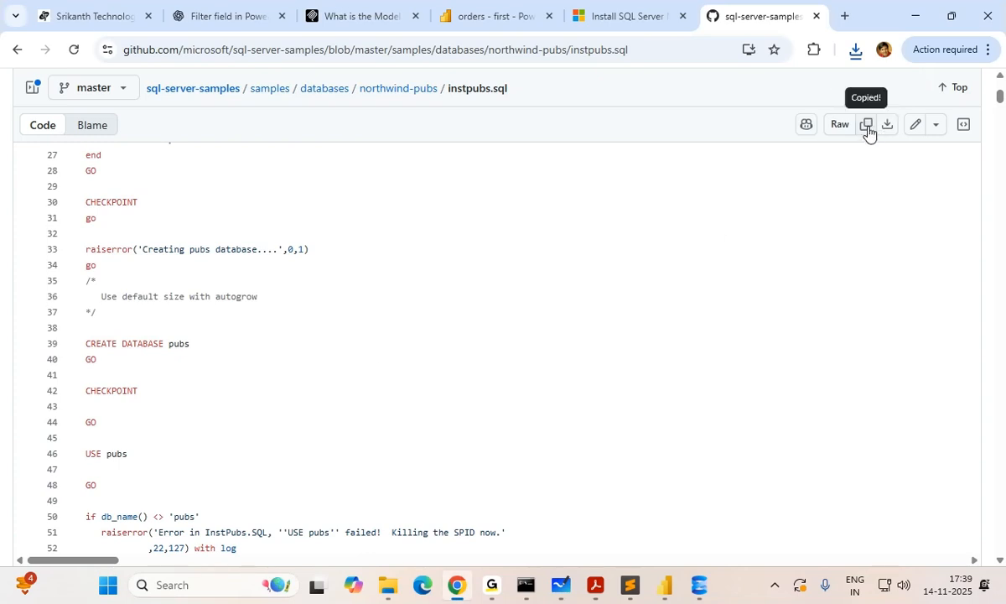
- Switch to SQL Server Management Studio and paste the copied pubs script into a new query on localhost\SQLEXPRESS
click(699, 585)
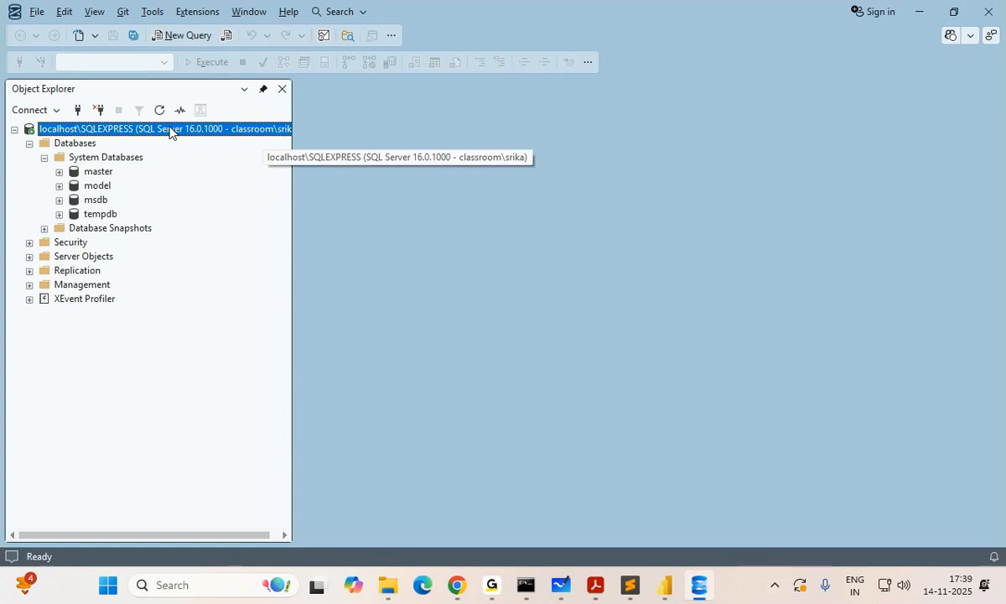
click(178, 35)
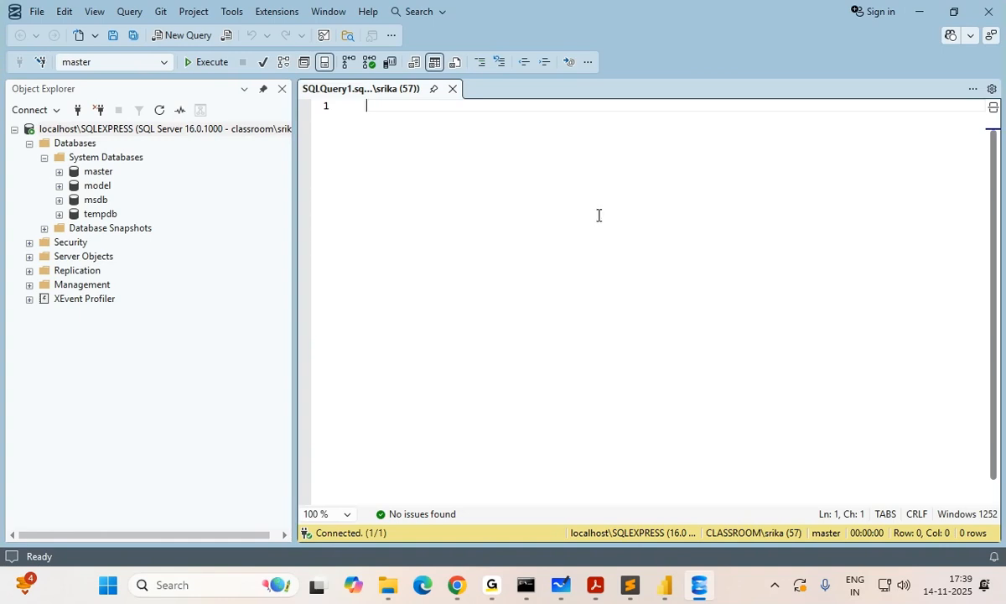
key(ctrl+v)
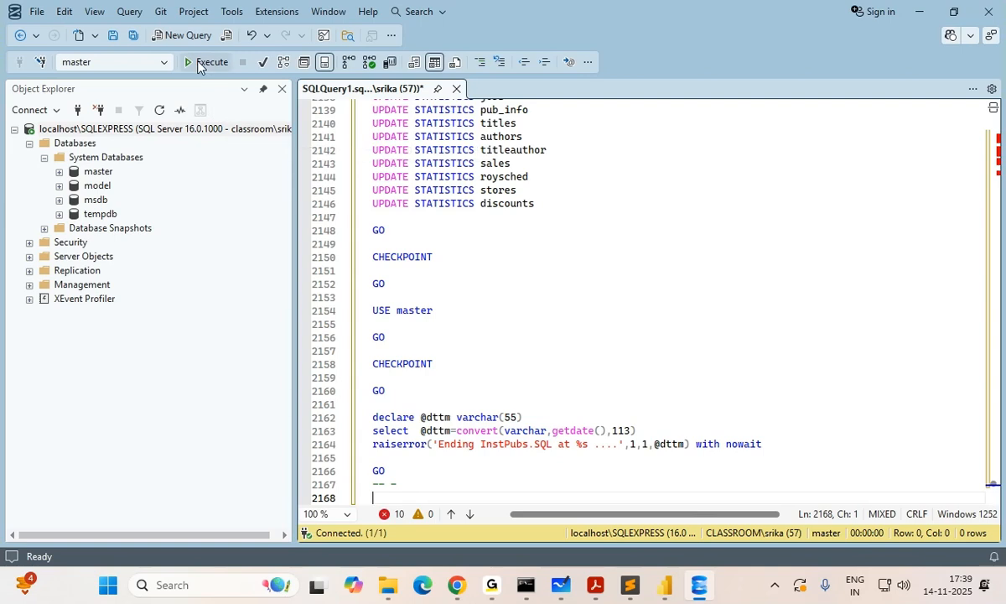
- Switch back to the browser and return to the northwind-pubs folder to view its available script files
key(ctrl+2)
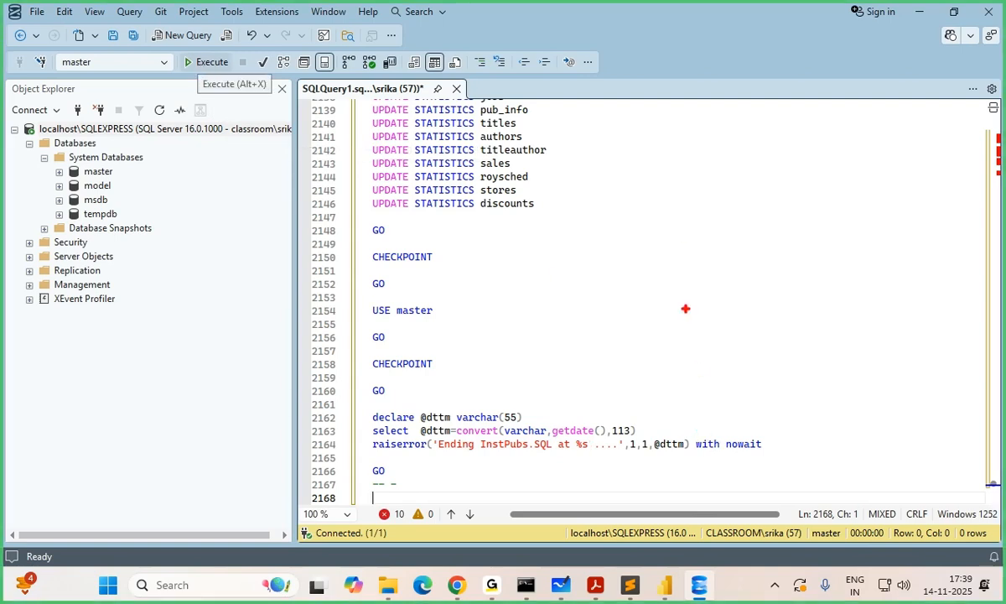
key(Escape)
key(alt+Tab)
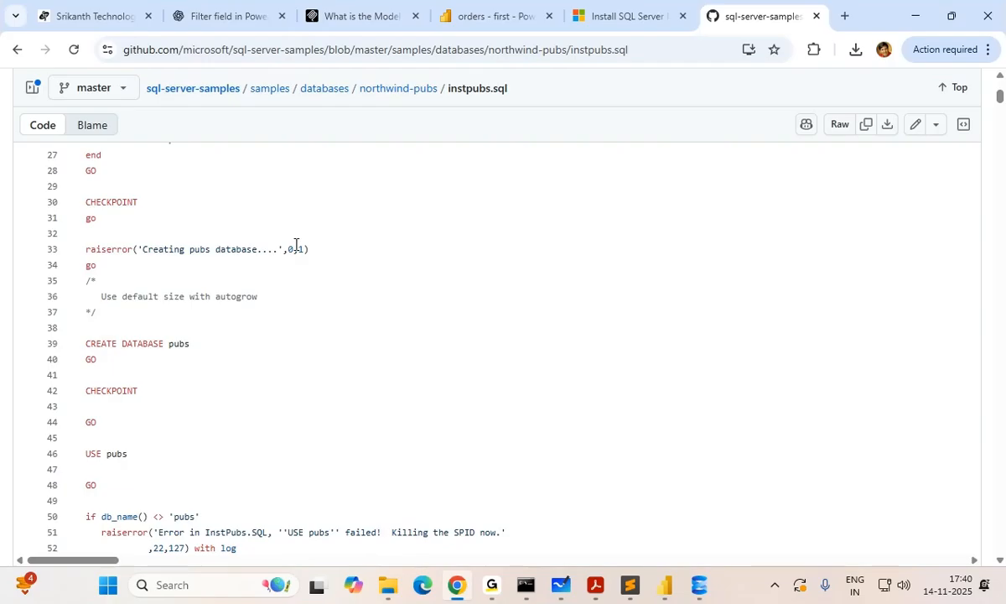
click(842, 329)
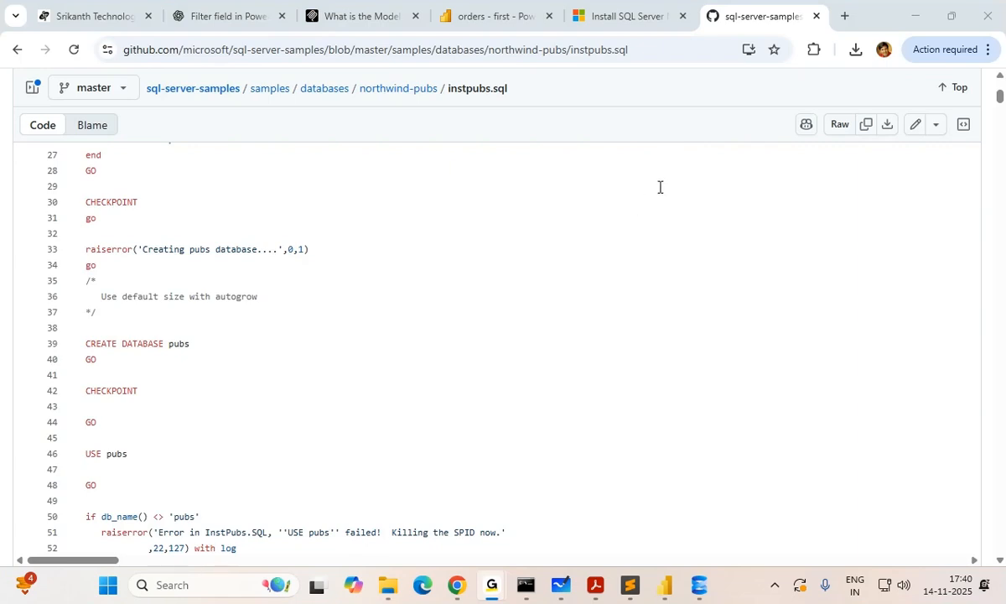
click(422, 91)
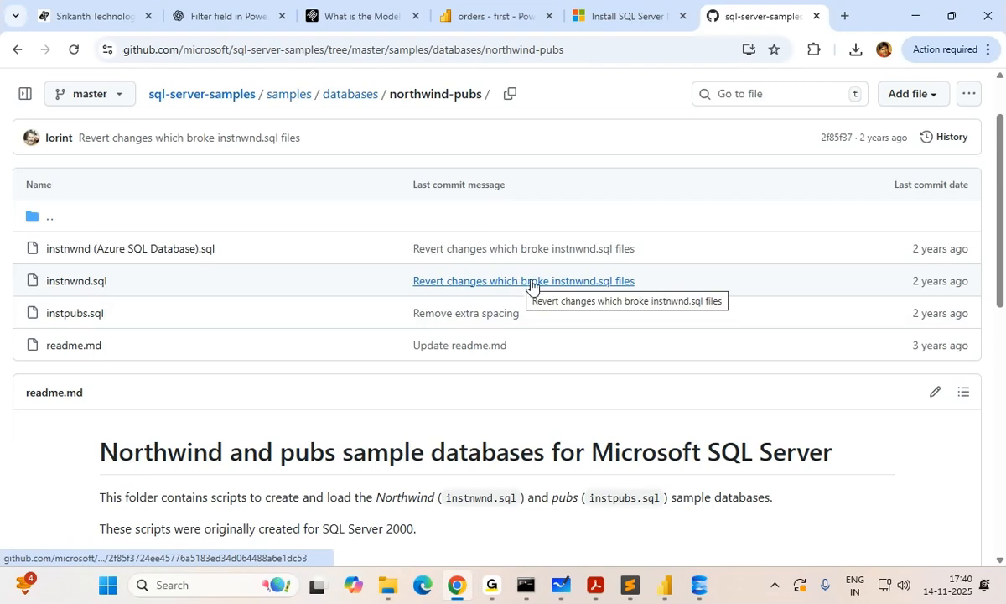
- Return to SQL Server Management Studio, execute the pasted pubs script and check its output messages to the end
click(699, 584)
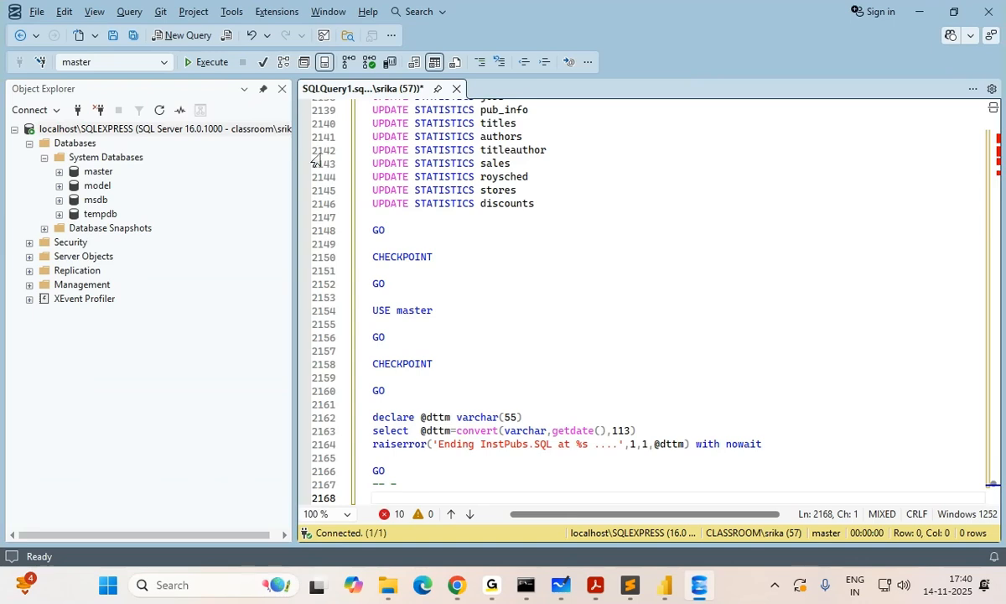
click(189, 63)
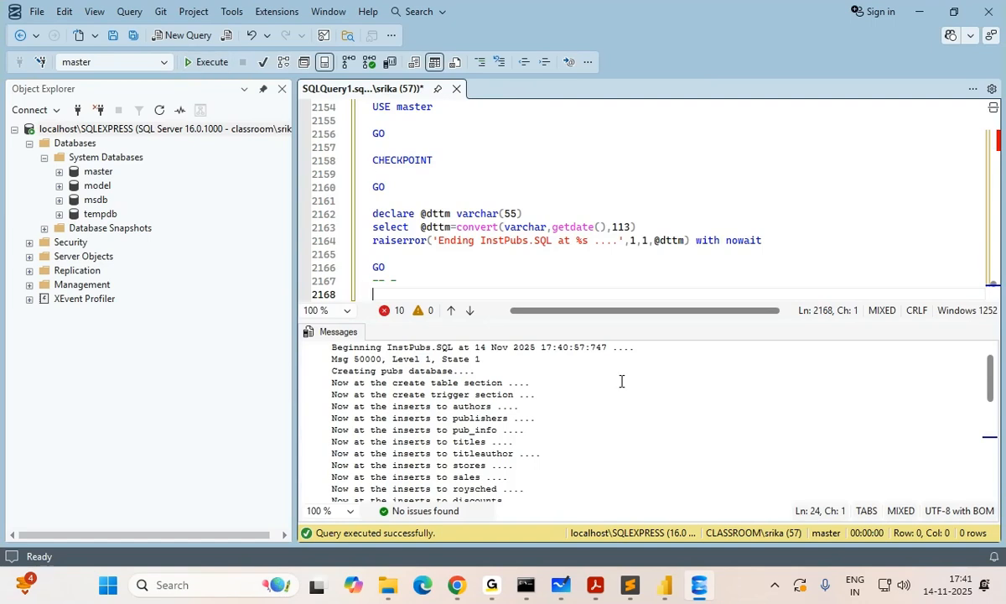
scroll(621, 382, down, 10)
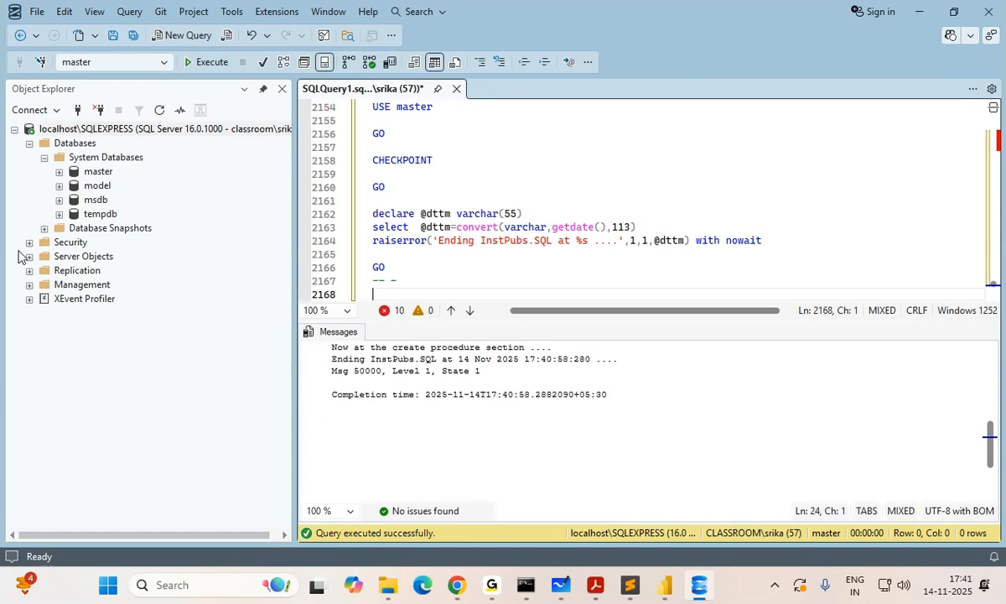
- Refresh the server's Databases node and inspect the tables of the pubs database, leaving the database collapsed and selected
click(75, 144)
click(159, 110)
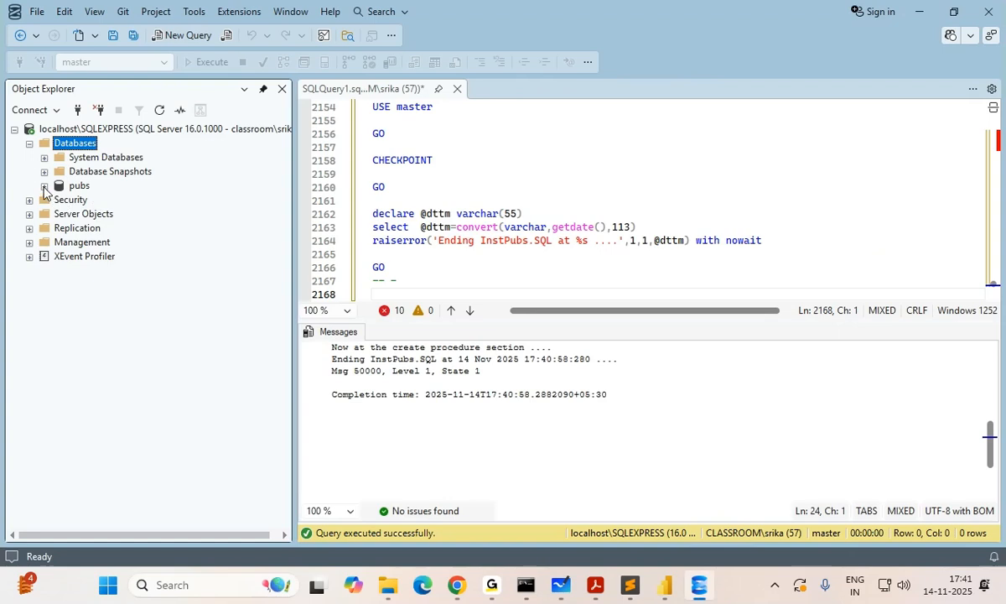
click(44, 186)
click(59, 214)
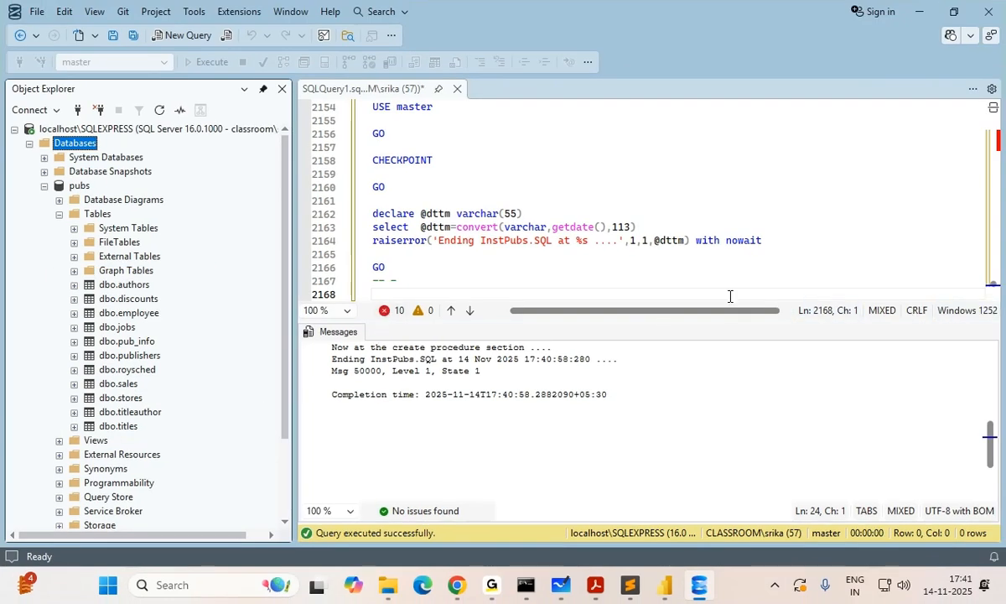
click(676, 161)
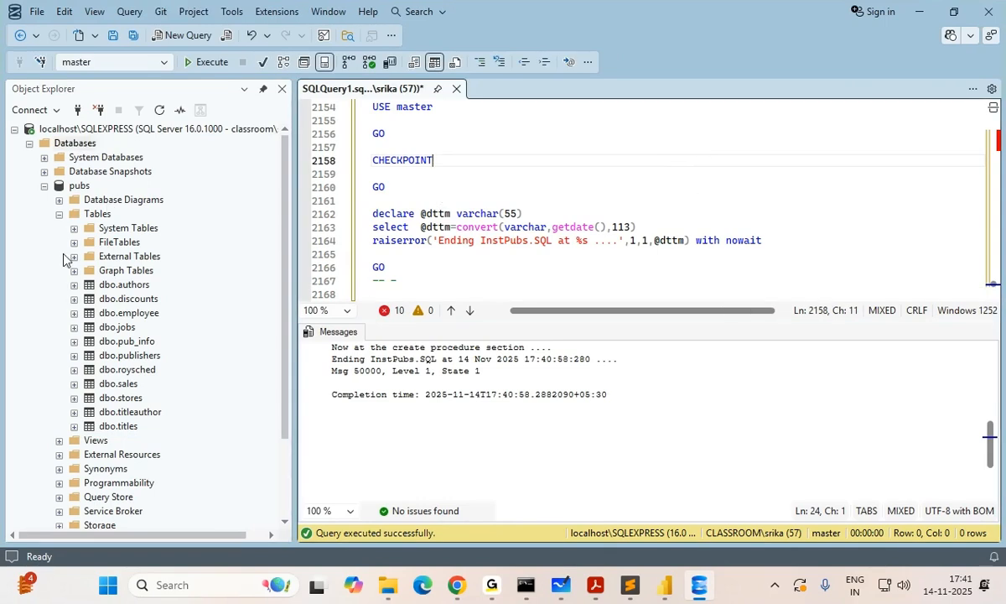
click(44, 186)
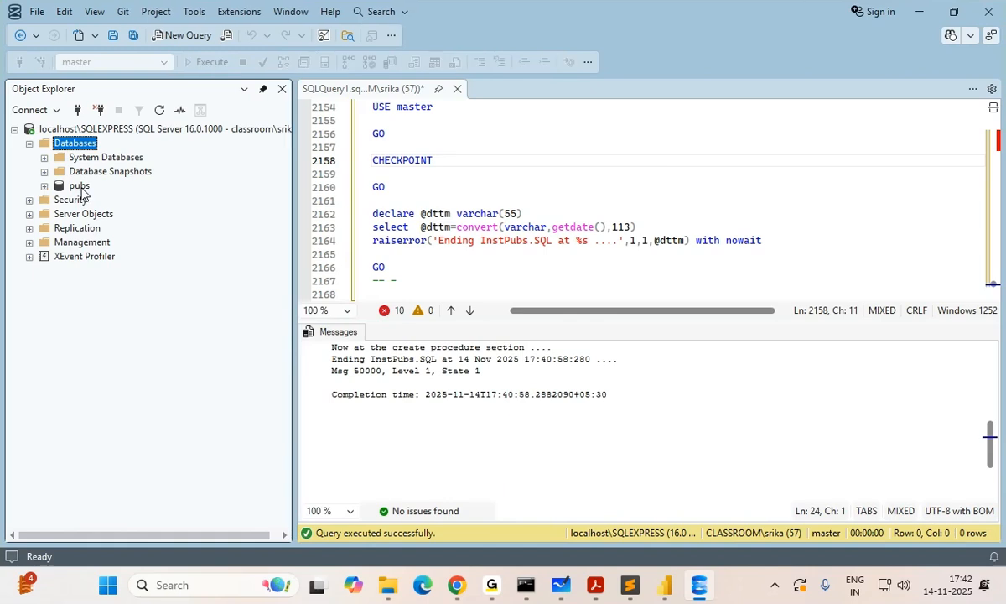
click(80, 186)
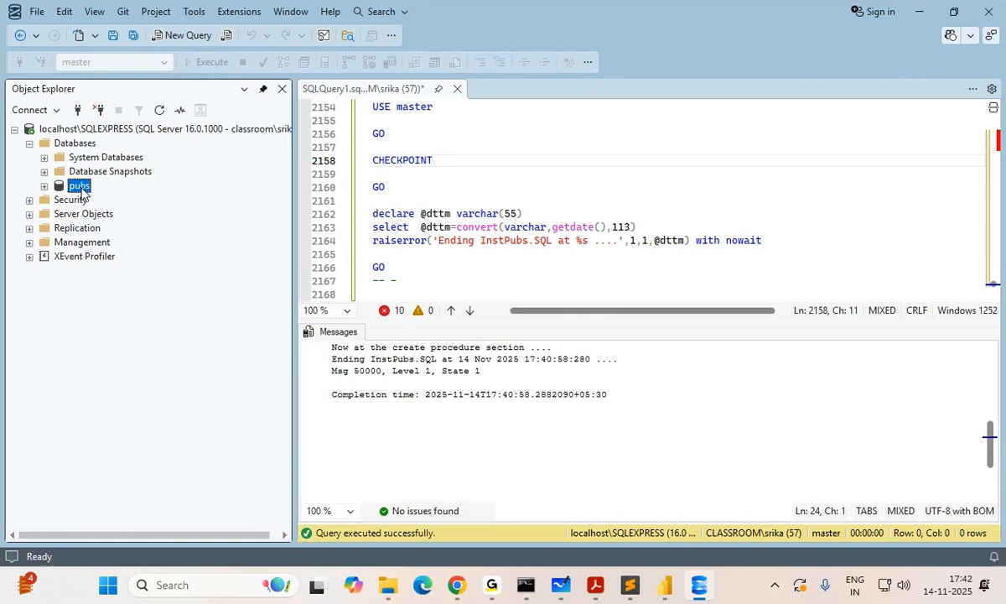
- Replace the entire script in the query editor with "use pubs" and execute it
drag(514, 192, 562, 170)
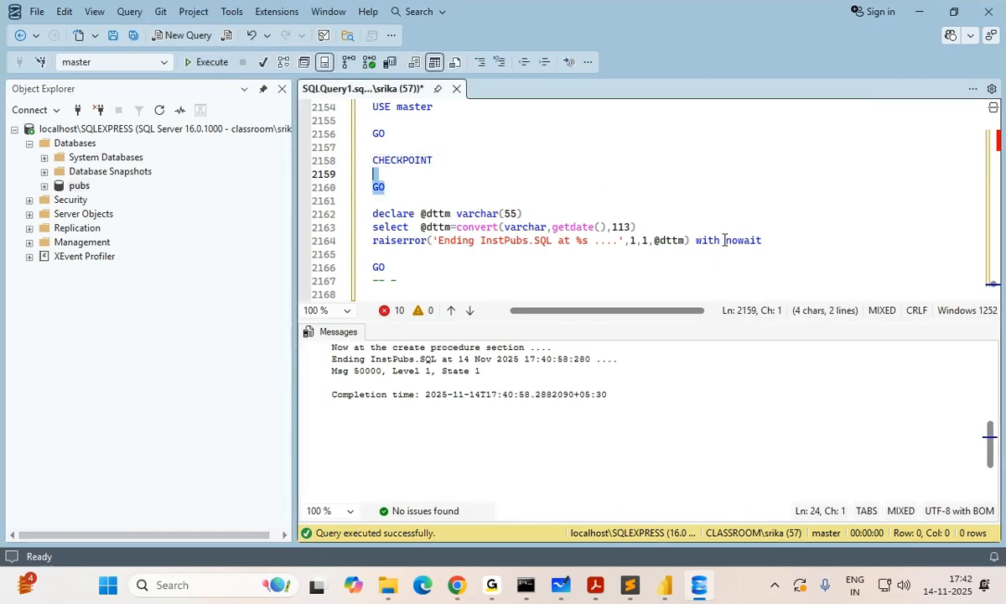
key(ctrl+a)
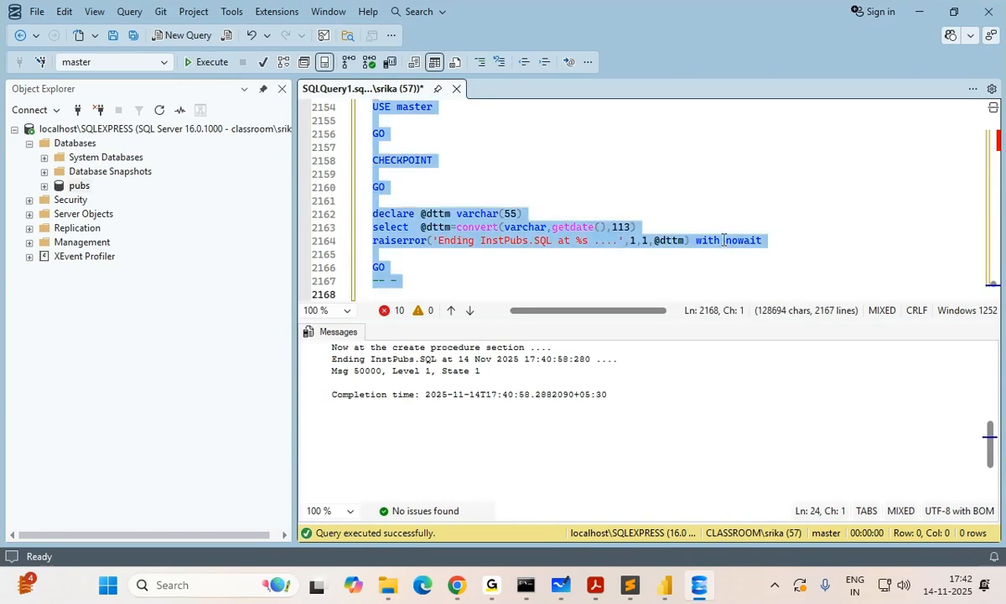
key(Delete)
text(use pubs)
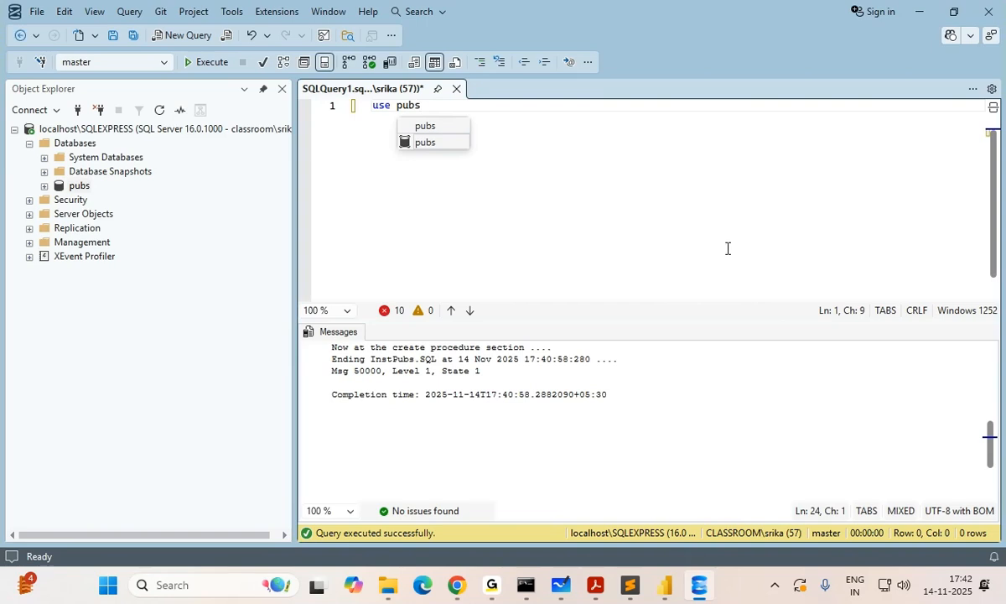
key(Escape)
click(209, 63)
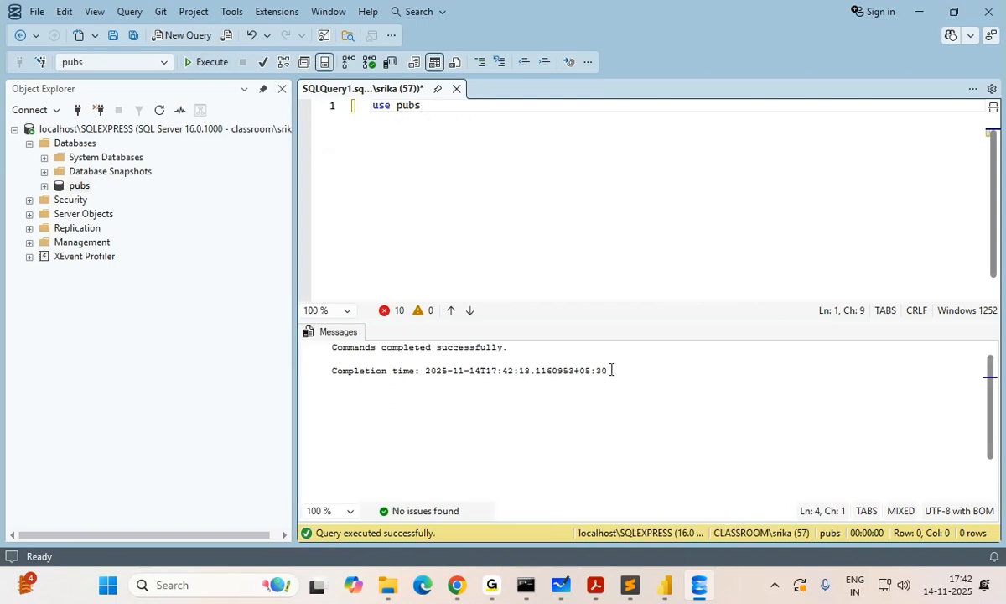
- Add the query "select * from authors" below "use pubs", execute only that statement and enlarge the results area
key(shift+Home)
key(End)
key(Return)
key(Return)
text(select * from )
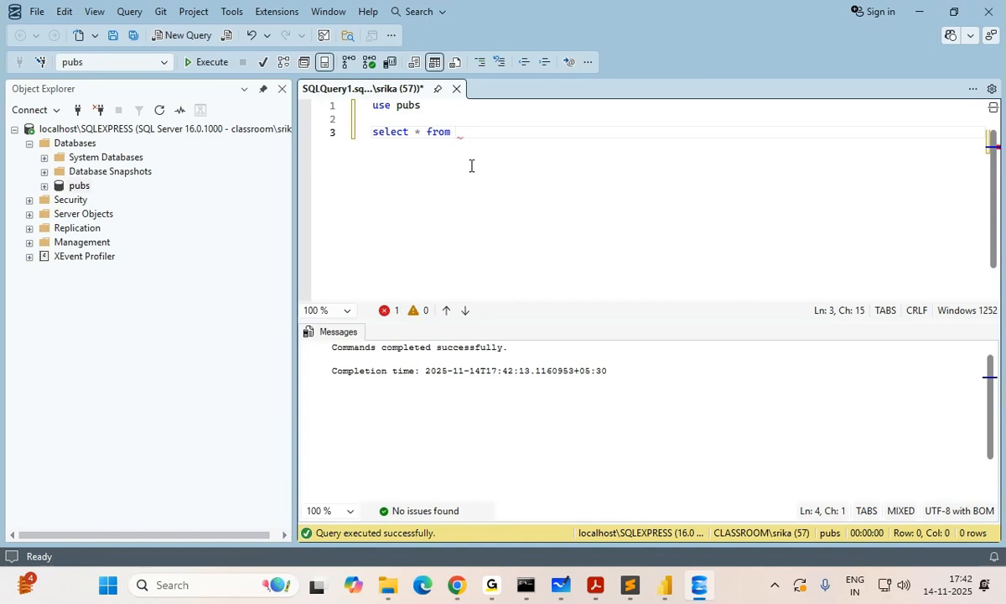
text(authors)
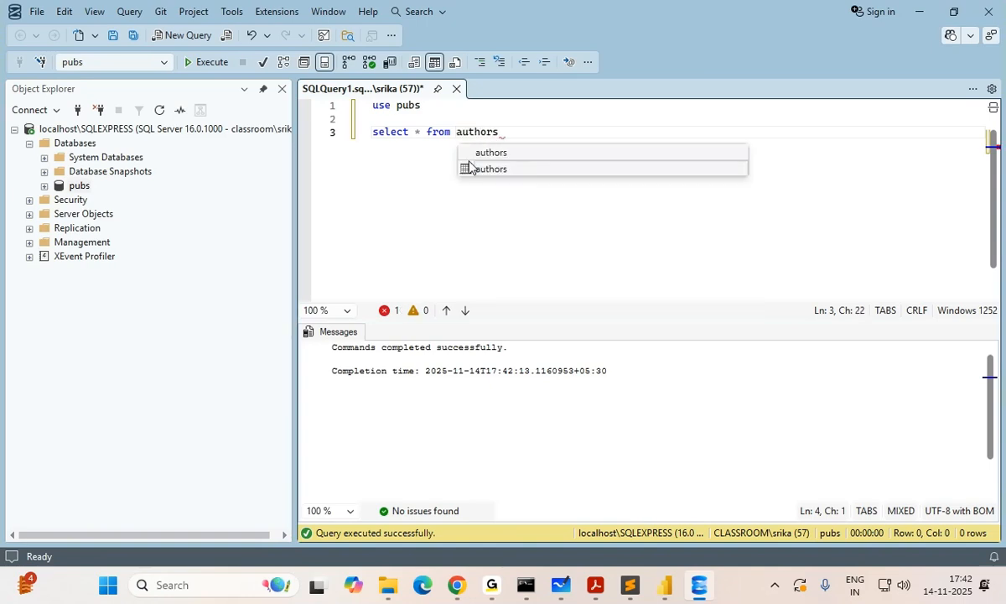
key(shift+Home)
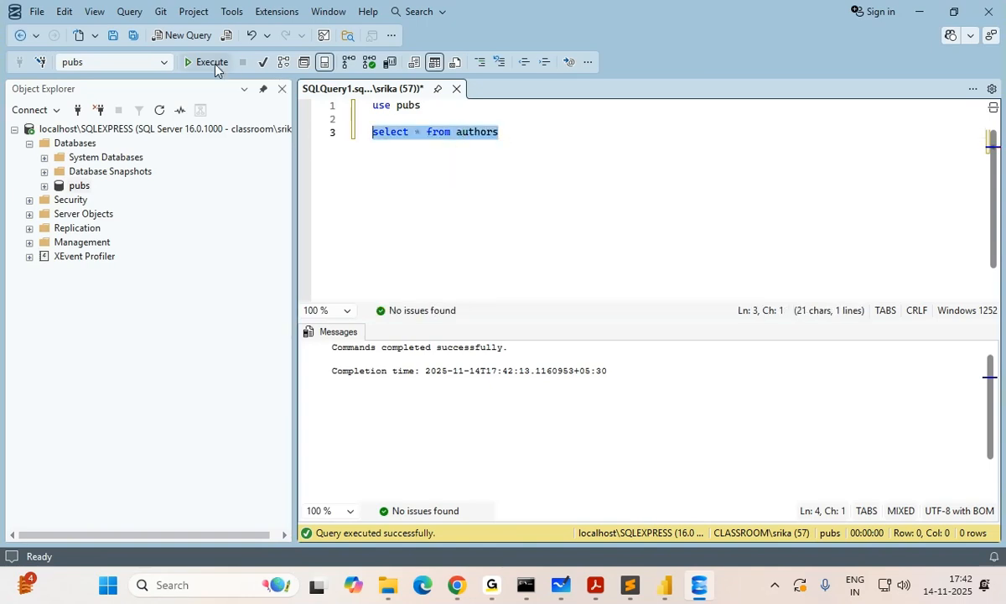
click(201, 67)
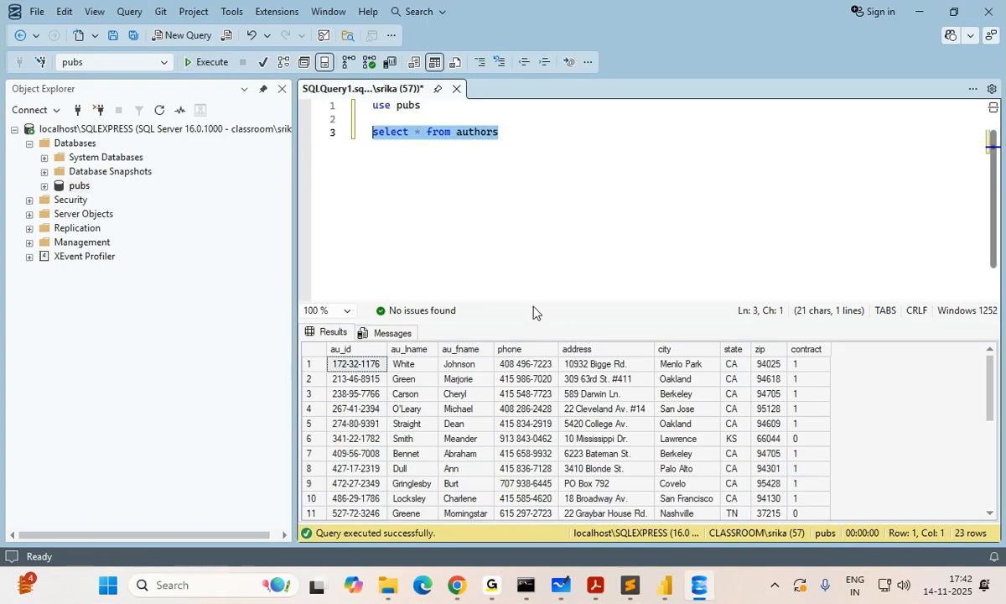
drag(536, 322, 544, 262)
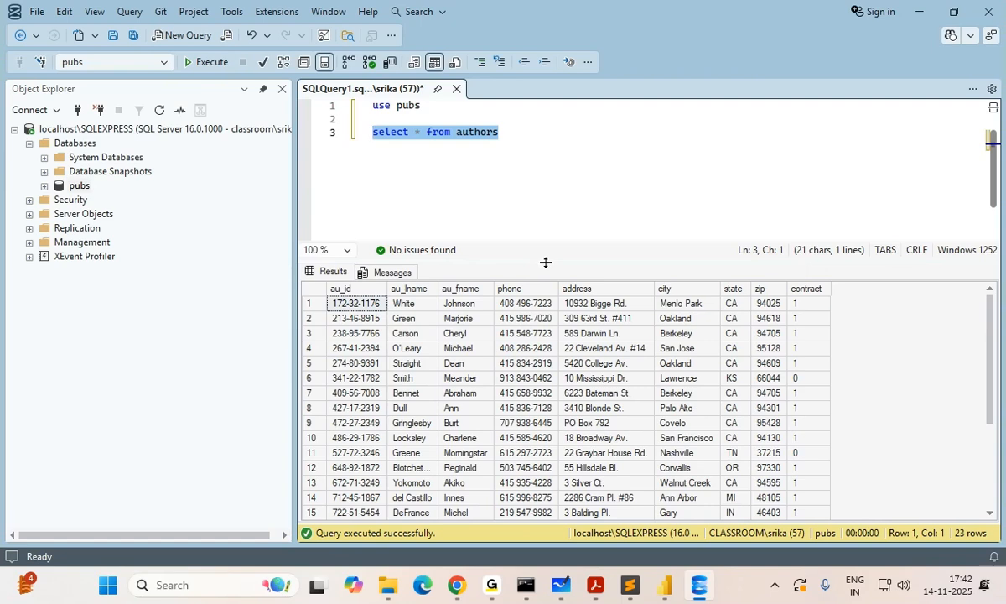
click(509, 143)
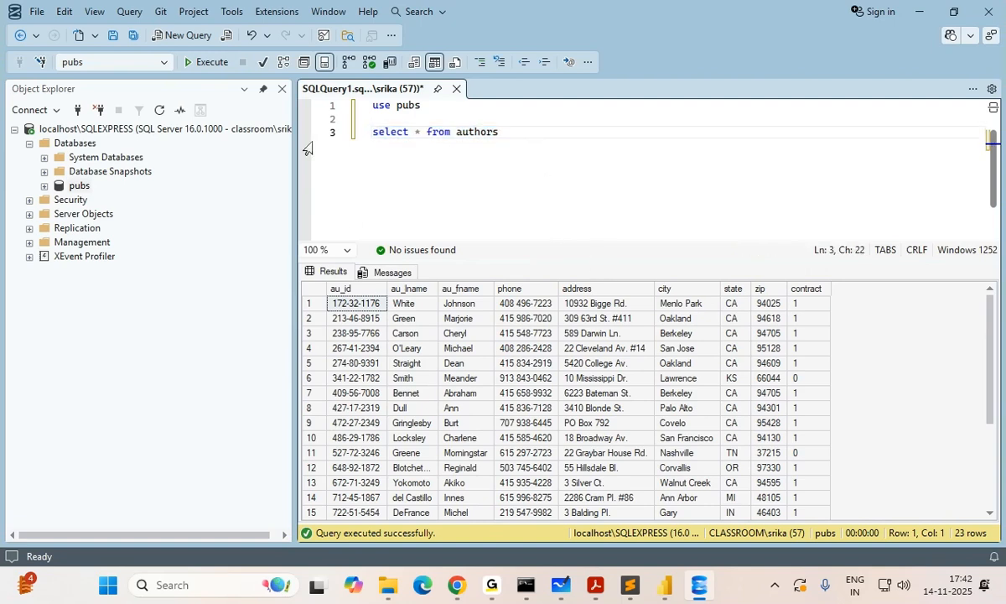
- Expand the pubs database to review its tables, then briefly check the northwind-pubs page in the browser and return
click(45, 186)
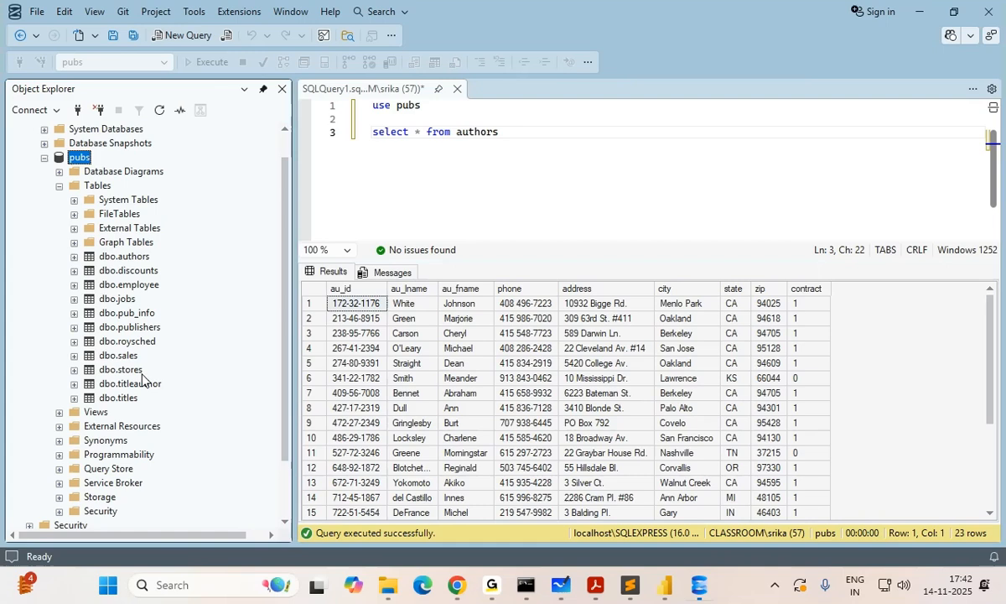
click(576, 180)
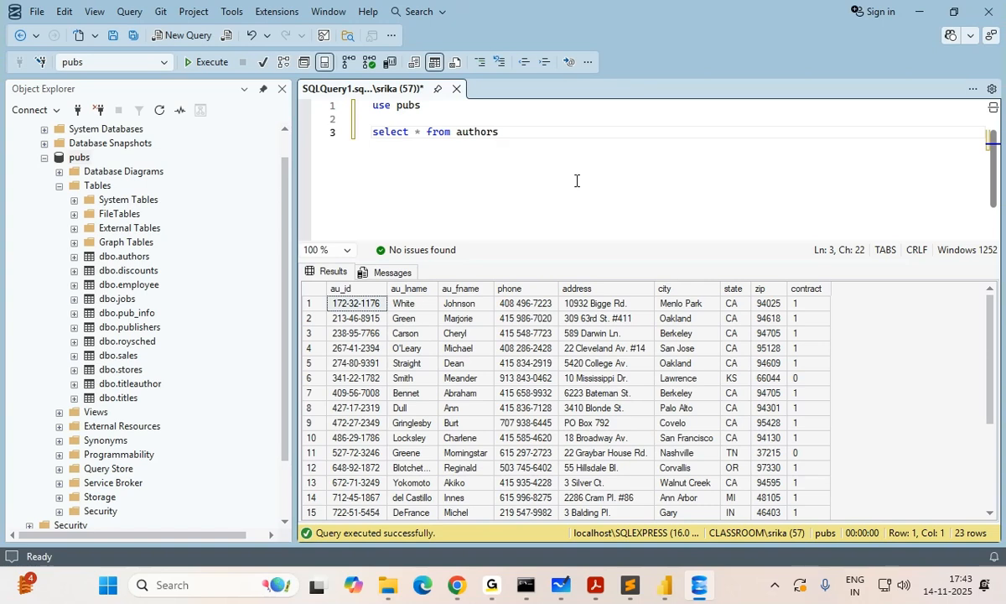
click(703, 578)
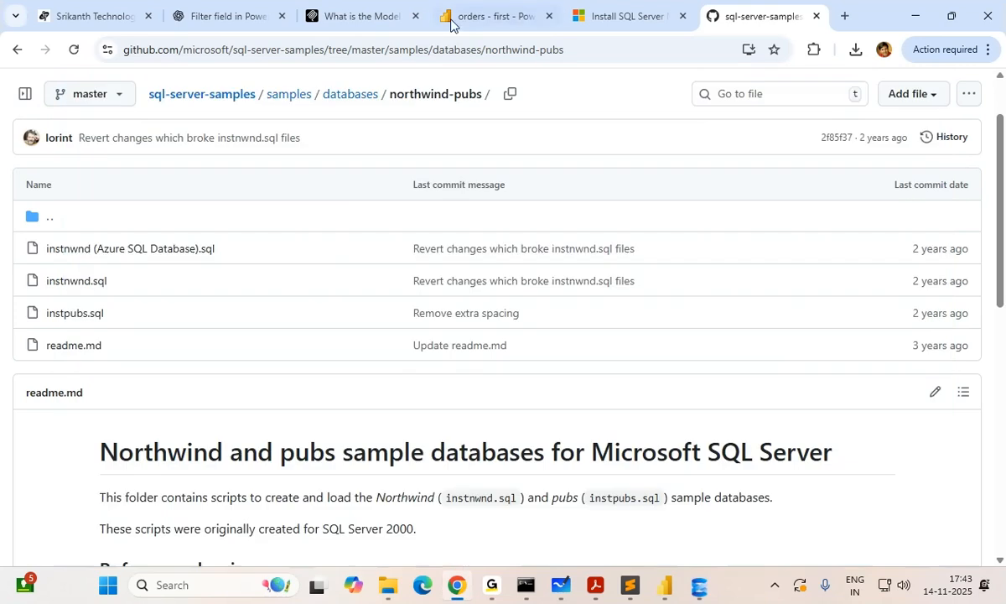
click(699, 586)
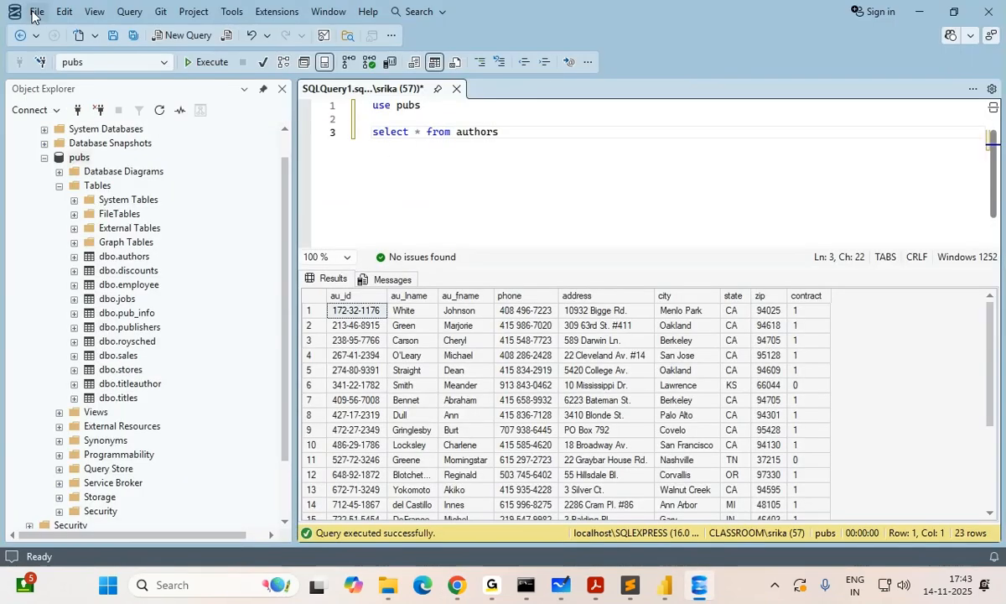
click(35, 14)
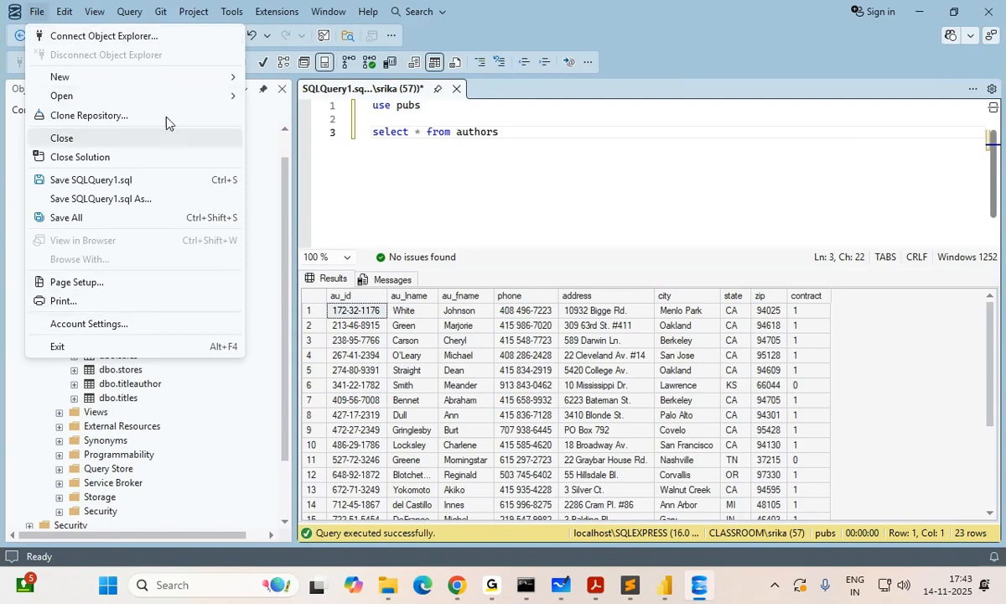
click(64, 12)
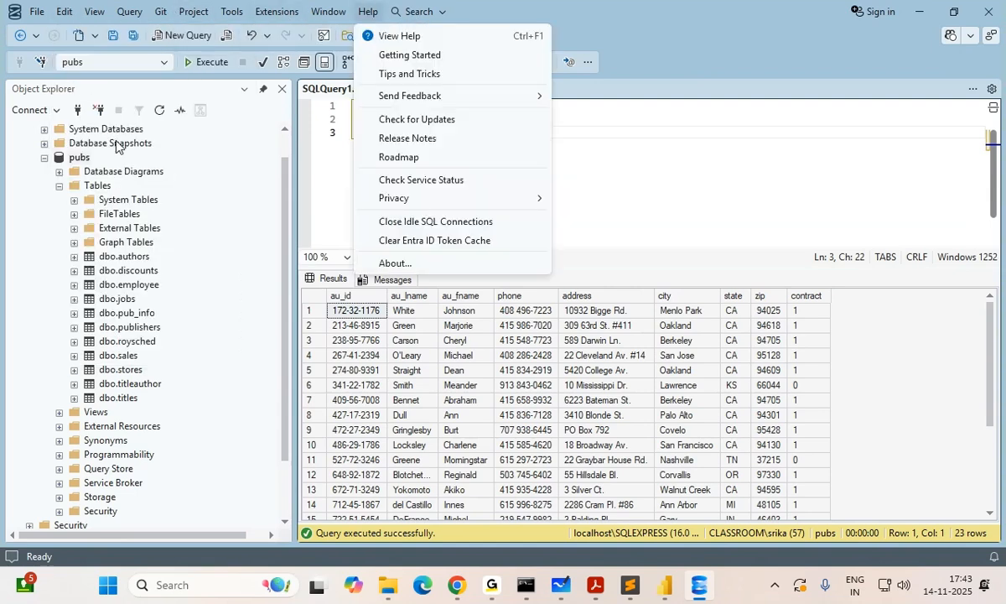
click(35, 113)
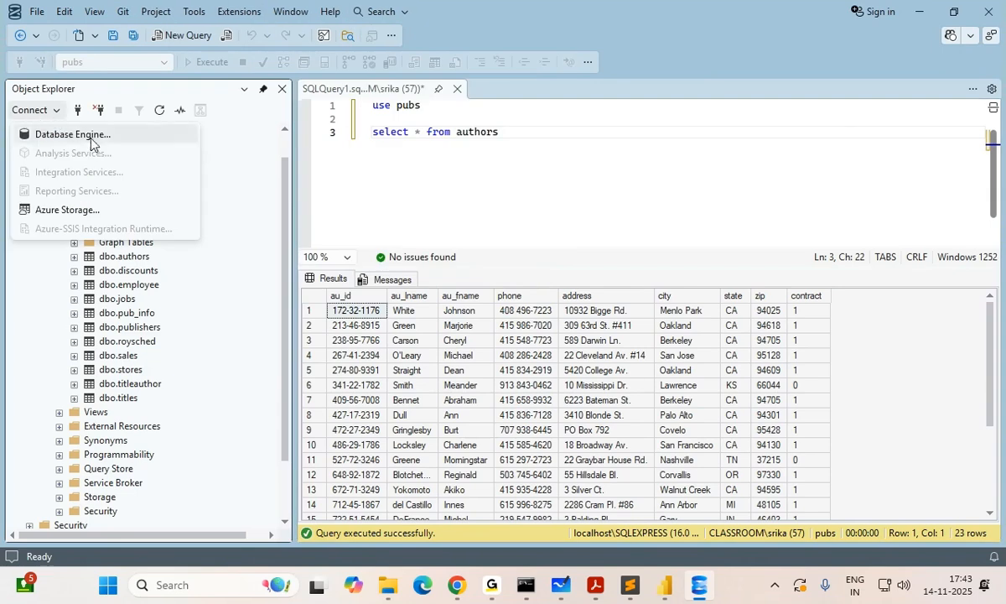
click(56, 113)
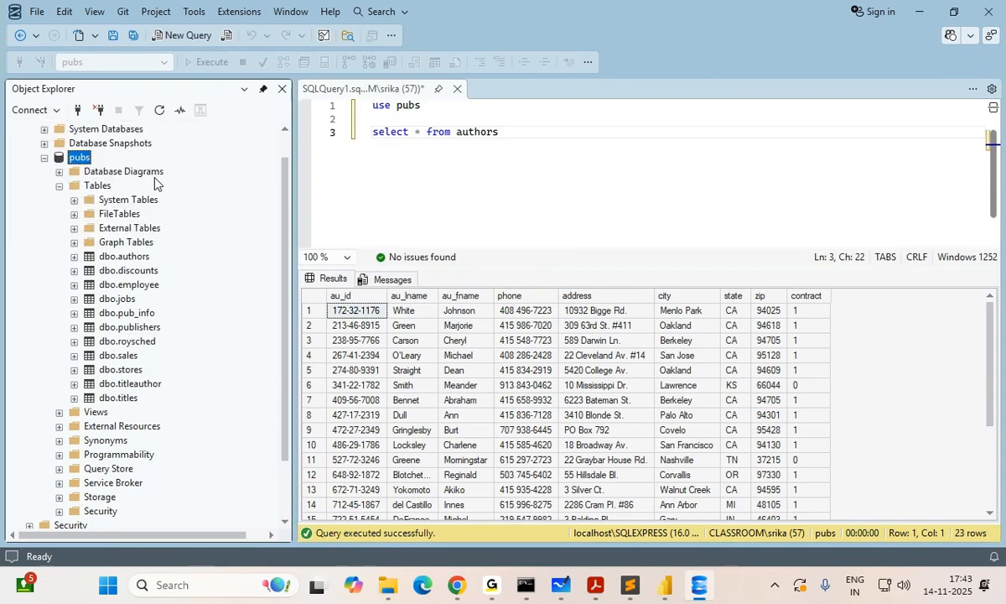
- Collapse the pubs database and narrow the Object Explorer to give the query editor more room
scroll(136, 130, up, 1)
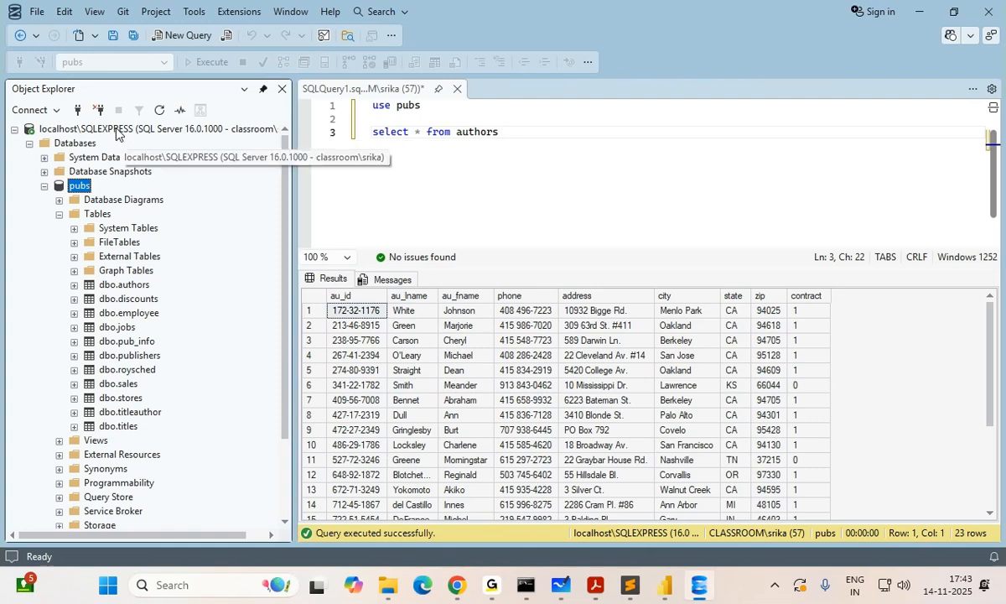
click(44, 186)
click(520, 164)
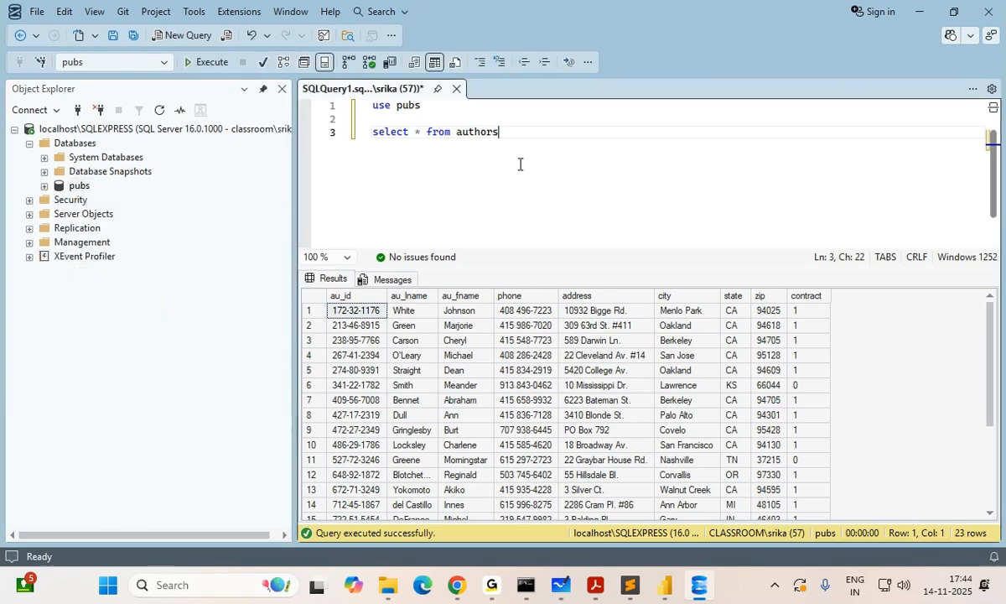
drag(291, 201, 211, 200)
drag(362, 193, 368, 196)
drag(463, 135, 248, 108)
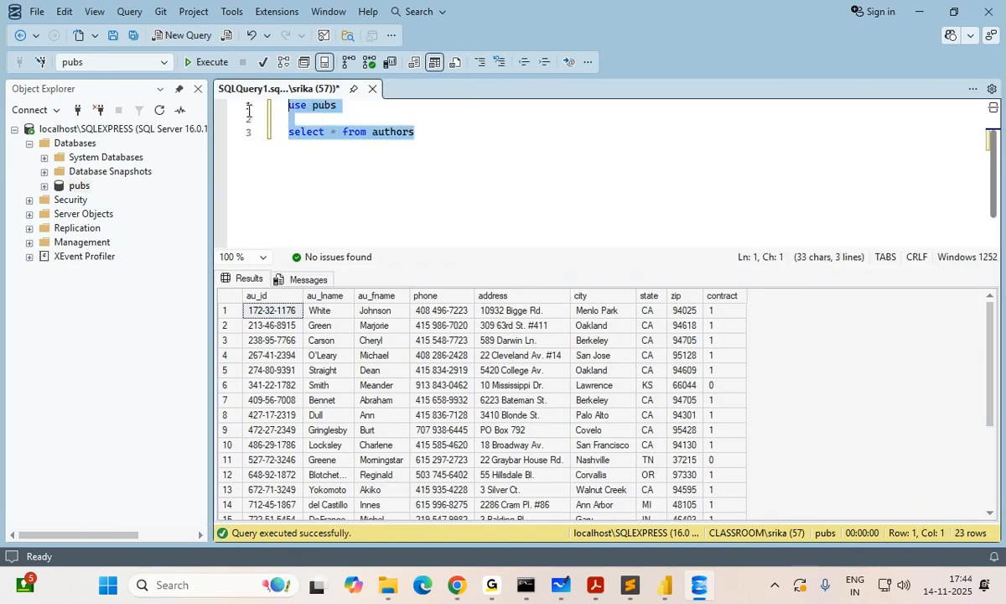
click(497, 164)
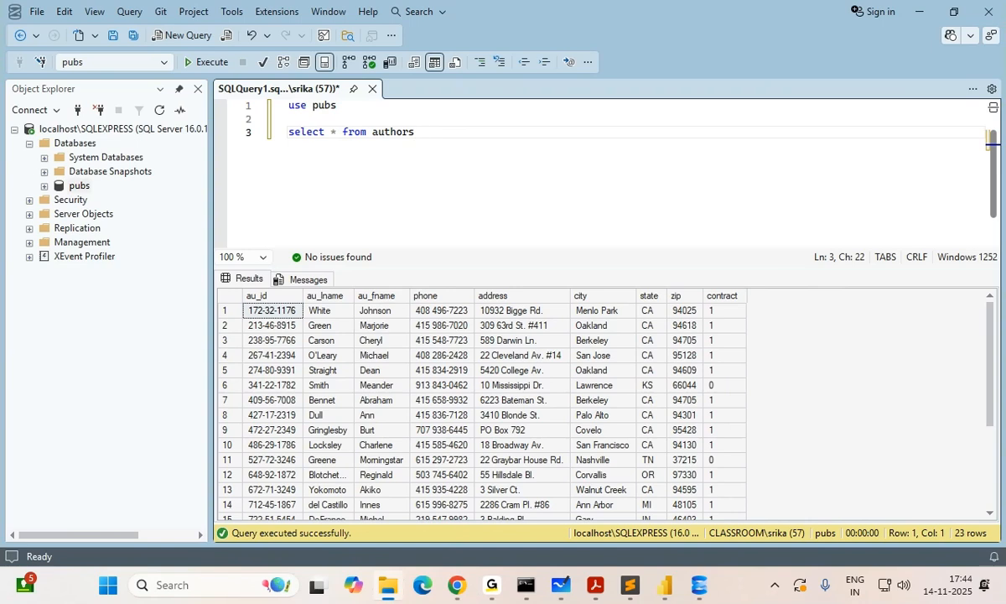
- Switch to File Explorer, browse to classroom\nov10\datasets on Local Disk (C:) and locate the instpubs.sql script
drag(1005, 58, 601, 41)
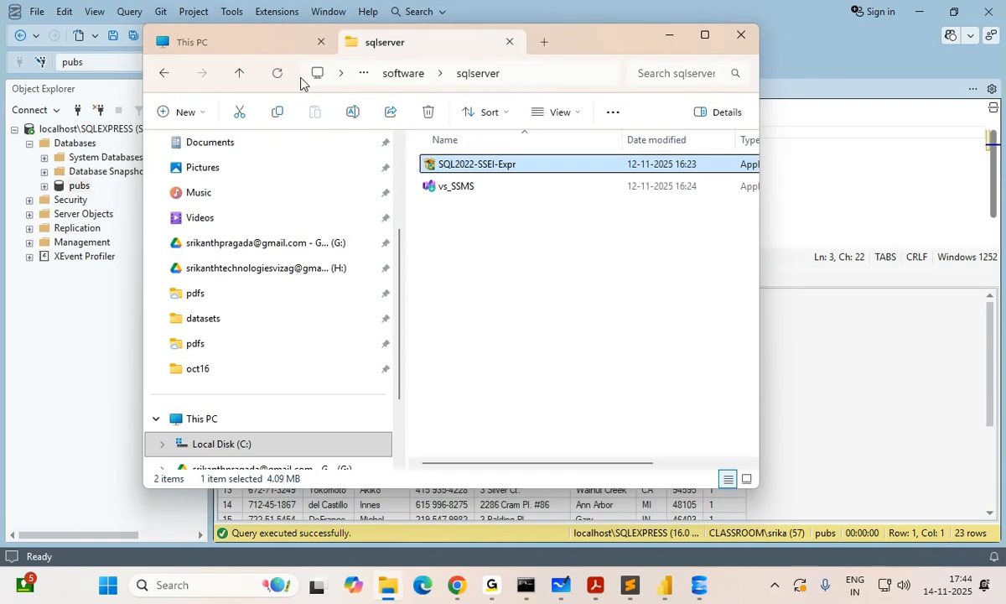
scroll(268, 344, down, 2)
click(252, 343)
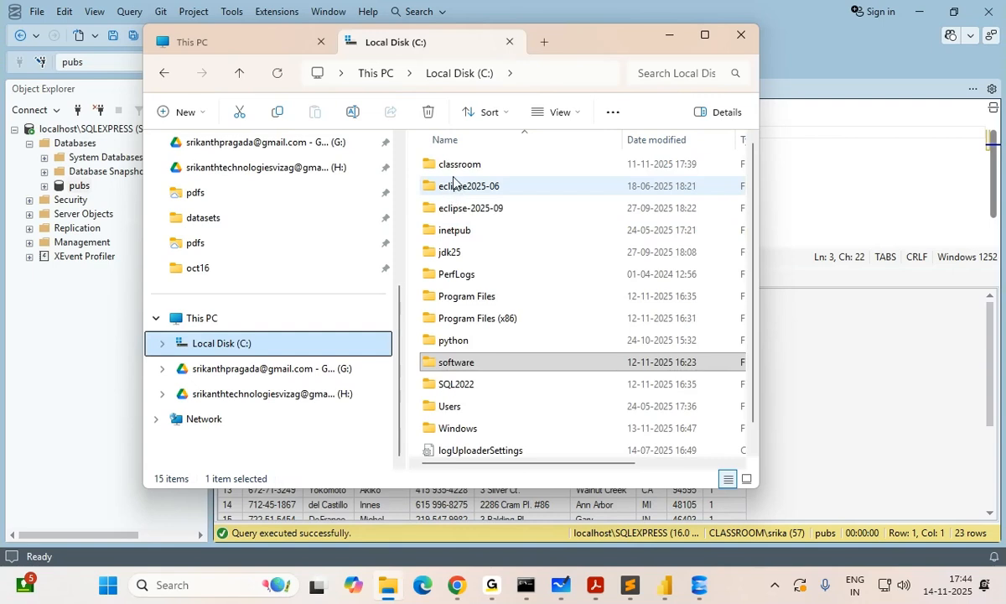
double_click(457, 164)
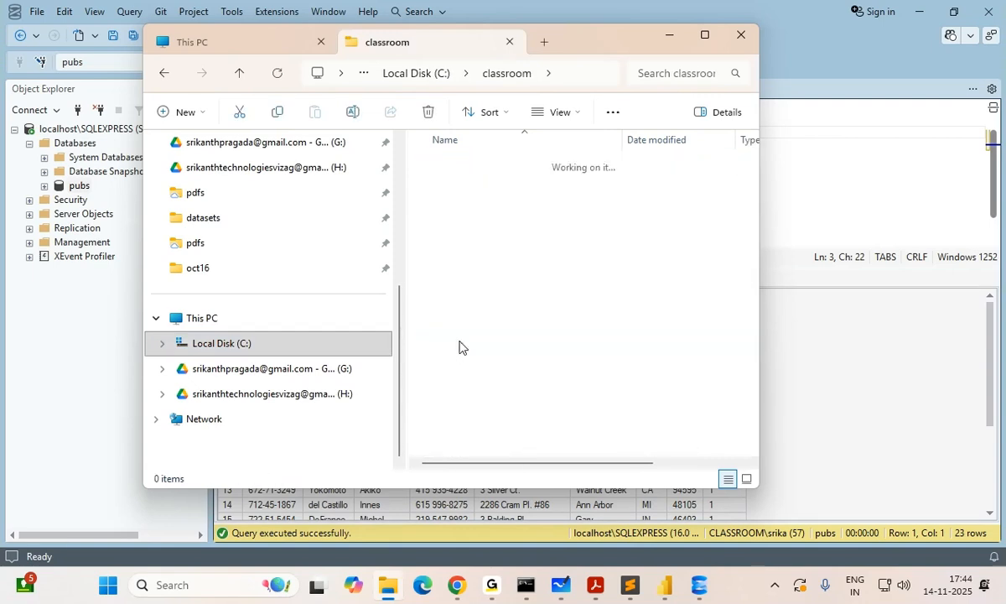
double_click(468, 165)
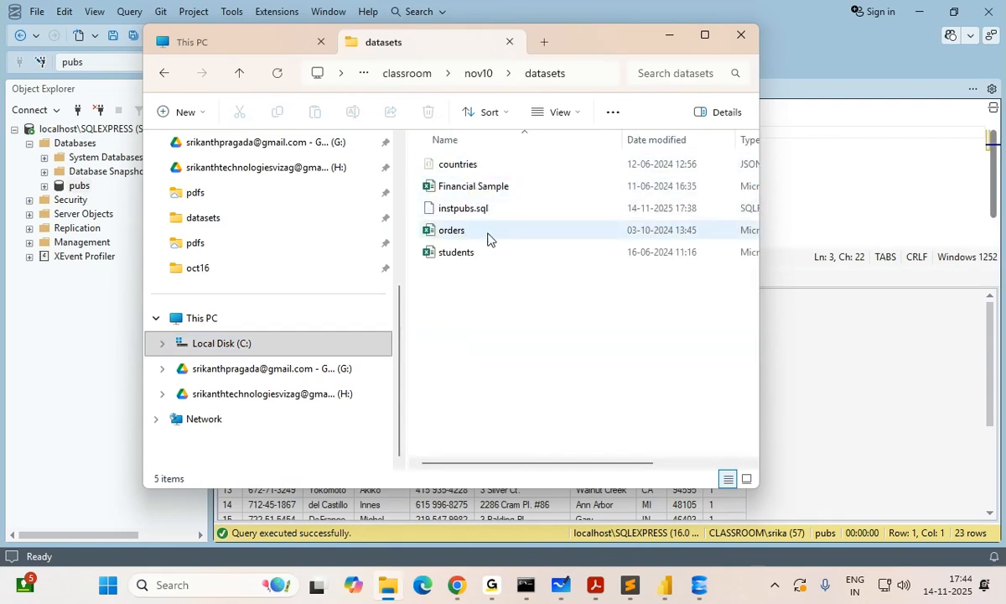
key(ctrl+1)
click(510, 212)
drag(313, 176, 505, 225)
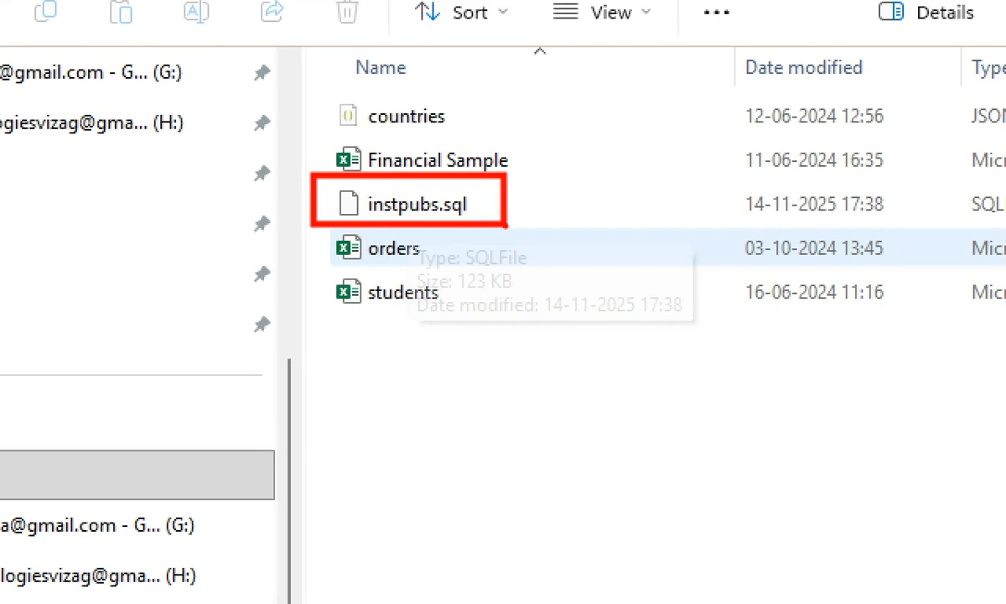
key(Escape)
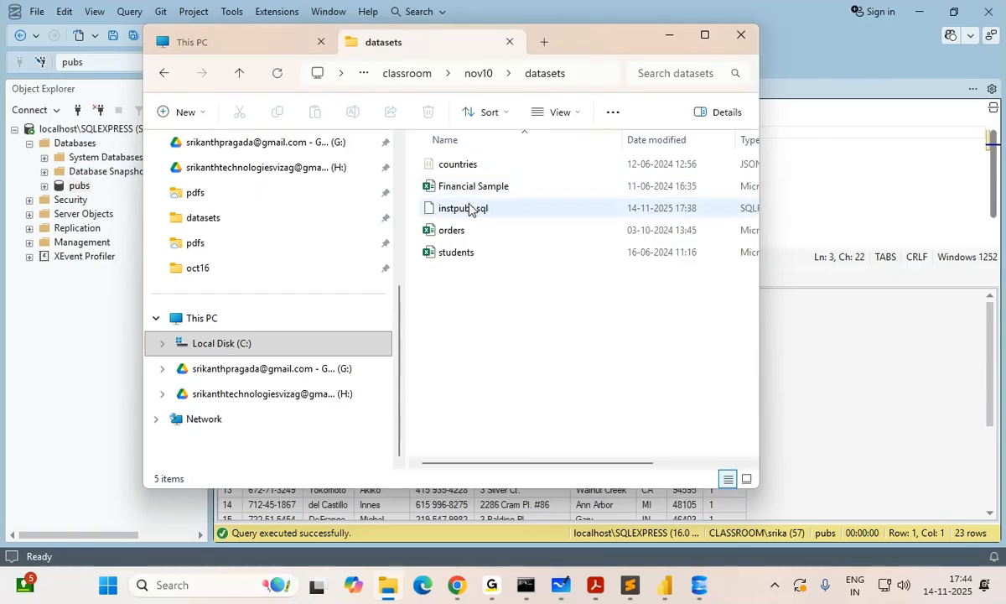
- Check the options for opening instpubs.sql with another program, and return to SQL Server Management Studio
click(464, 208)
right_click(464, 209)
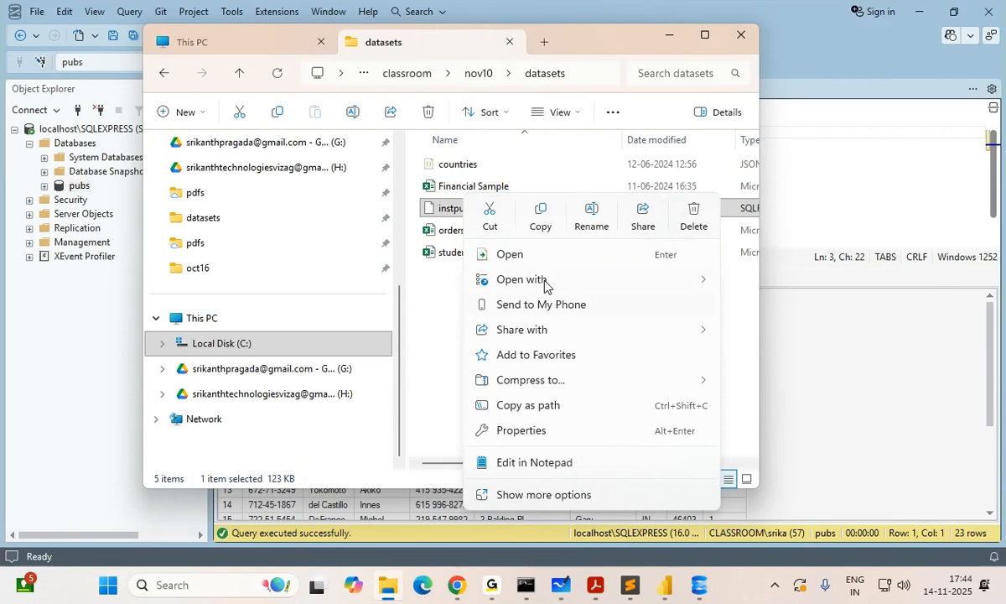
mouse_move(543, 282)
click(762, 94)
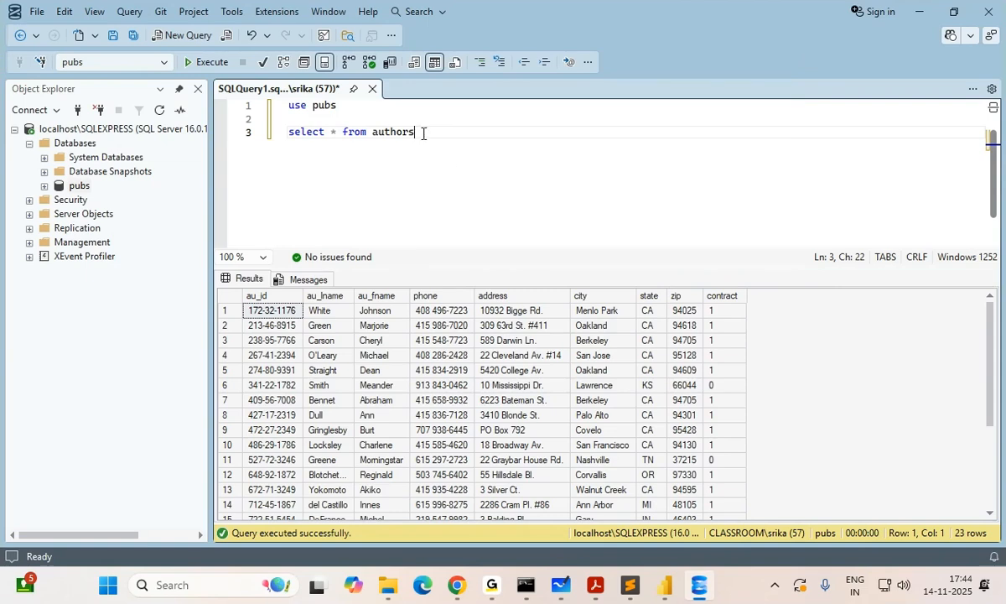
- Close the current query without saving it and open a new blank query
drag(417, 132, 218, 105)
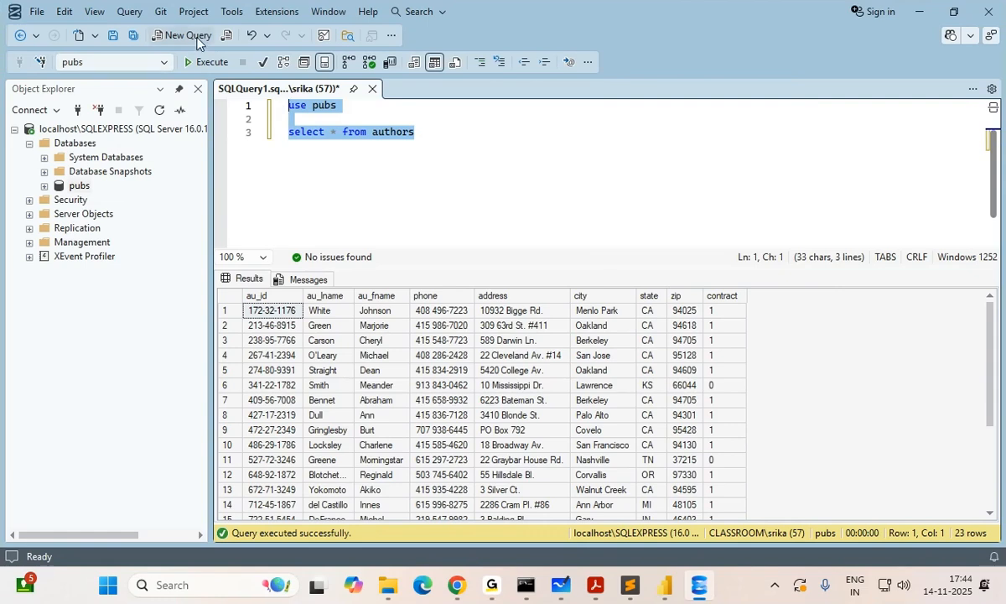
click(372, 89)
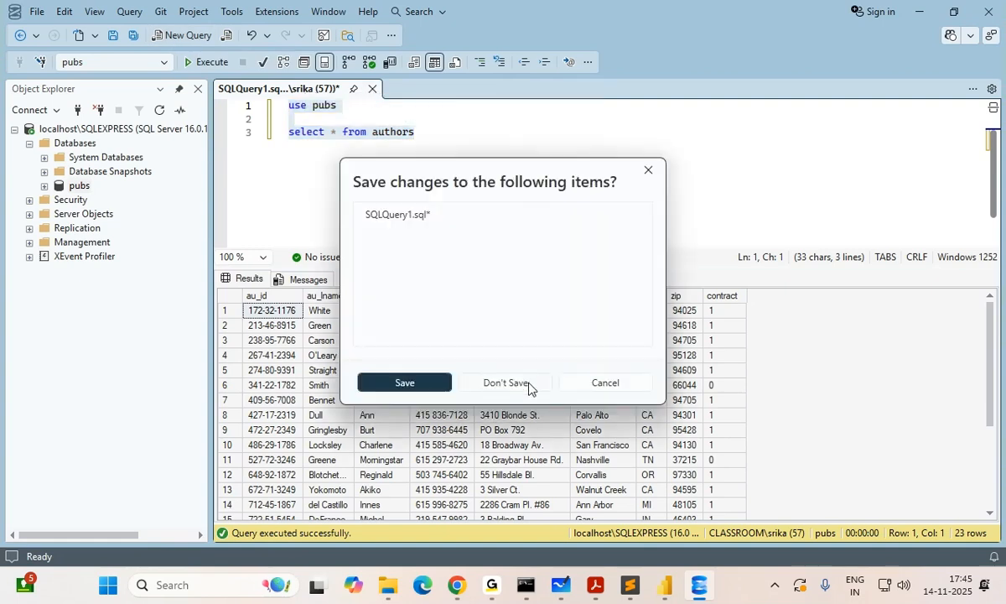
click(529, 383)
click(186, 35)
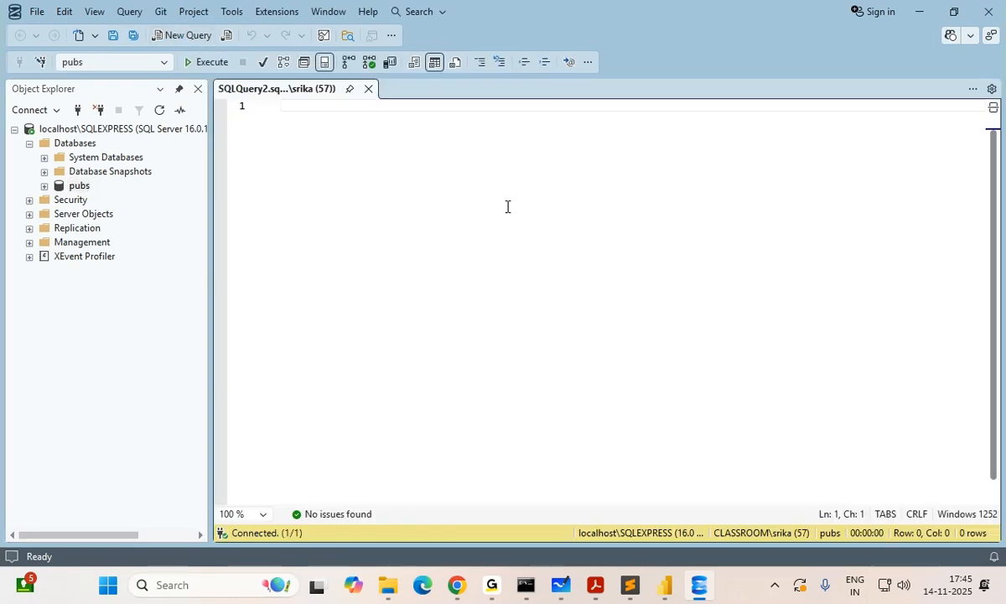
text(https://github.com/microsoft/sql-server-samples/blob/master/samples/databases/northwind-pubs/instpubs.sql)
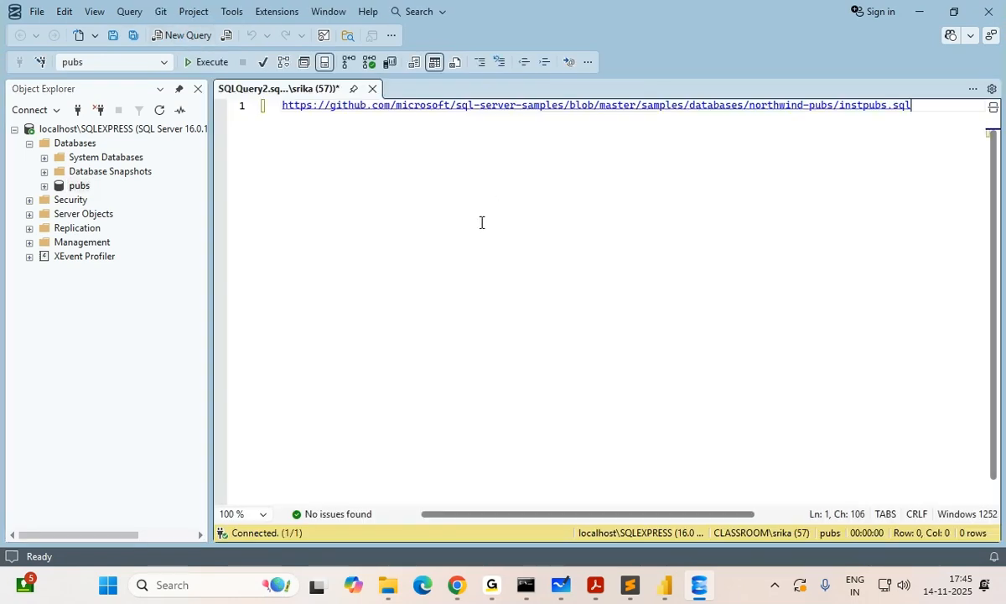
key(ctrl+a)
key(Delete)
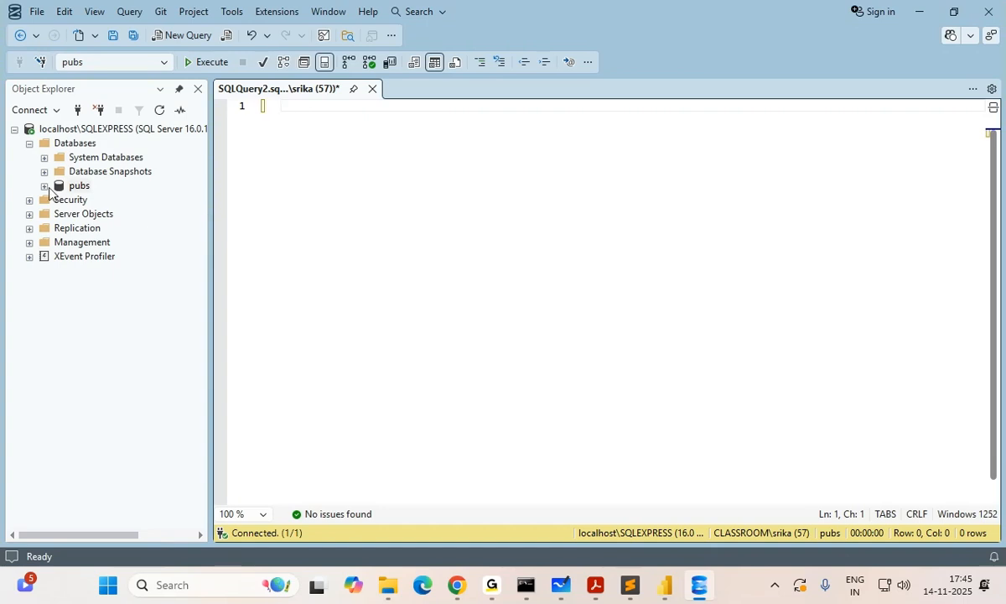
- Switch to Power BI Desktop and create a new blank report
click(918, 11)
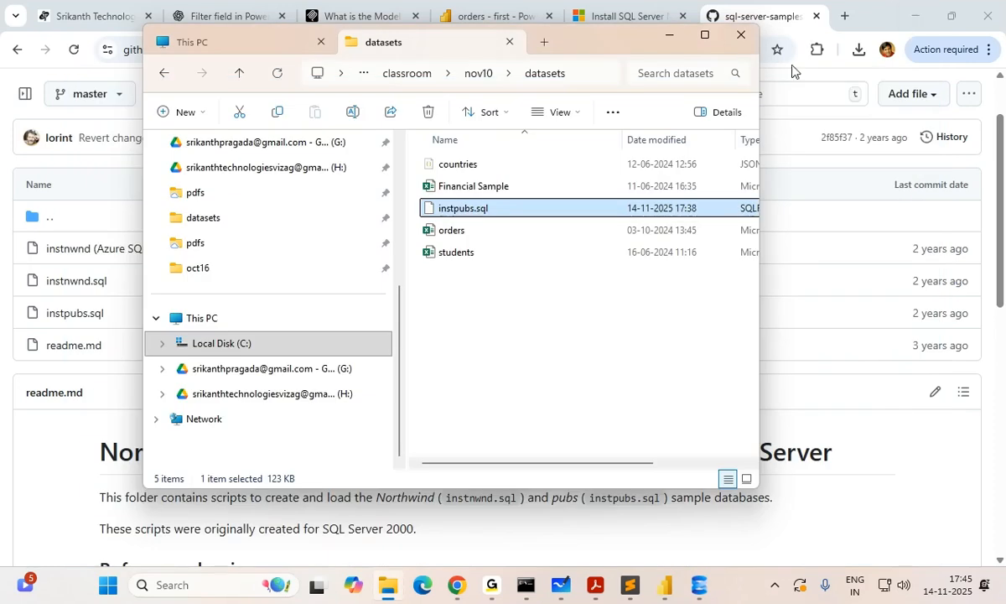
click(683, 38)
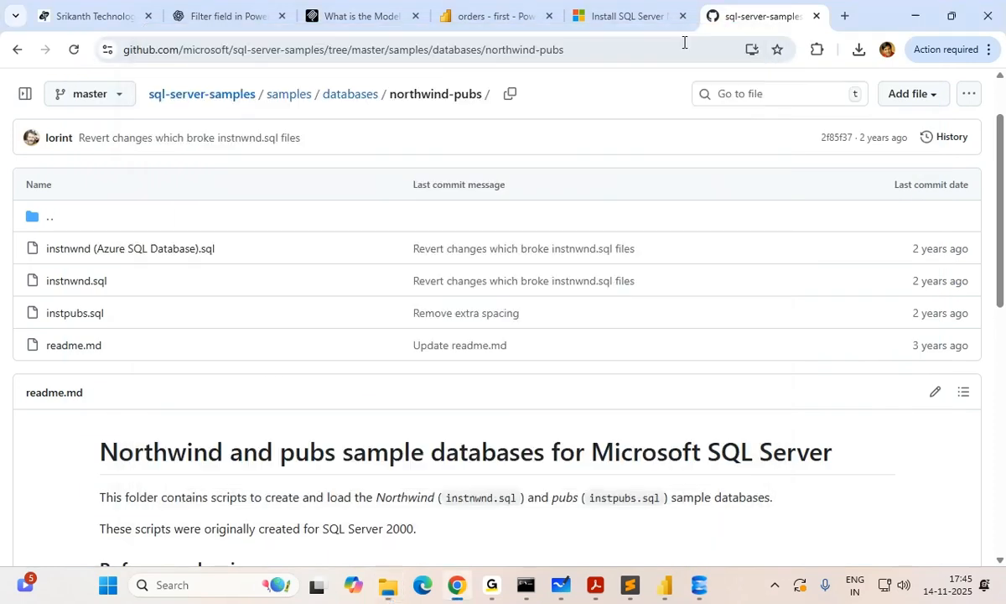
click(665, 591)
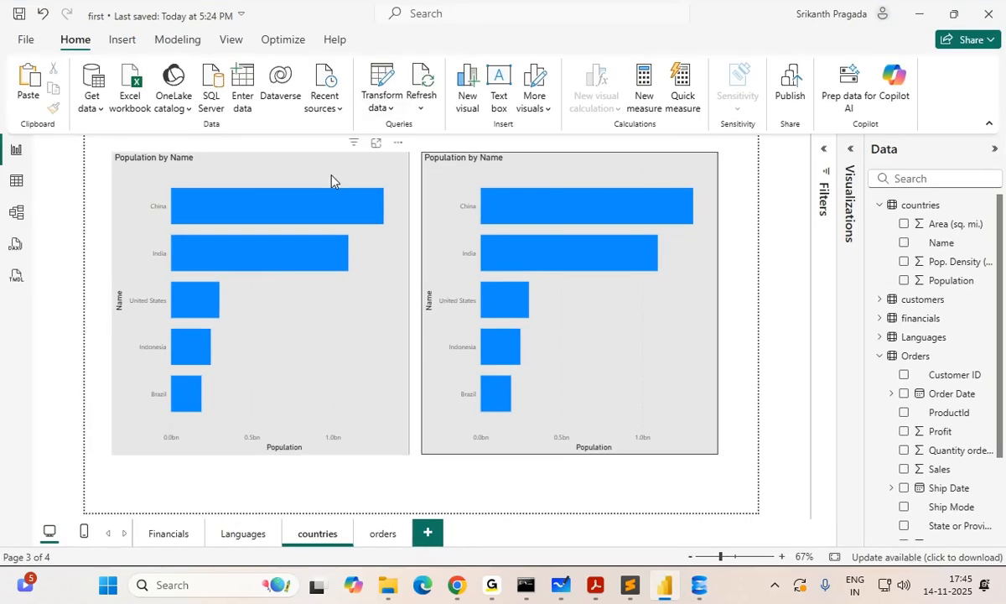
click(25, 42)
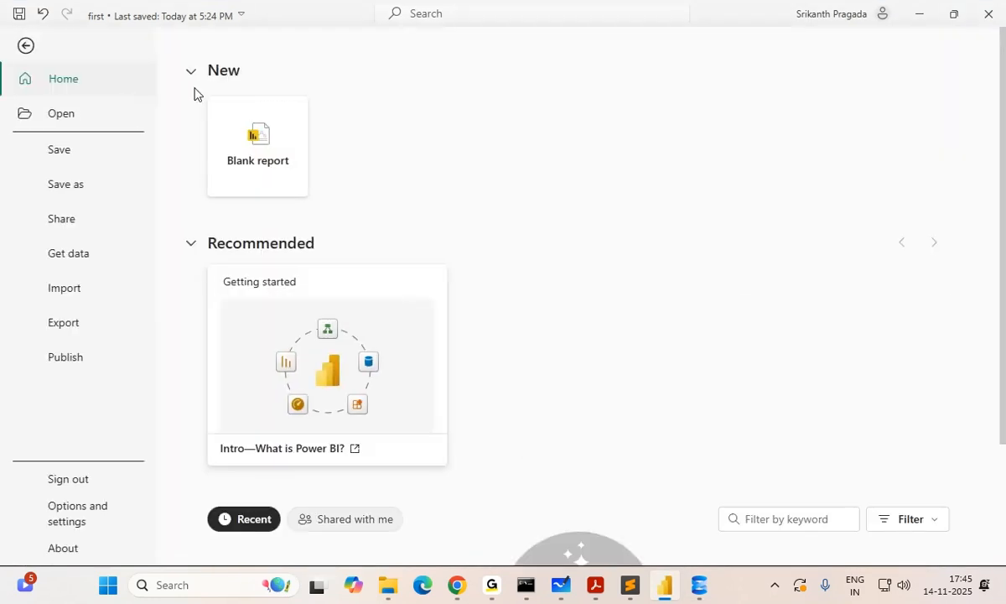
click(281, 171)
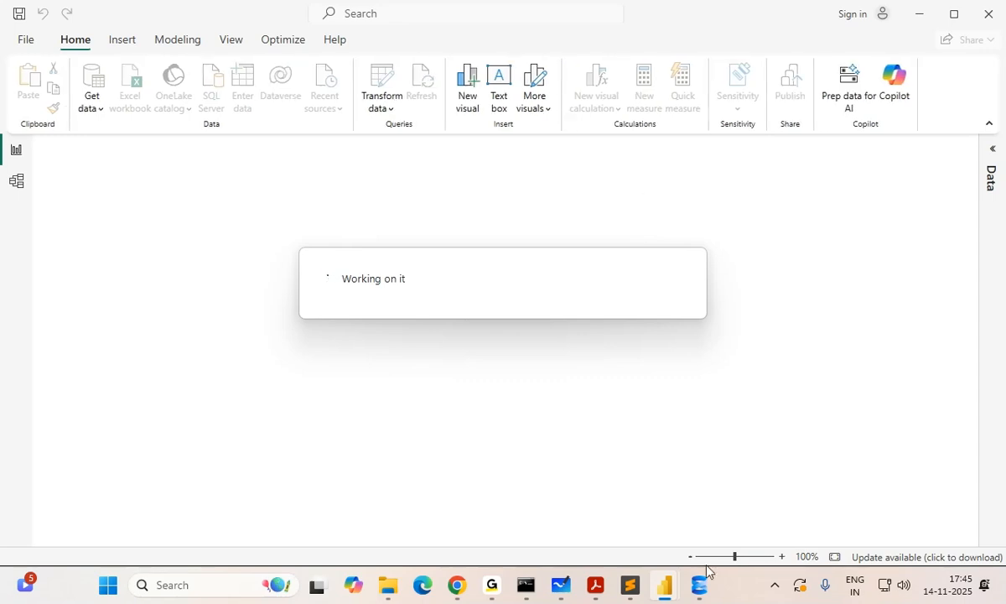
- Return to the report named first and close it, saving its changes
mouse_move(666, 597)
click(483, 484)
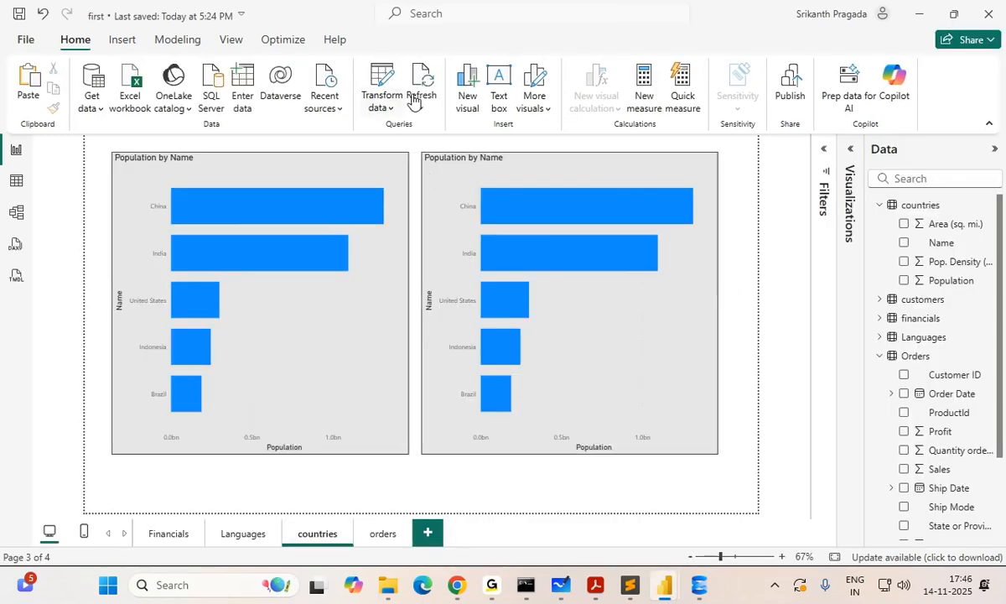
click(990, 14)
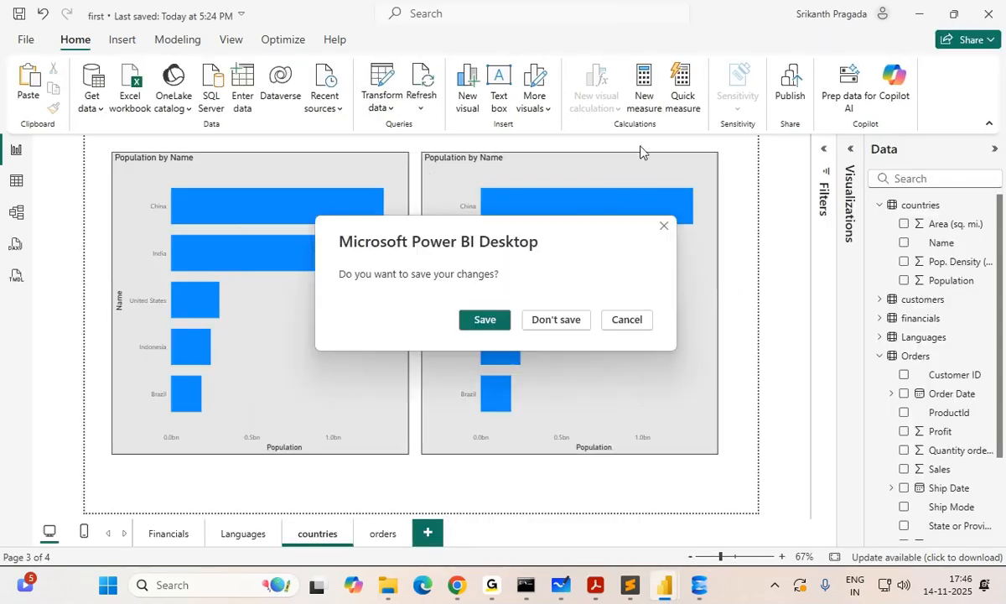
click(483, 319)
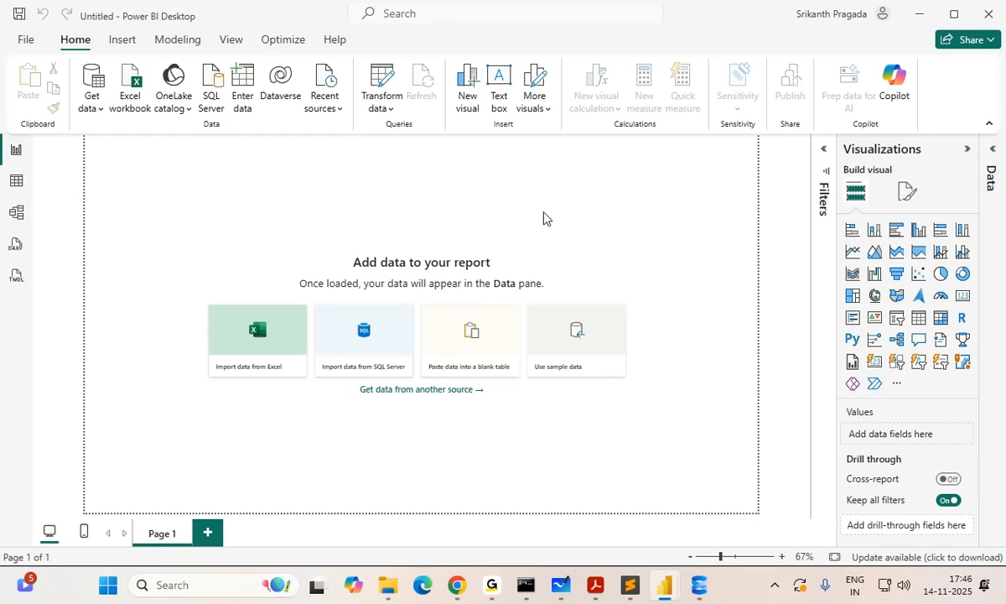
- Save the new blank report as database in C:\classroom\nov10
key(ctrl+s)
text(da)
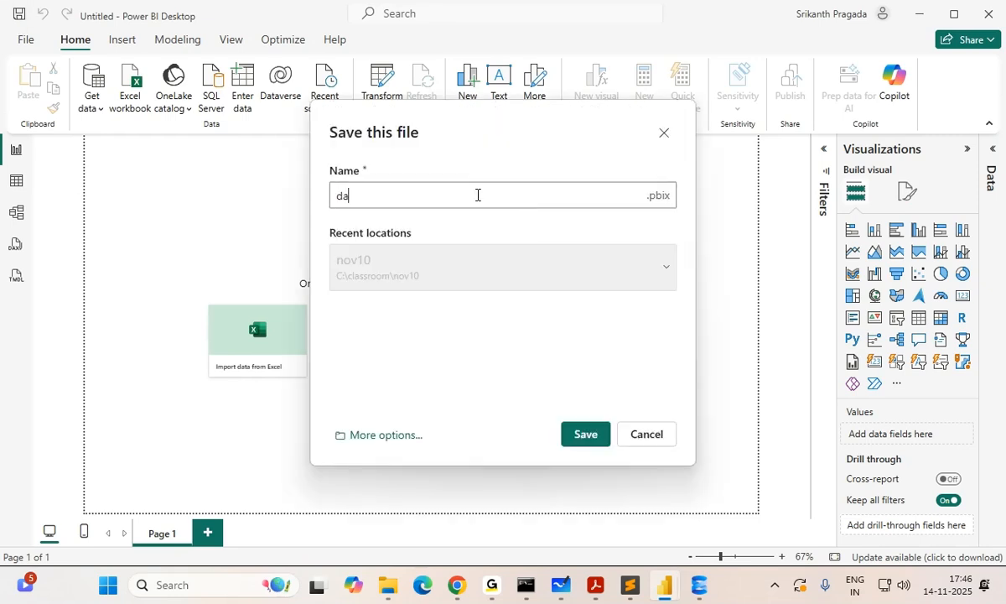
text(tabase)
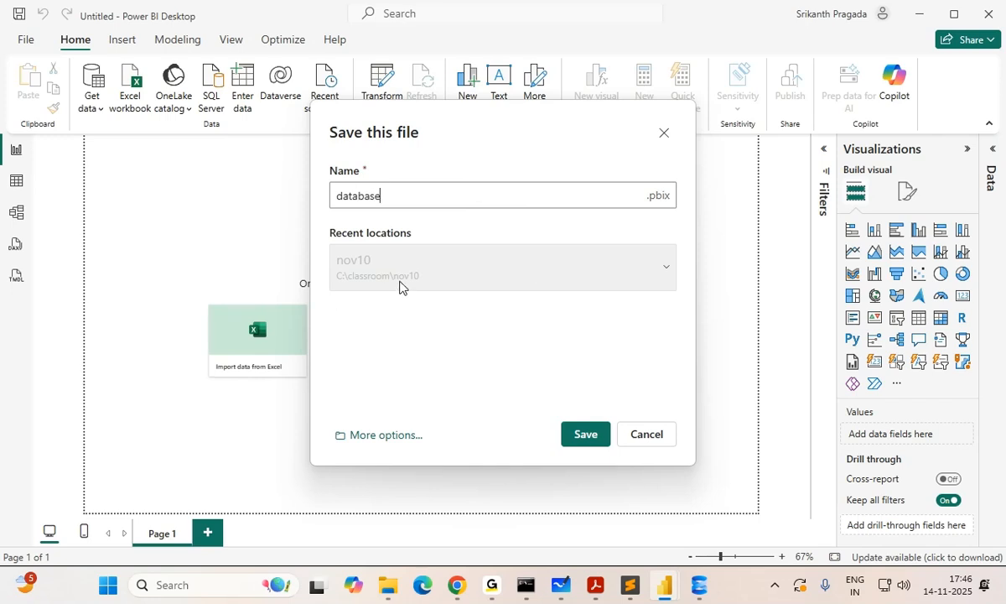
click(589, 439)
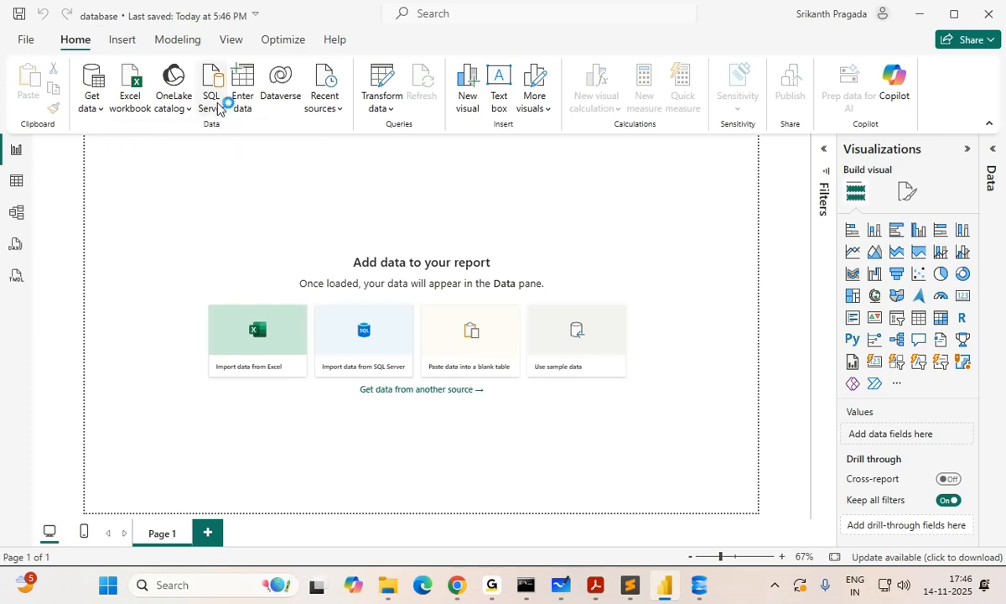
- Set up a SQL Server import from server localhost\sqlexpress with the database pubs
click(216, 105)
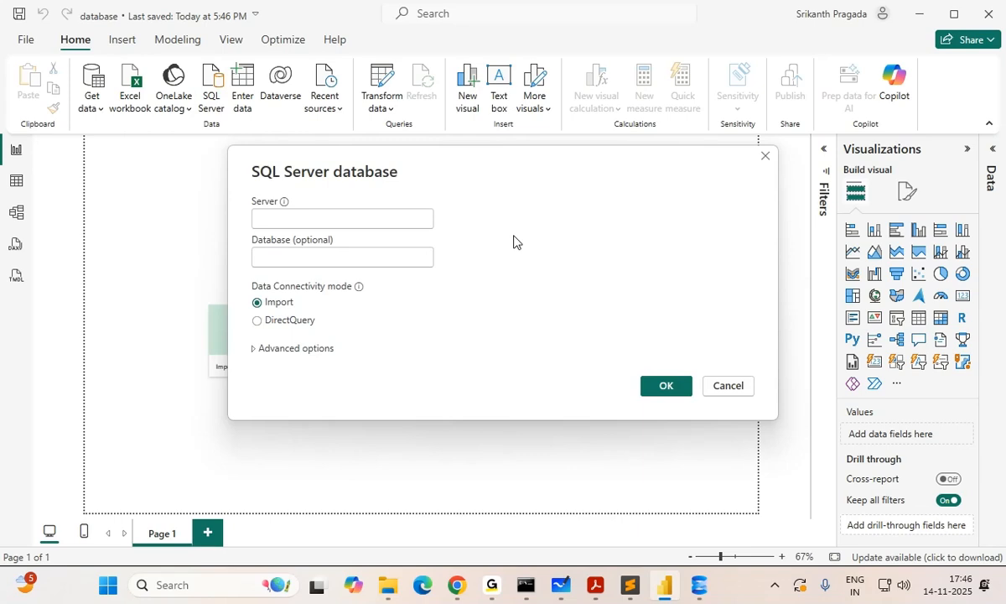
text(localhost\sqlexpress)
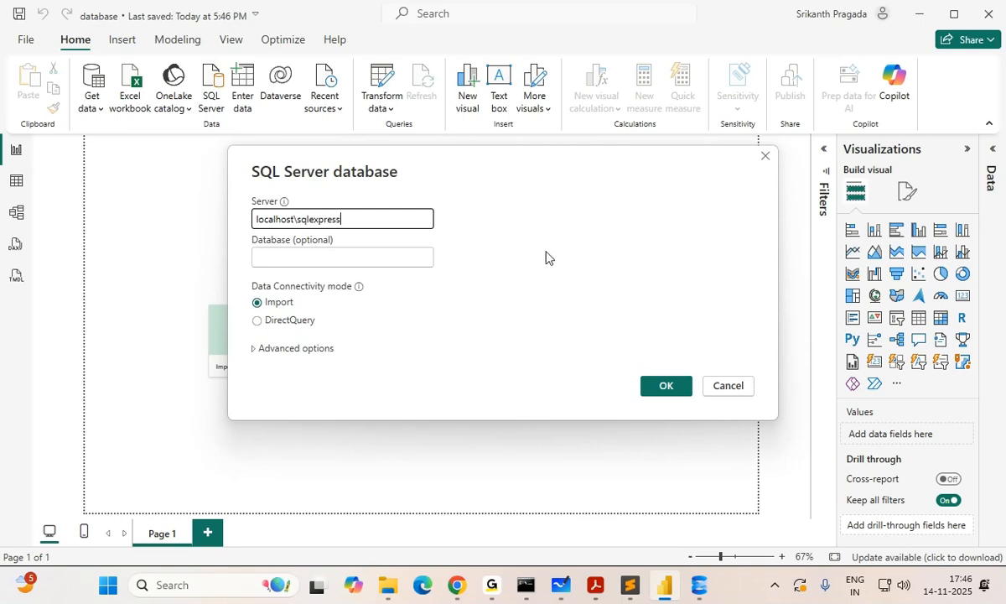
click(348, 257)
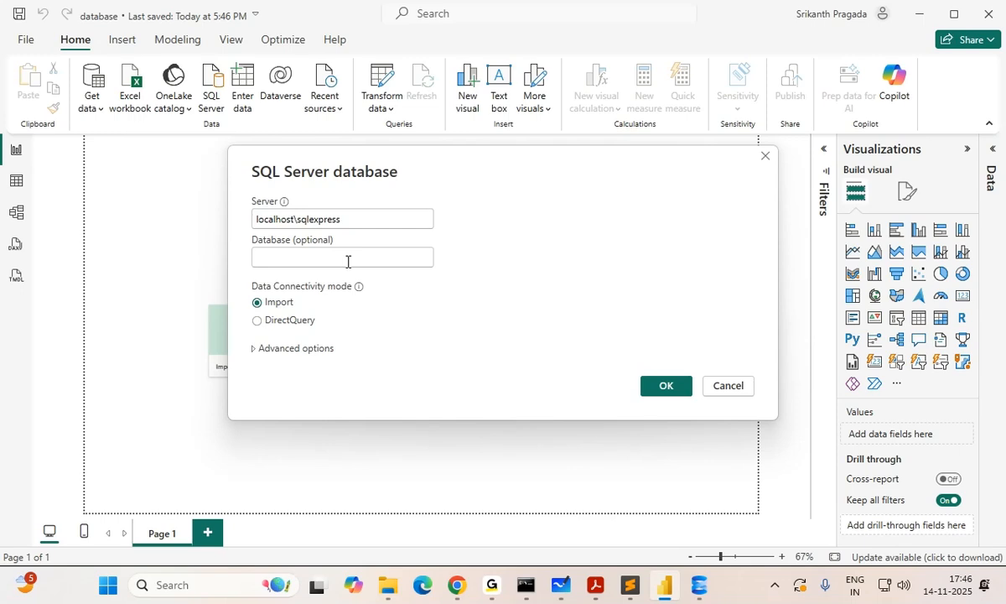
text(pubs)
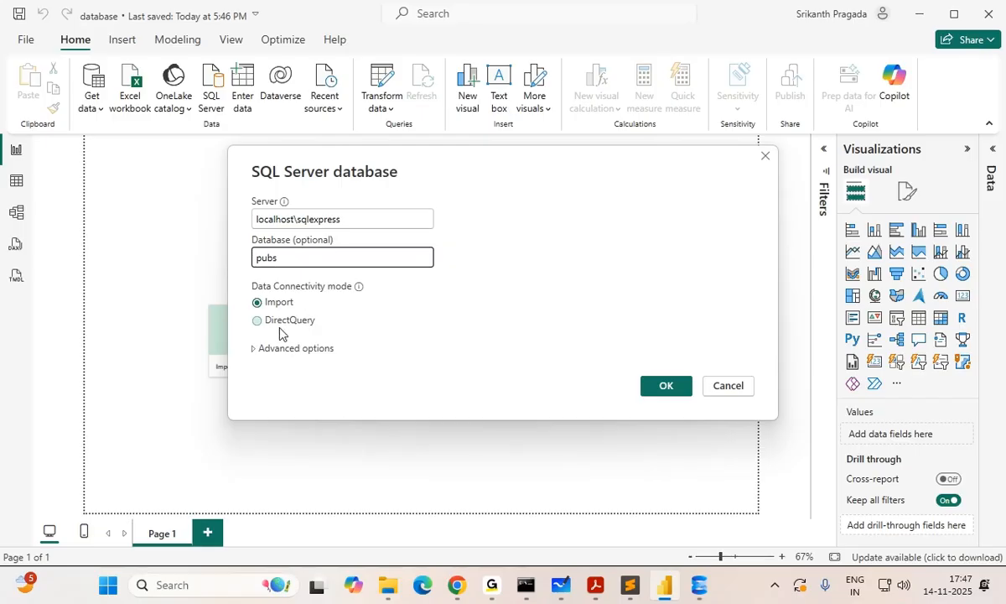
click(667, 386)
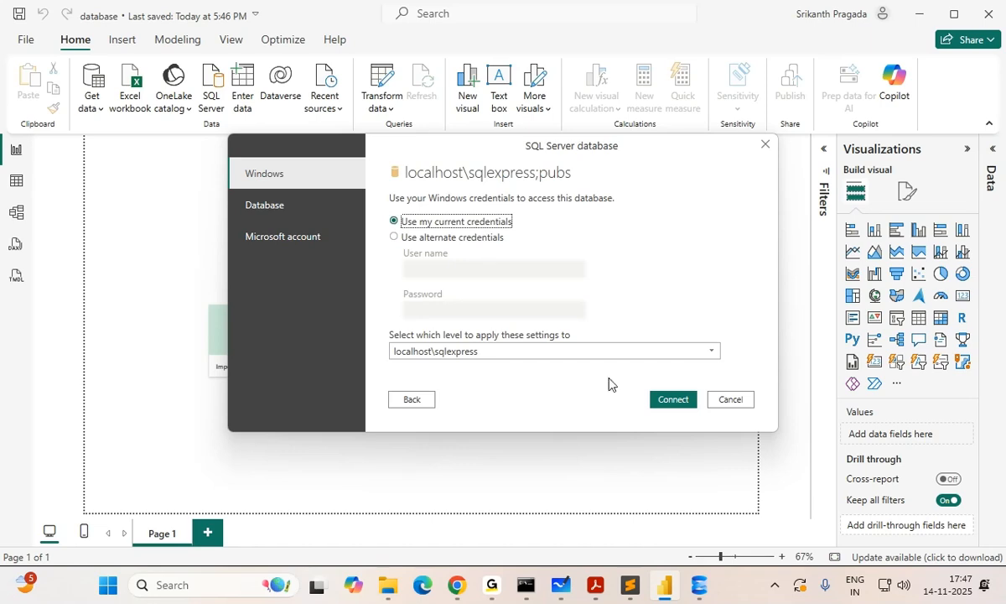
- Connect with the current Windows credentials applied to localhost\sqlexpress;pubs, and accept an unencrypted connection
click(527, 347)
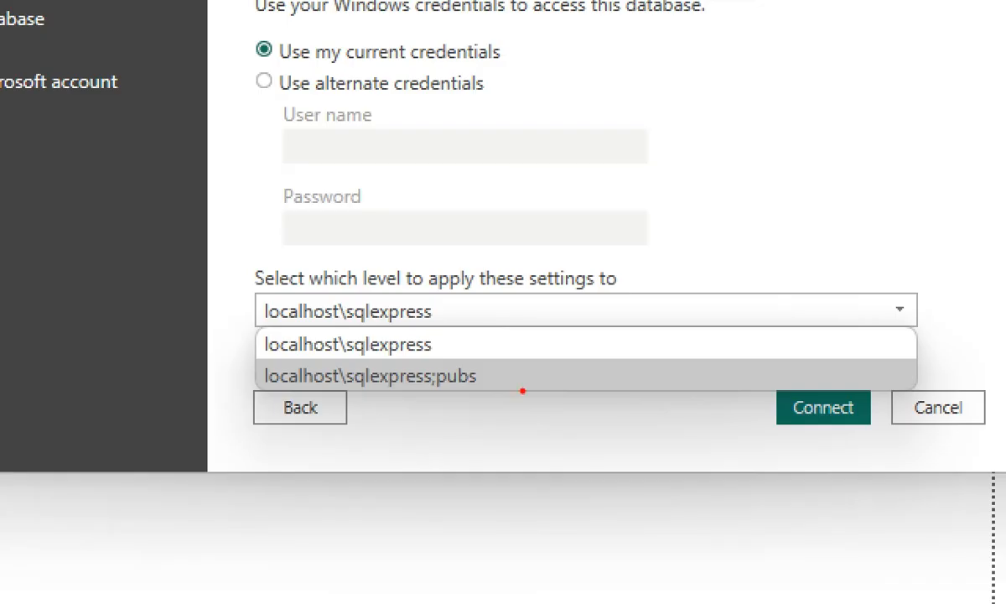
drag(252, 324, 510, 359)
mouse_move(212, 359)
mouse_down()
mouse_move(394, 404)
mouse_move(508, 397)
mouse_up()
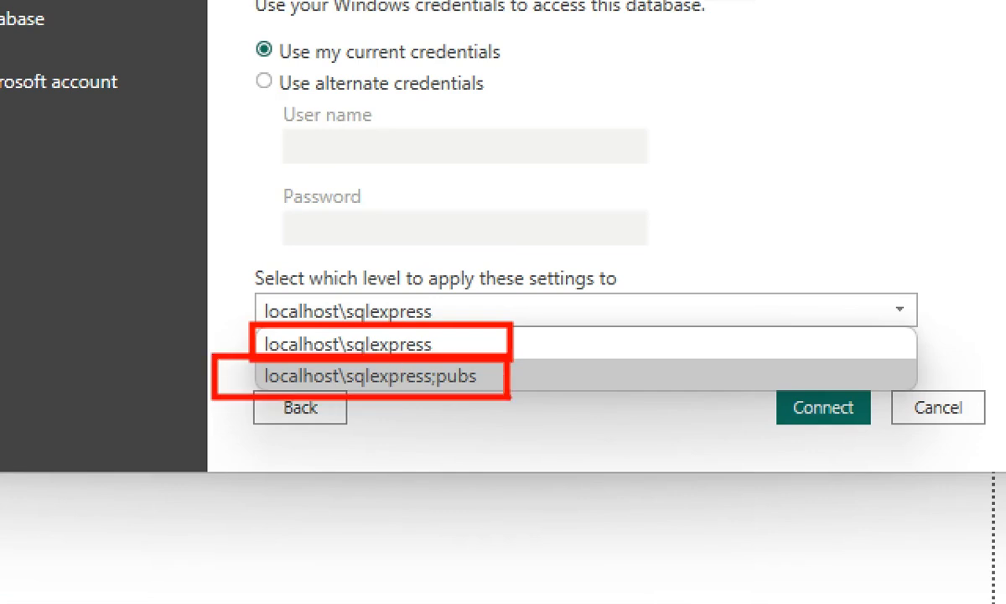
key(Escape)
click(450, 308)
click(425, 374)
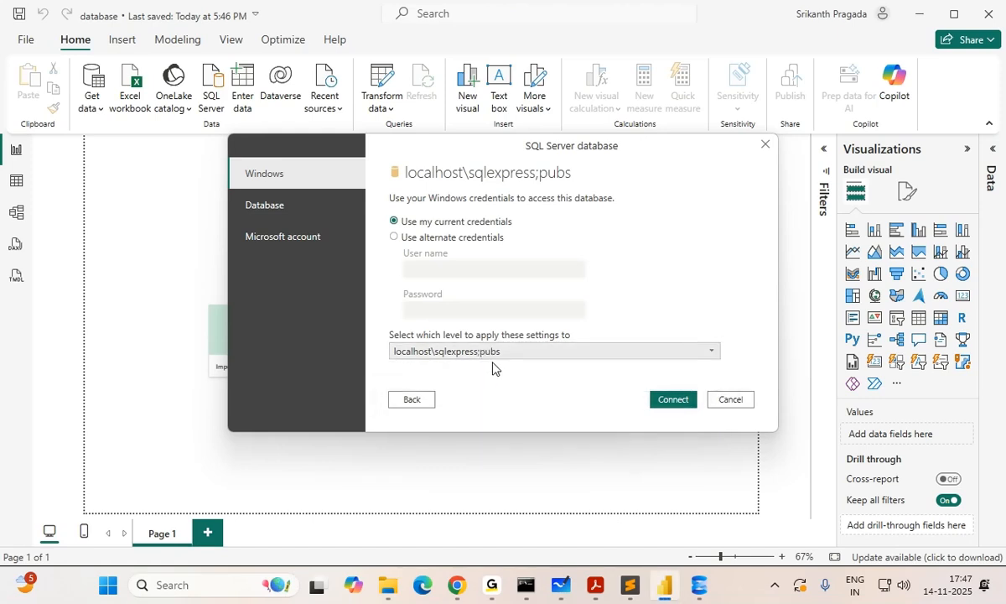
click(673, 400)
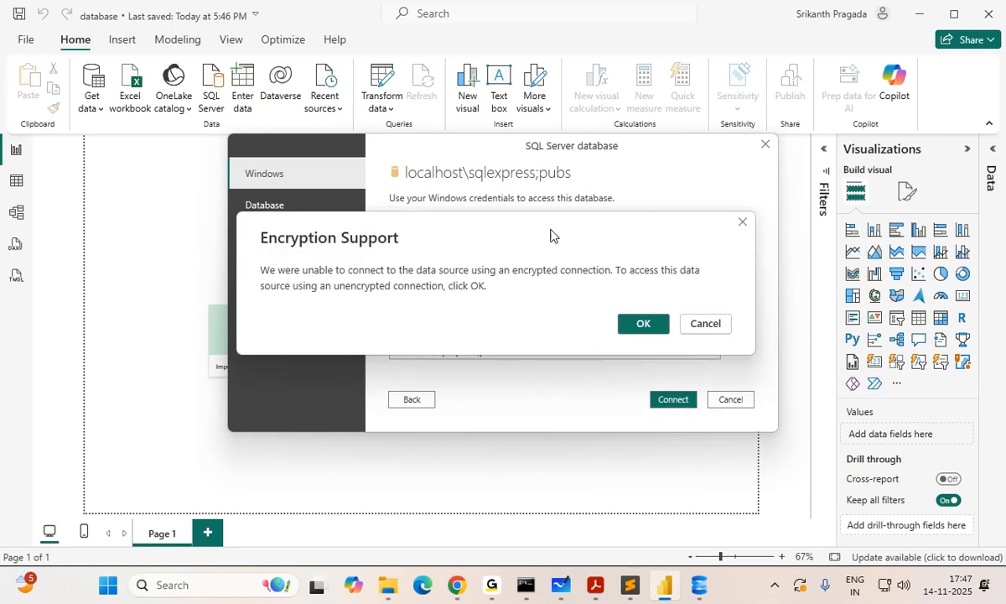
click(644, 324)
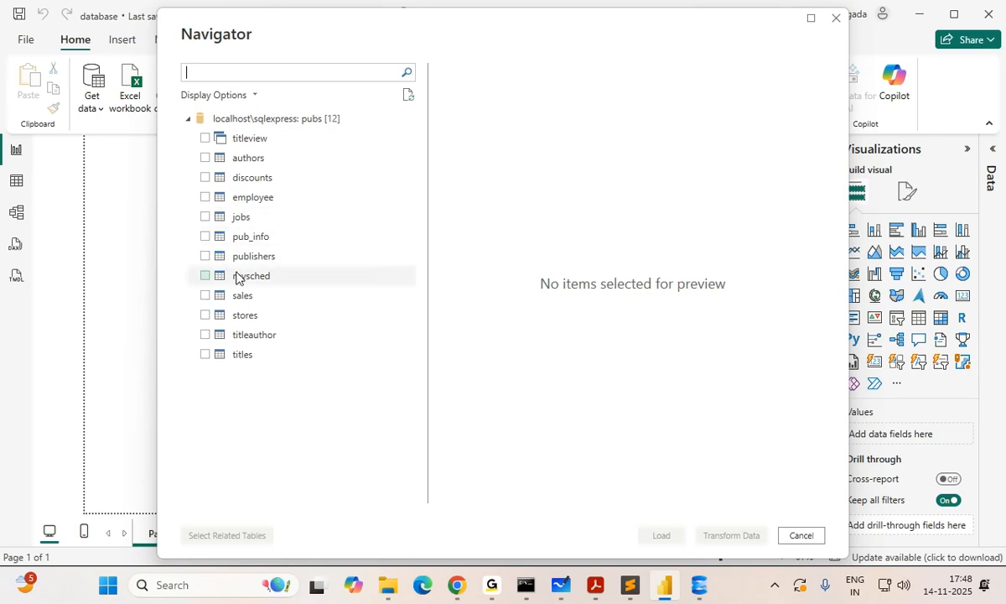
- Load the publishers, sales, titles, authors, titleauthor and stores tables from the pubs database
click(205, 256)
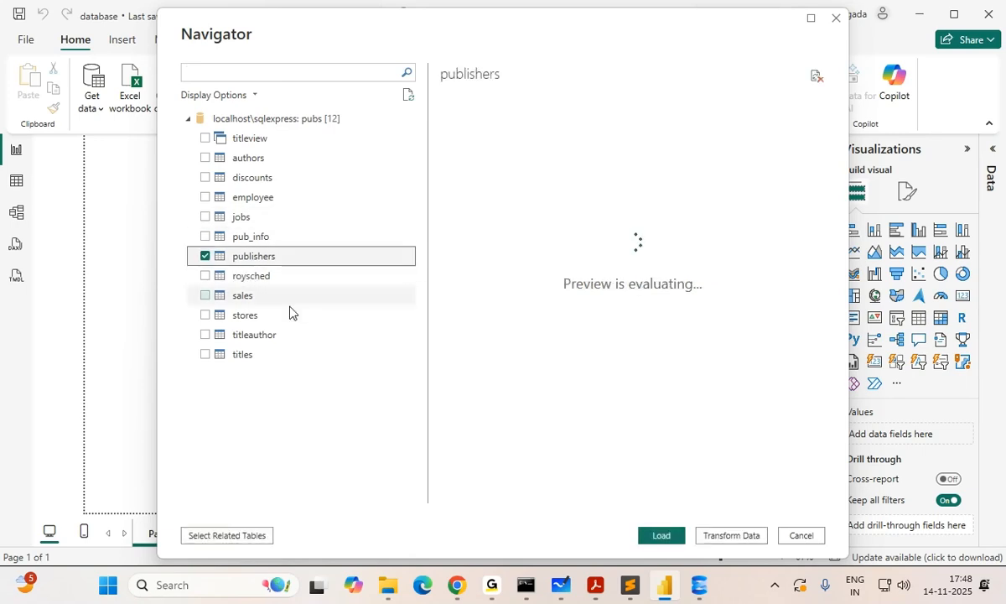
click(204, 295)
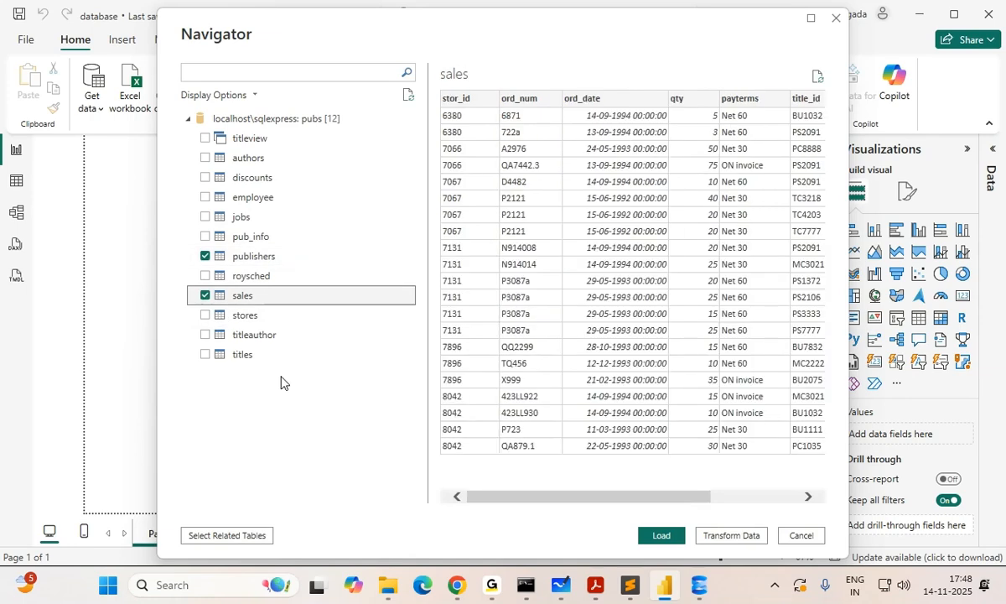
click(205, 355)
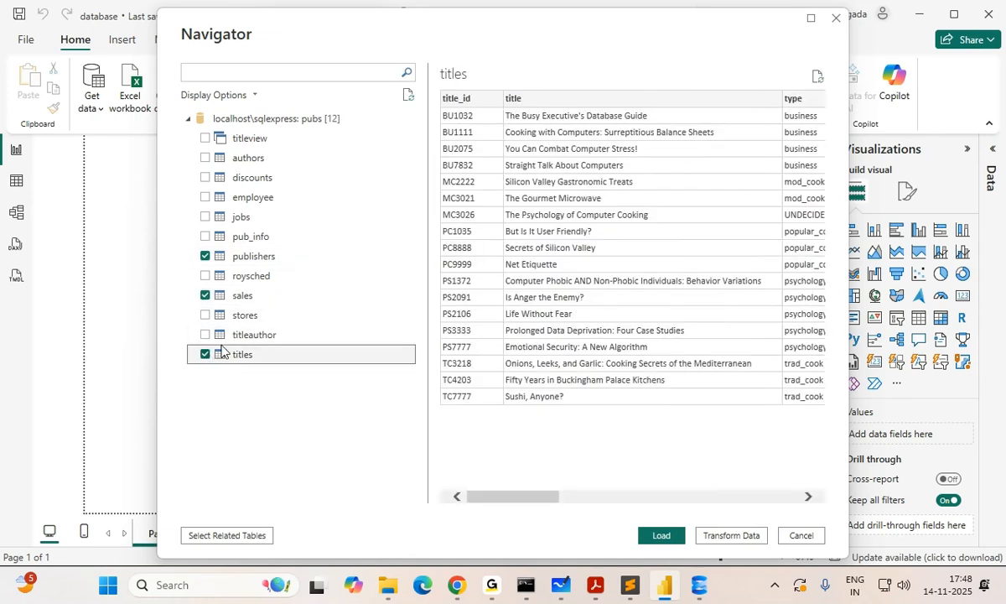
click(205, 159)
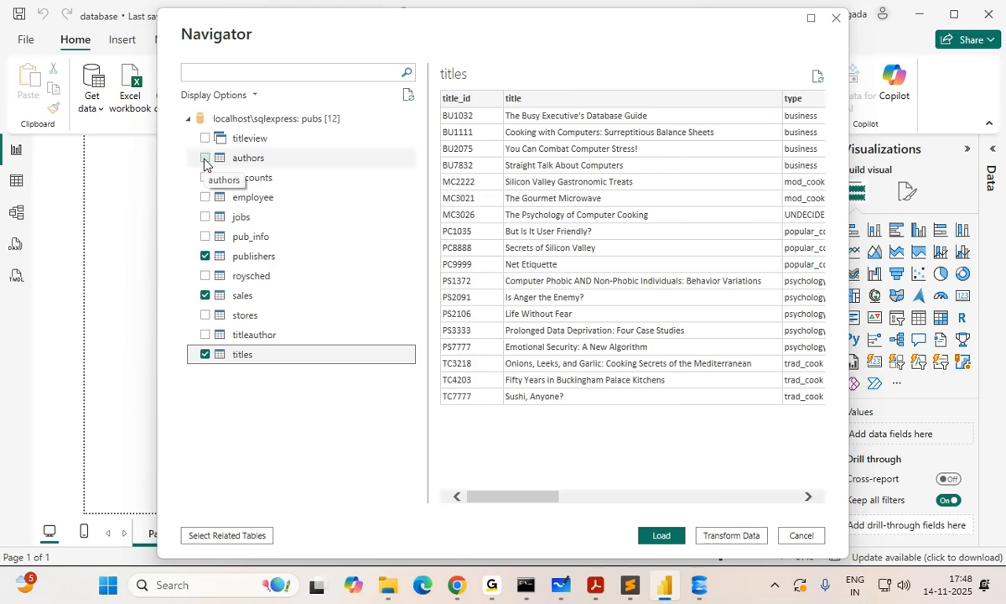
click(206, 335)
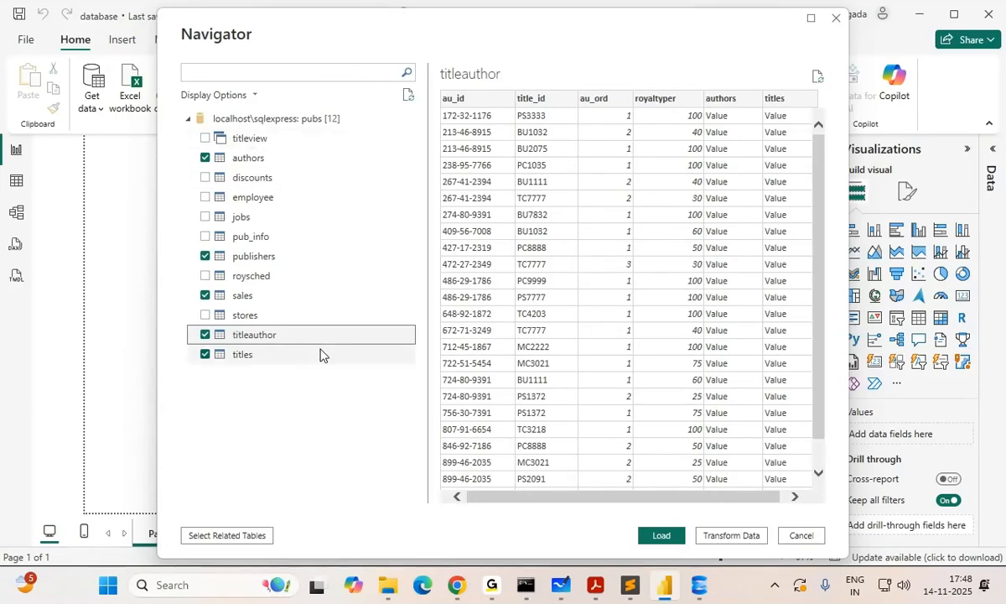
click(205, 316)
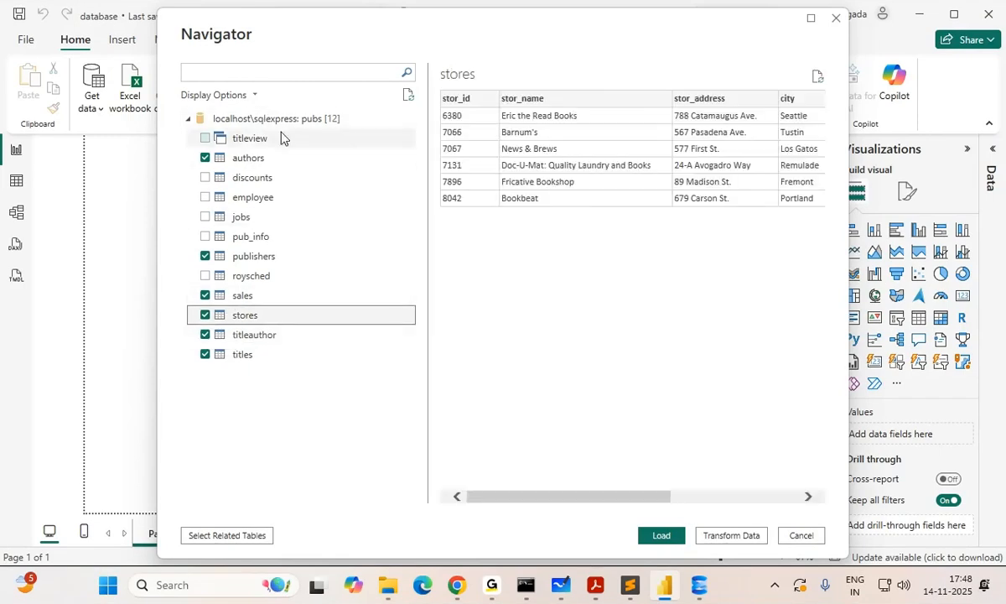
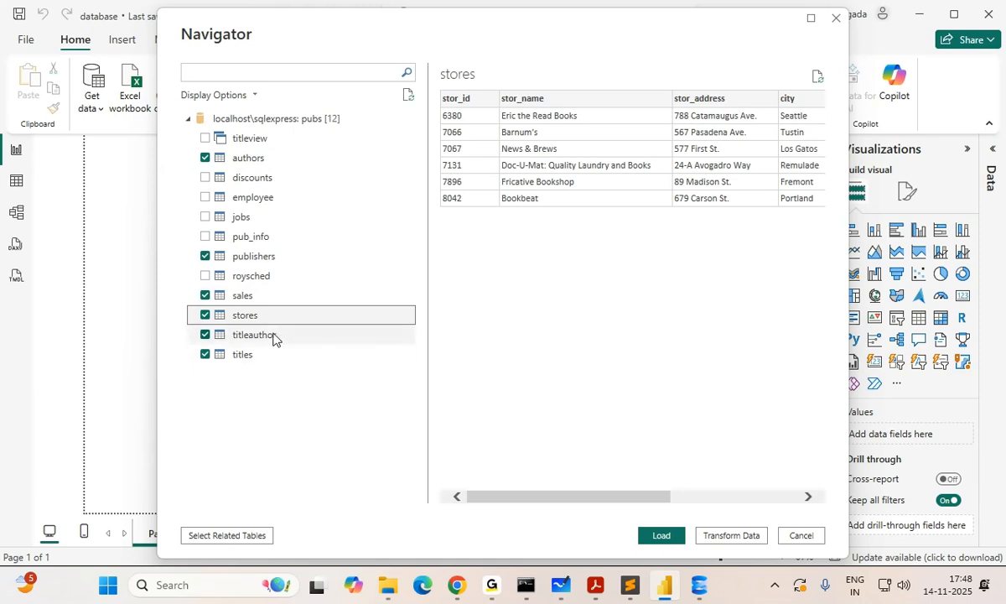
click(667, 540)
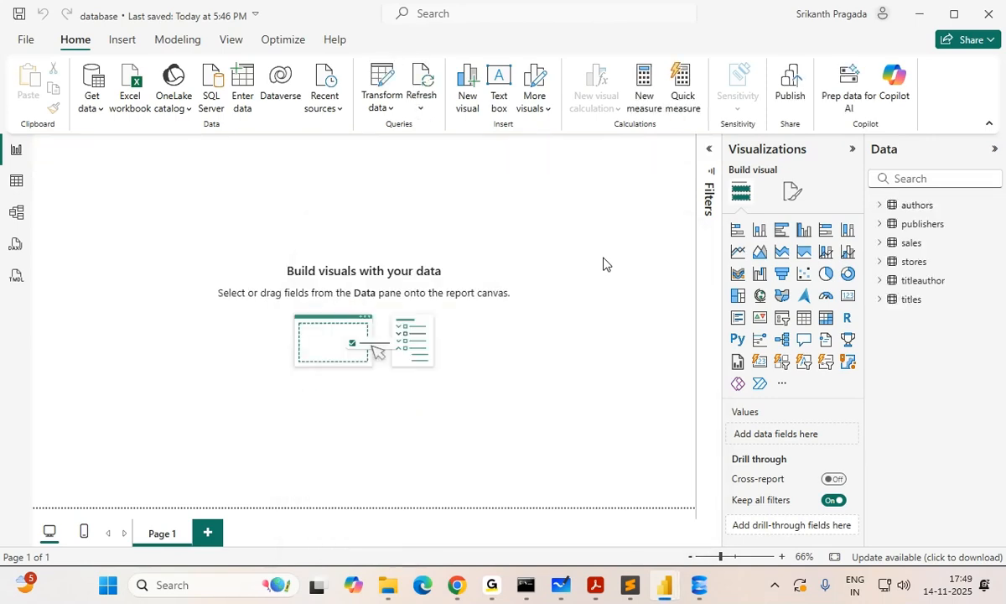
- Show the model's relationship diagram and collapse the Properties and Data panes to enlarge it
click(16, 214)
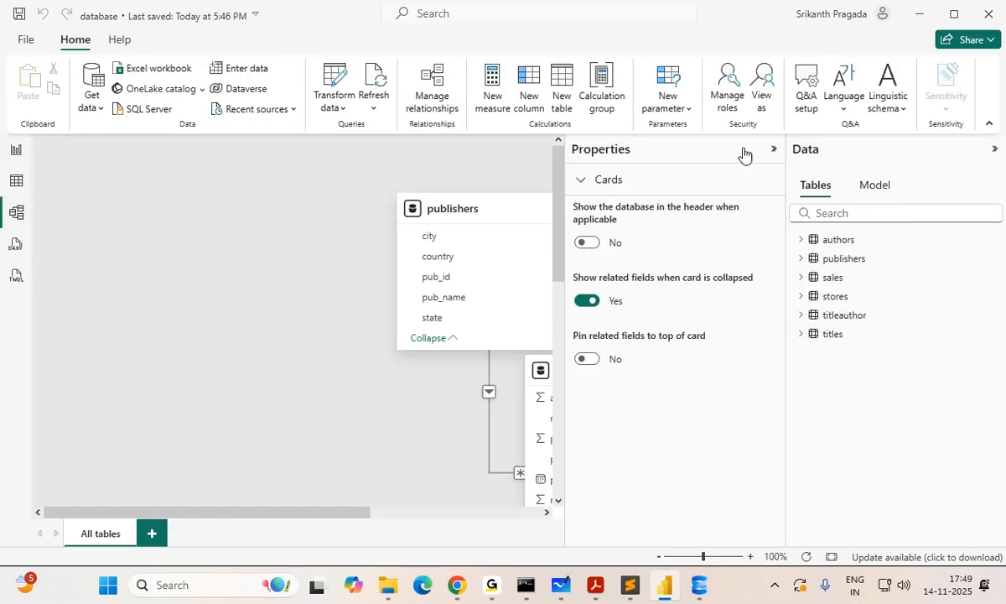
click(772, 149)
click(993, 150)
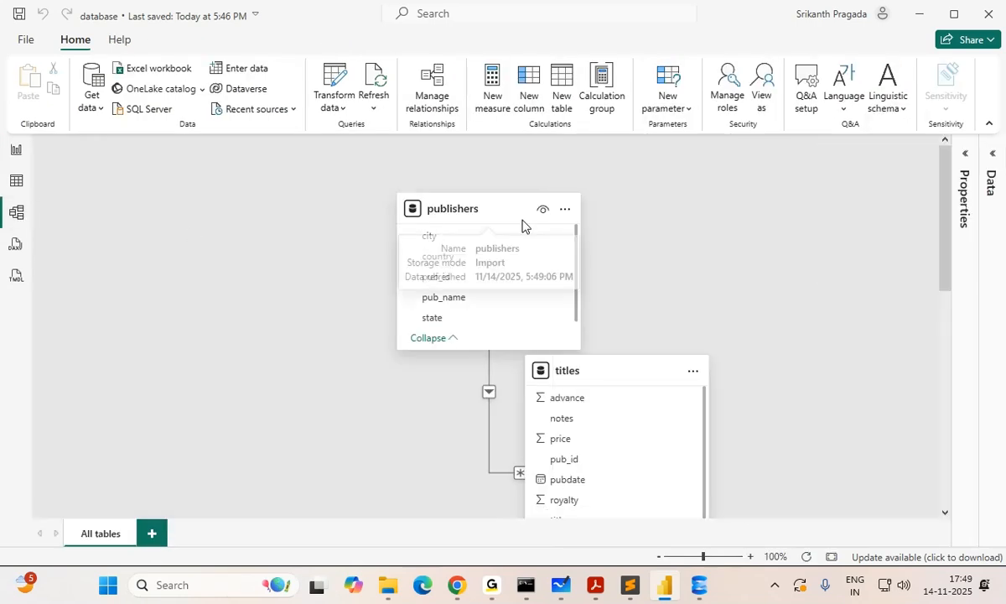
- Arrange the publishers, titles and sales tables side by side from left to right near the top of the diagram
drag(433, 218, 116, 179)
drag(618, 376, 468, 213)
scroll(681, 336, down, 1)
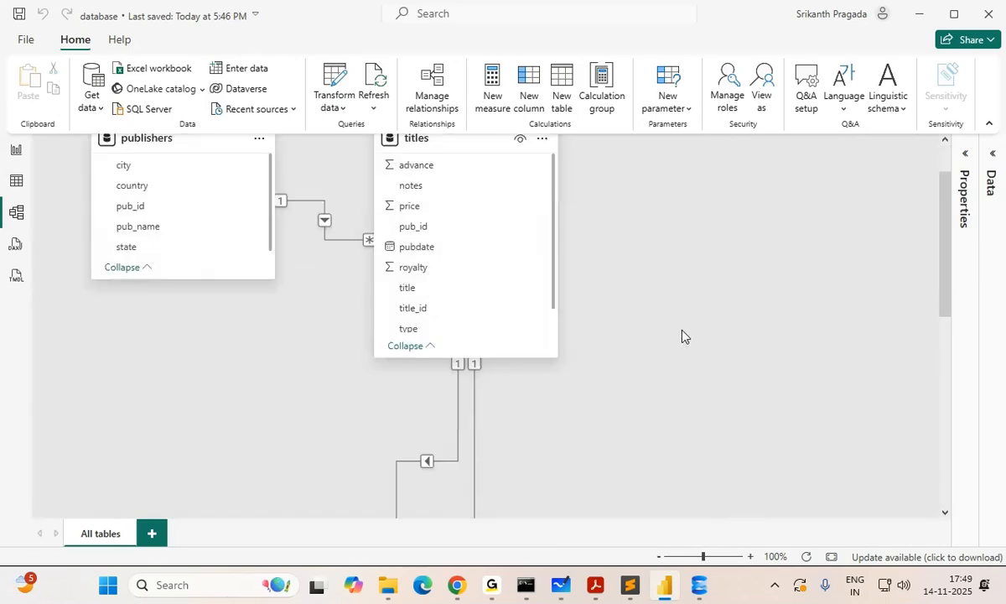
scroll(682, 336, down, 3)
drag(433, 337, 734, 168)
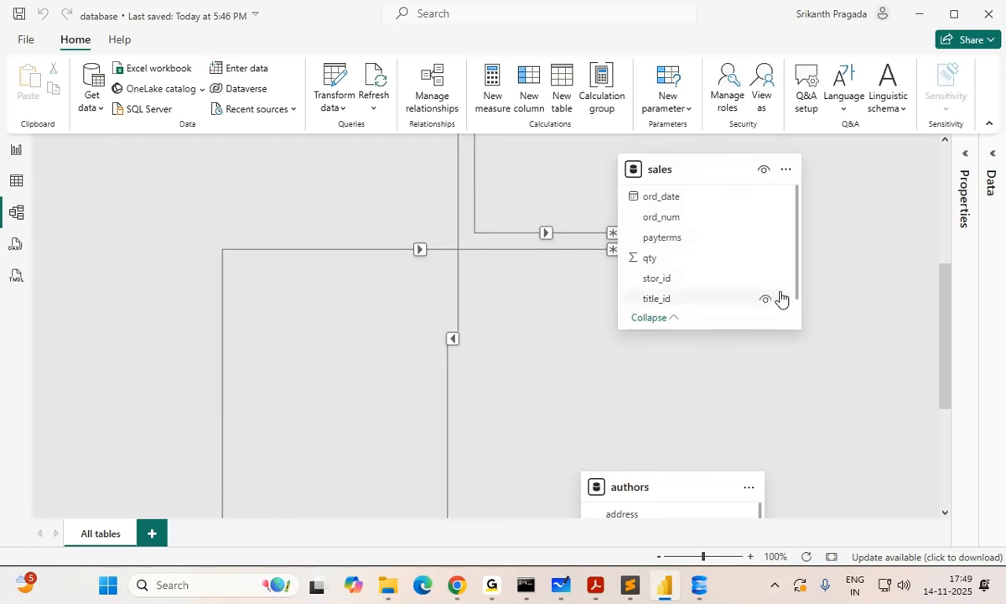
scroll(779, 299, up, 3)
drag(725, 407, 781, 164)
- Move titleauthor up toward titles, place authors to its right and stores to its left beneath publishers
scroll(626, 352, down, 5)
drag(480, 421, 498, 181)
drag(705, 333, 770, 156)
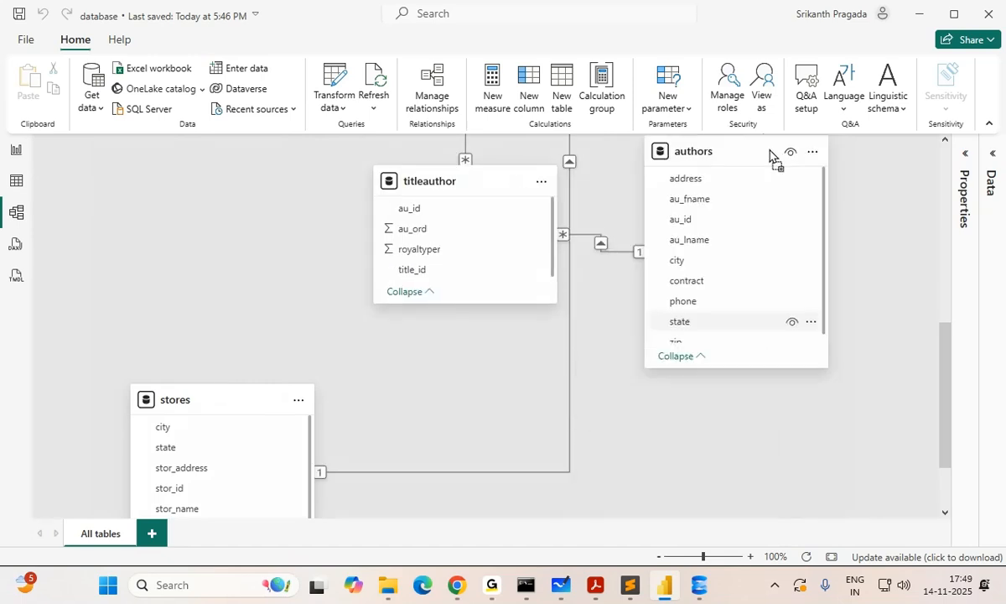
drag(218, 404, 180, 167)
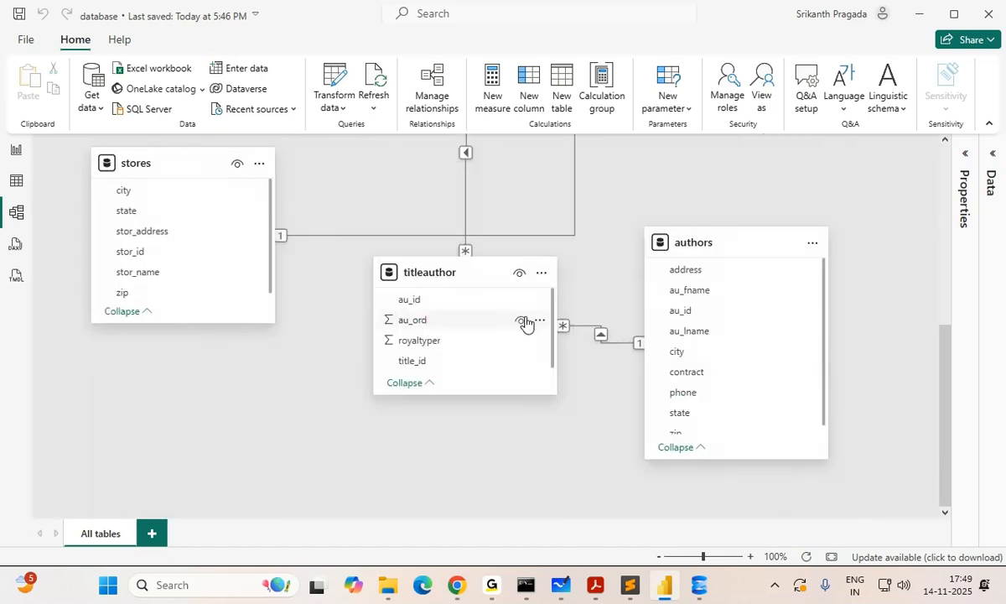
- Move the stores table up closer beneath the publishers table
scroll(528, 325, up, 3)
drag(193, 400, 173, 331)
scroll(261, 320, up, 2)
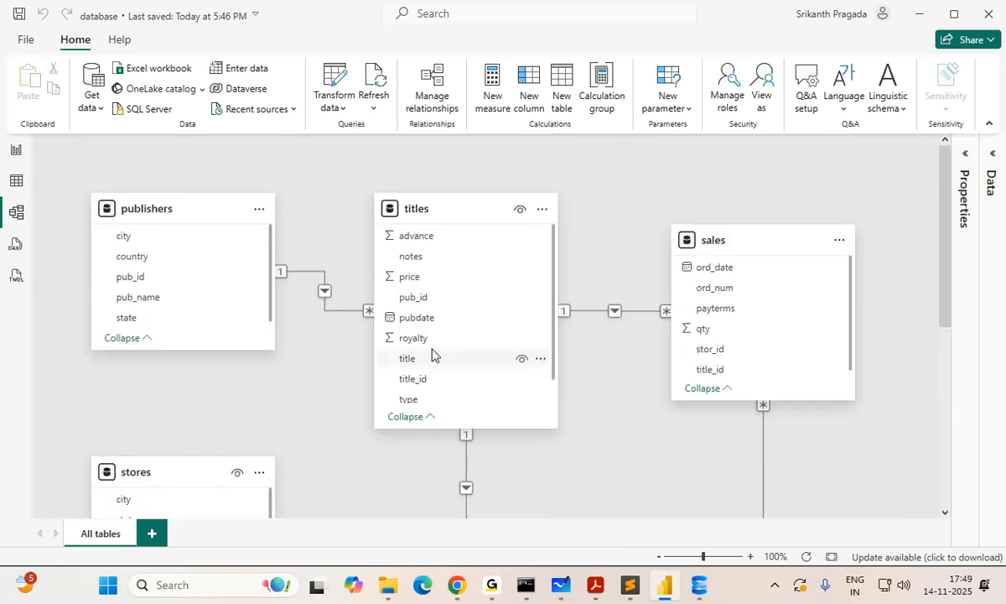
scroll(589, 399, down, 2)
scroll(864, 369, up, 2)
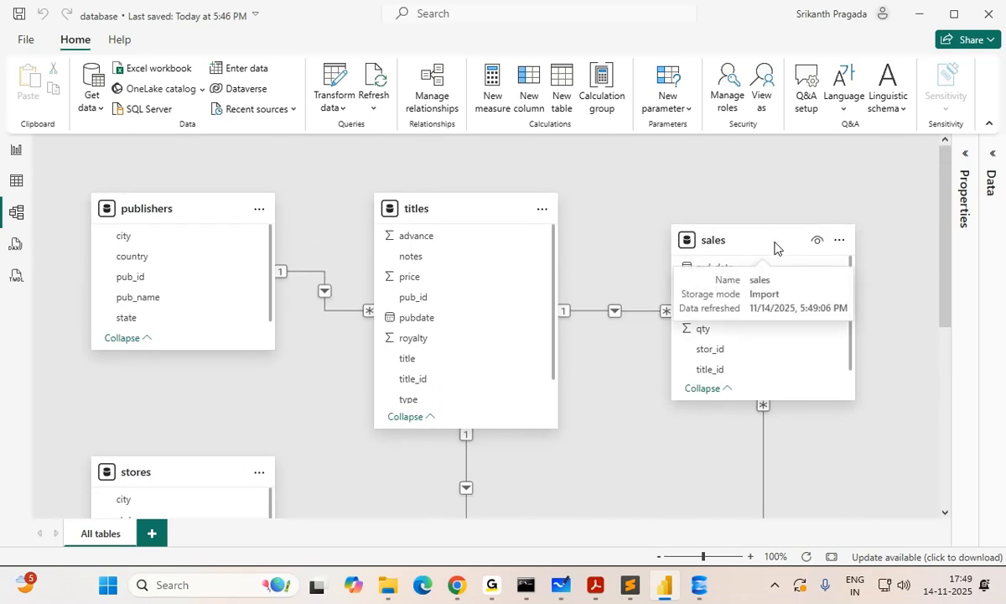
click(775, 248)
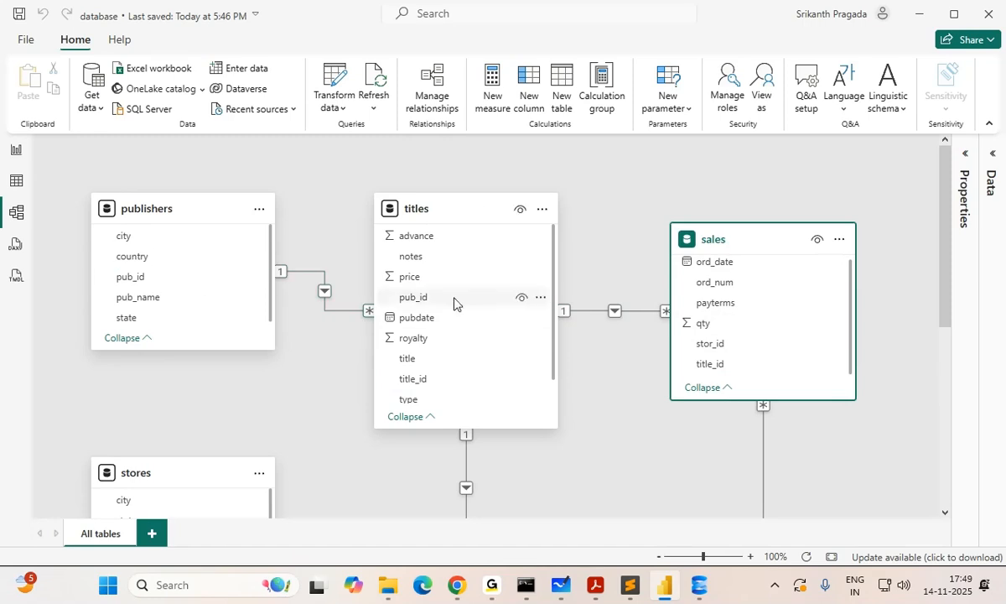
- Shorten the titles table and shift authors up and slightly right so it lines up beneath sales
scroll(587, 370, down, 3)
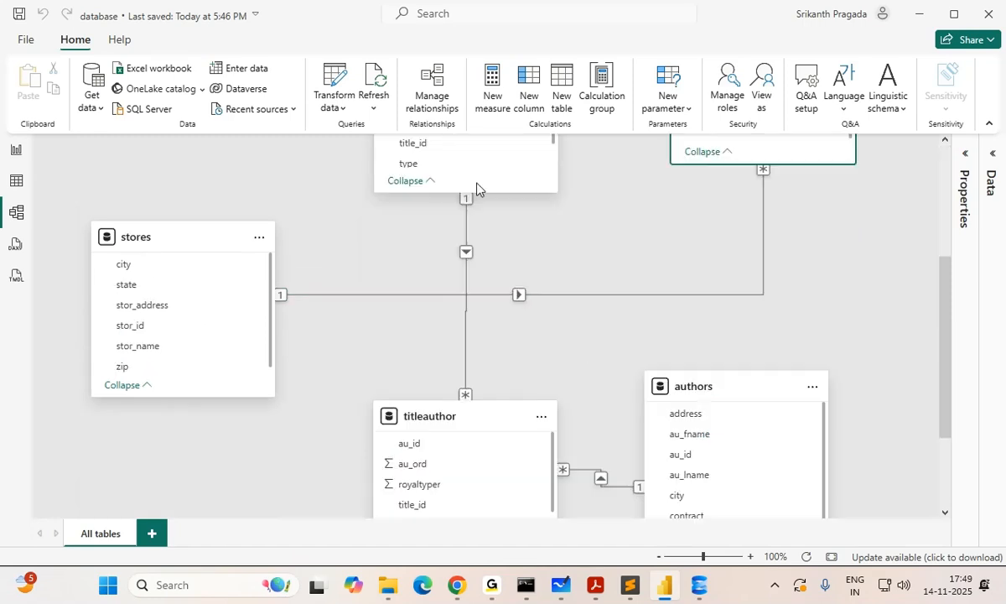
scroll(476, 189, up, 2)
scroll(472, 274, down, 1)
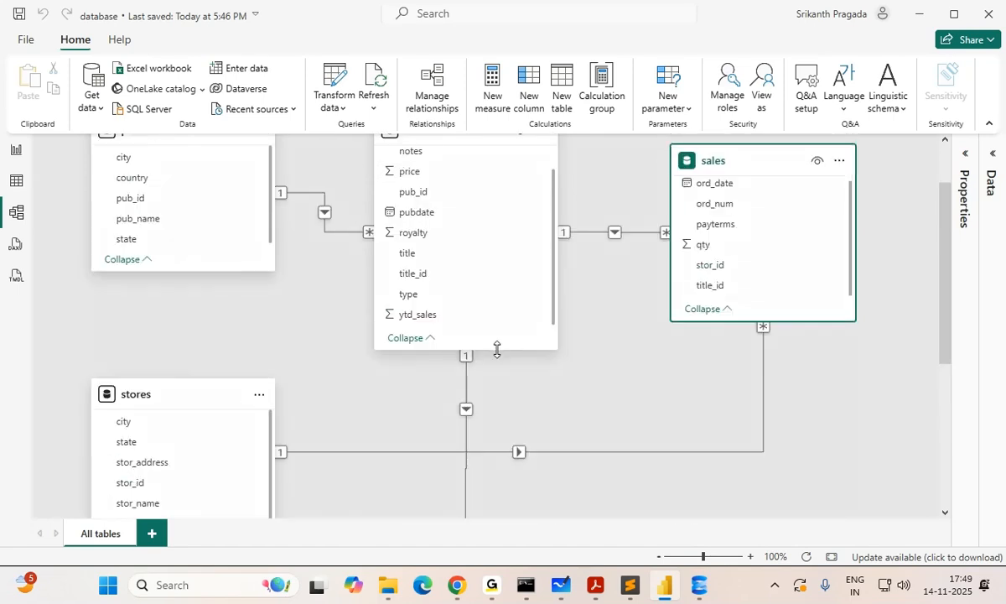
drag(497, 351, 494, 310)
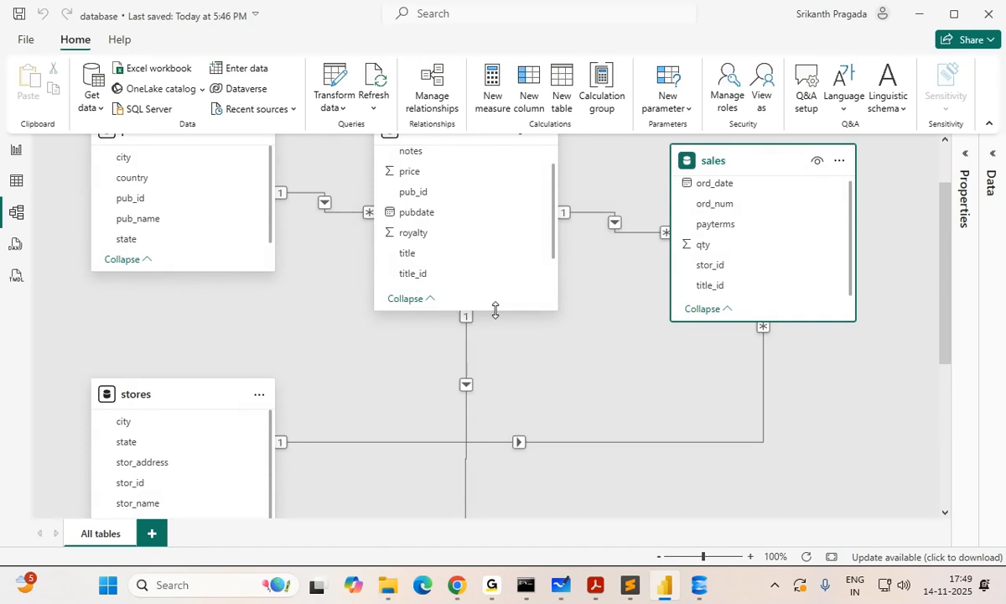
scroll(494, 309, down, 3)
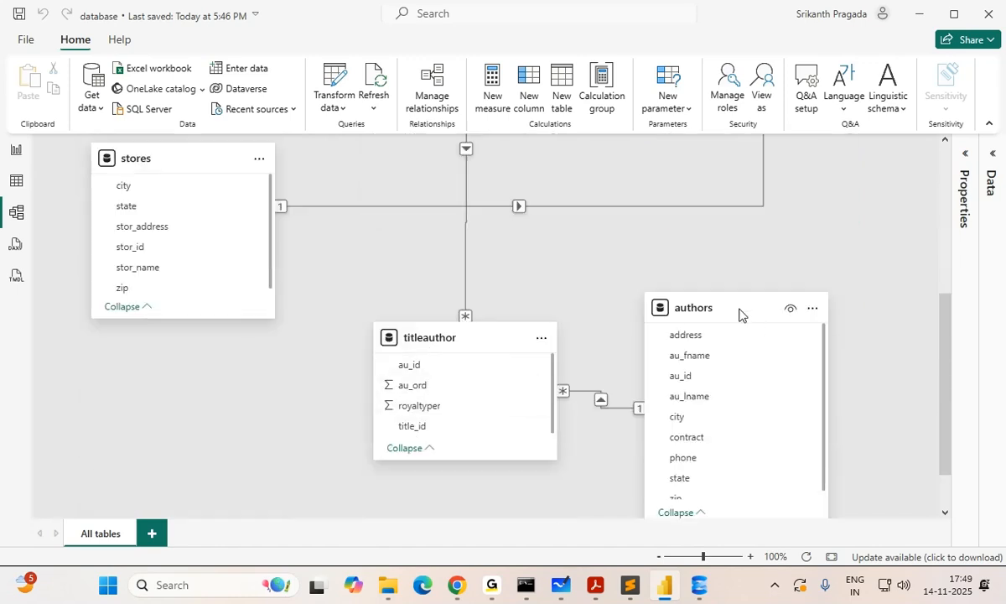
drag(712, 309, 740, 240)
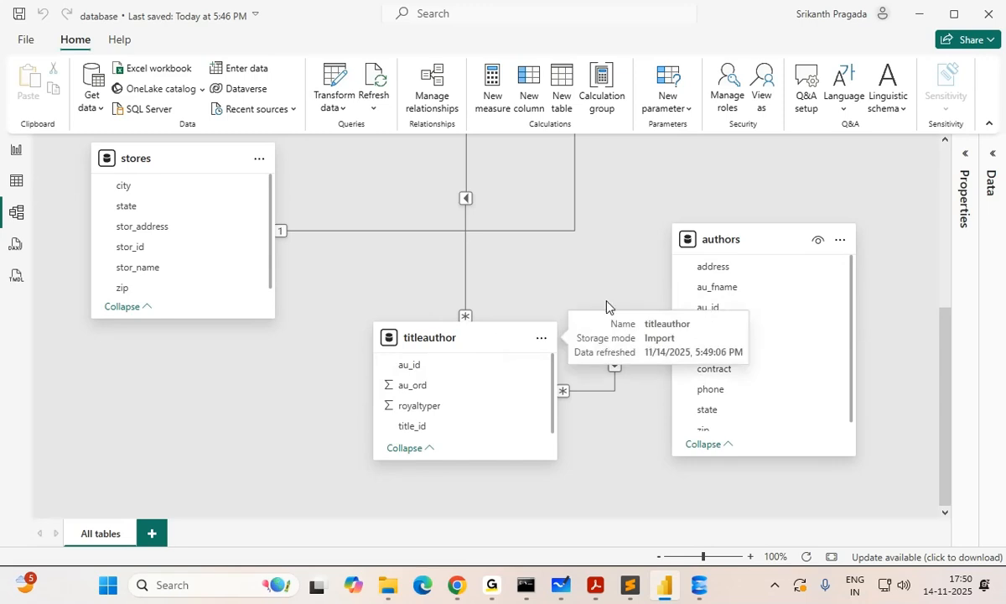
- Line up stores, titleauthor and authors as a second row beneath the titles table, with titleauthor moved up between the other two
scroll(633, 302, up, 3)
scroll(632, 302, down, 2)
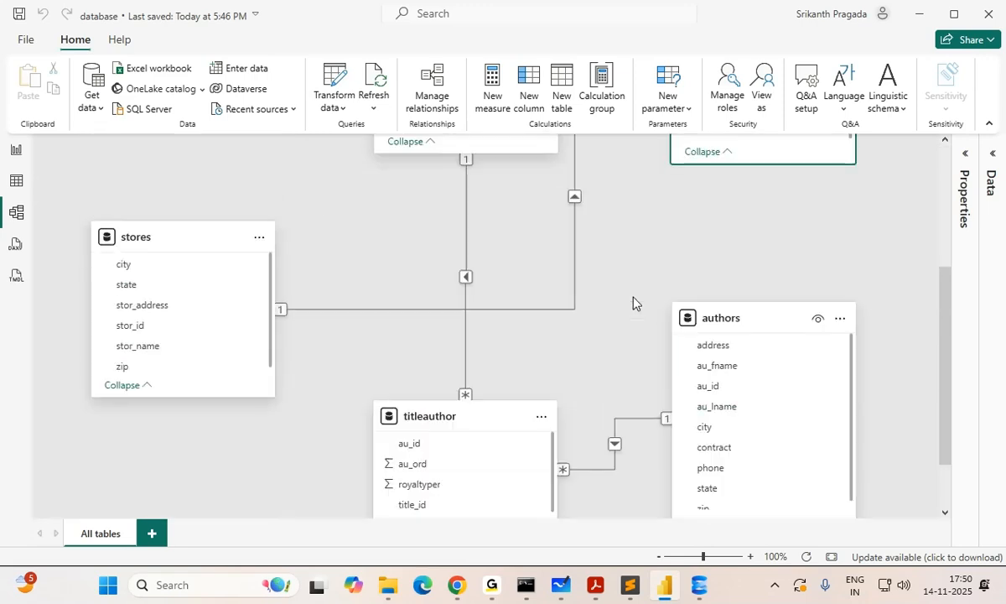
scroll(586, 292, up, 2)
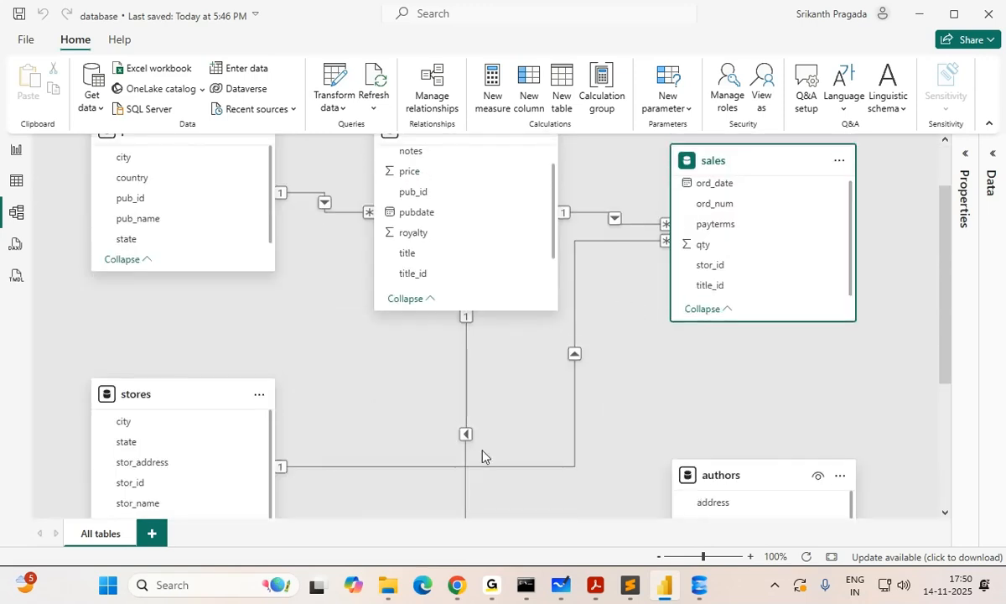
scroll(482, 456, down, 2)
drag(472, 415, 460, 211)
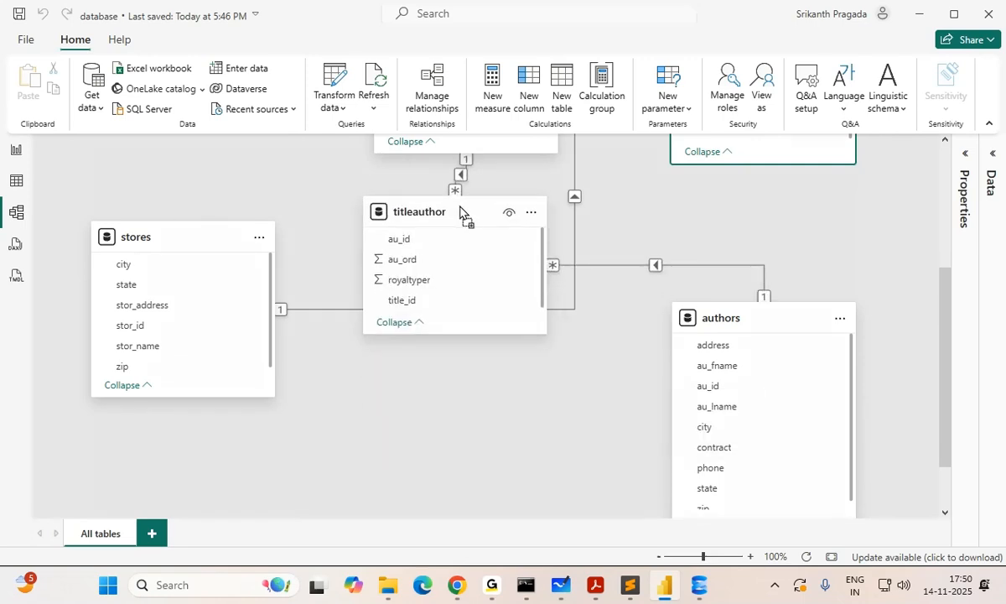
drag(198, 228, 194, 233)
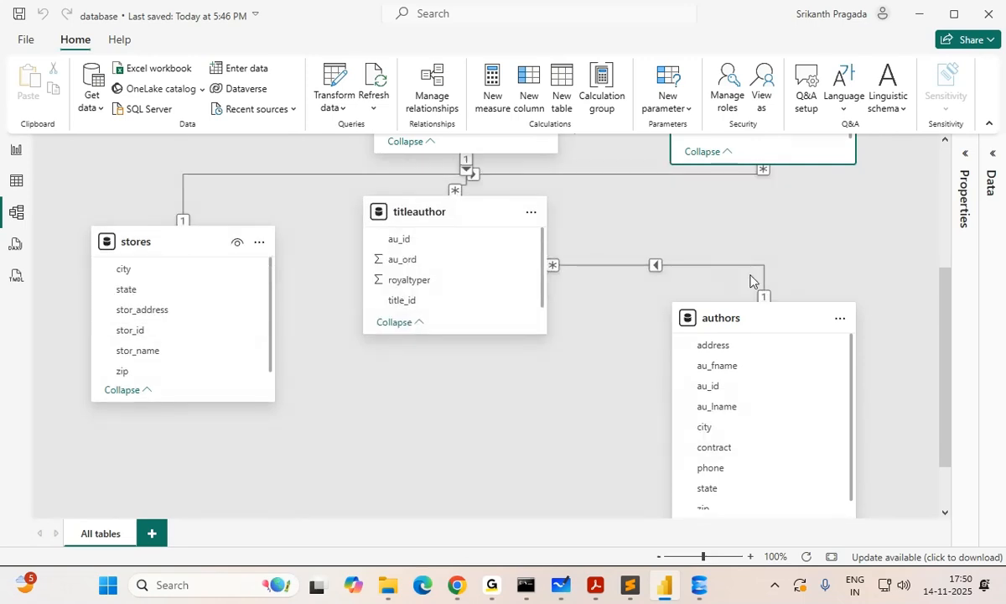
drag(764, 323, 764, 283)
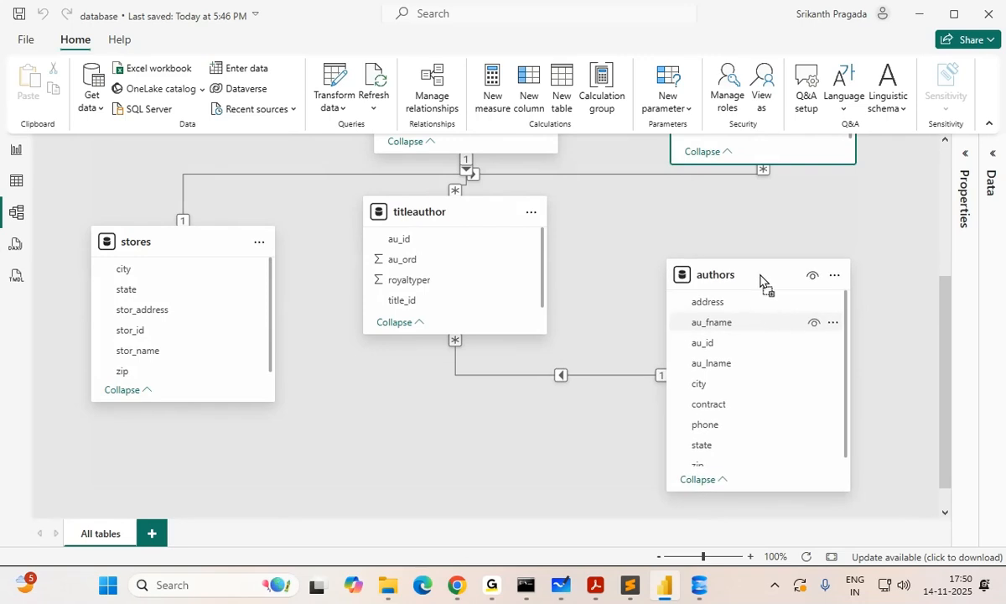
scroll(671, 292, up, 2)
drag(493, 369, 497, 408)
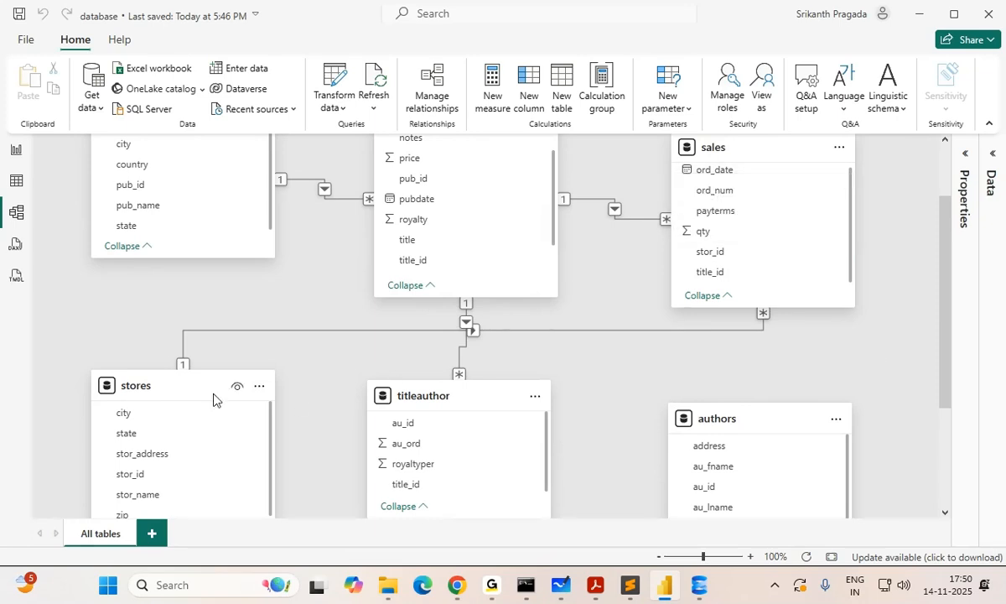
- Move the stores table to the right of sales and place titleauthor beneath publishers
drag(192, 385, 926, 219)
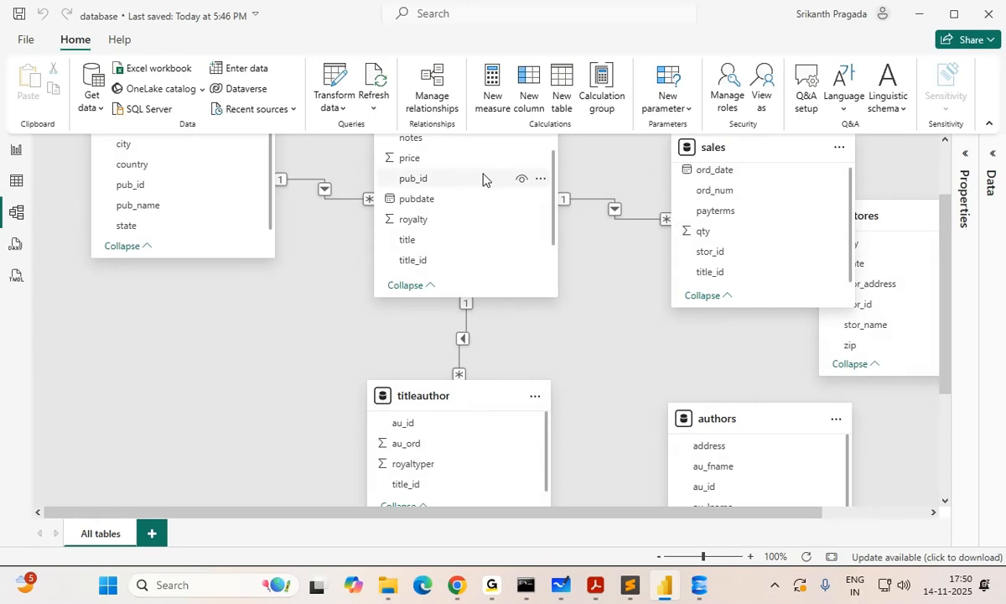
drag(480, 391, 204, 348)
scroll(459, 162, up, 1)
scroll(594, 265, up, 2)
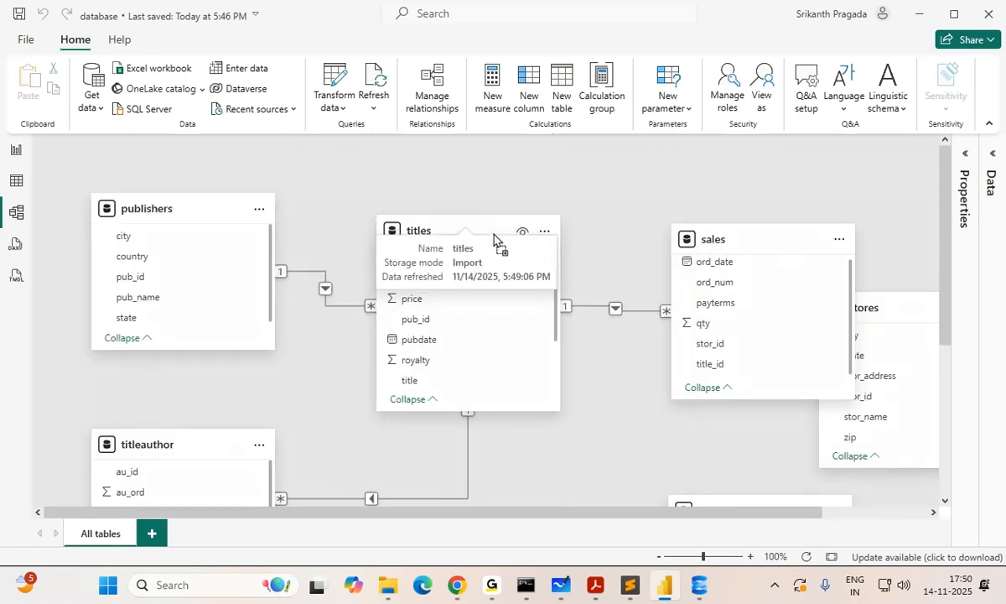
- Bring sales closer to titles, narrow the stores table and place it just to the right of sales
drag(762, 243, 684, 219)
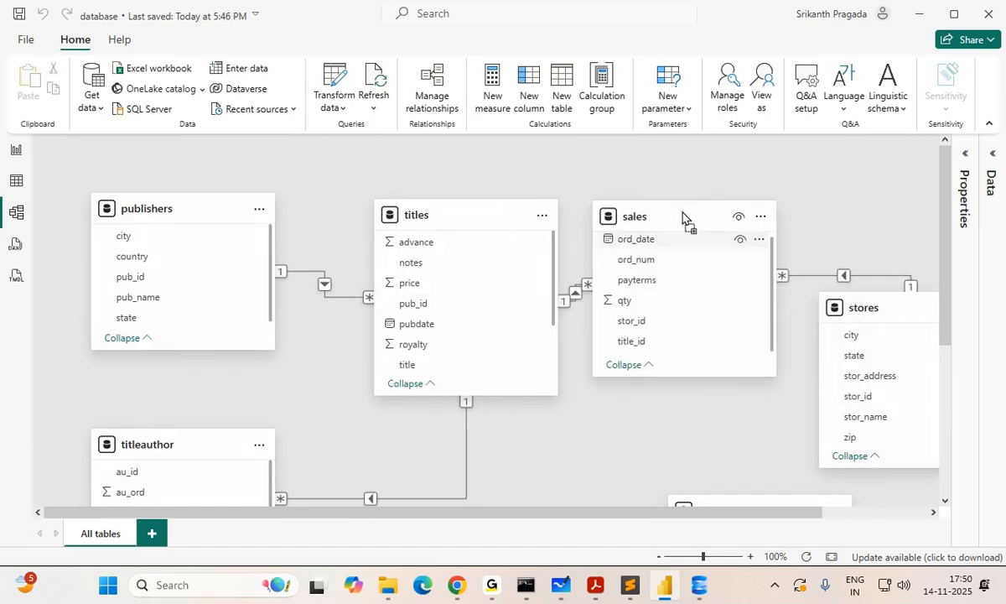
drag(894, 313, 821, 297)
drag(929, 346, 857, 359)
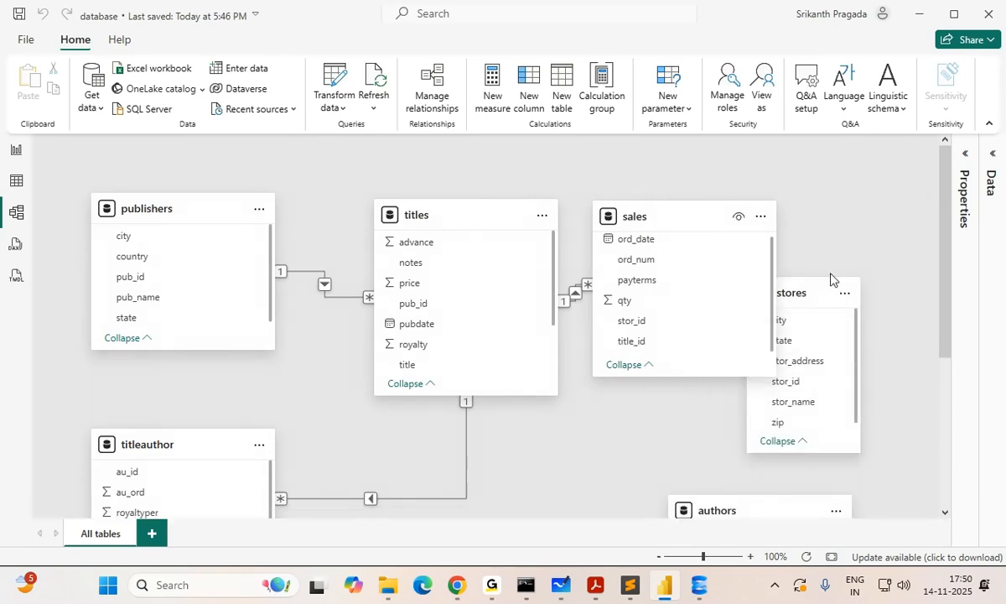
drag(805, 287, 869, 305)
mouse_move(694, 218)
mouse_down()
mouse_move(711, 182)
mouse_move(695, 207)
mouse_up()
- Narrow the titles and publishers tables and set the diagram zoom to 87%
drag(561, 273, 497, 278)
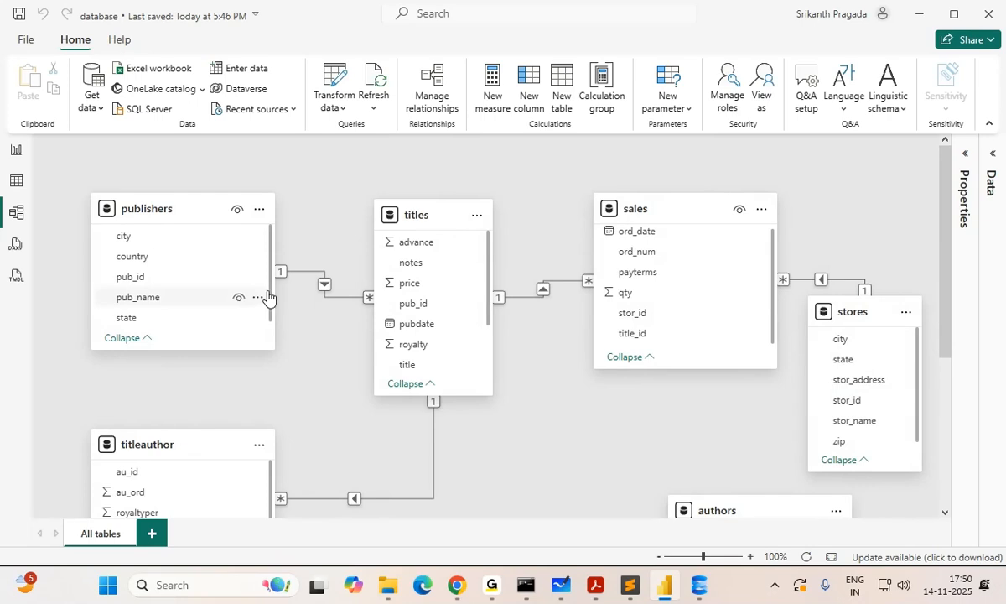
drag(270, 295, 216, 295)
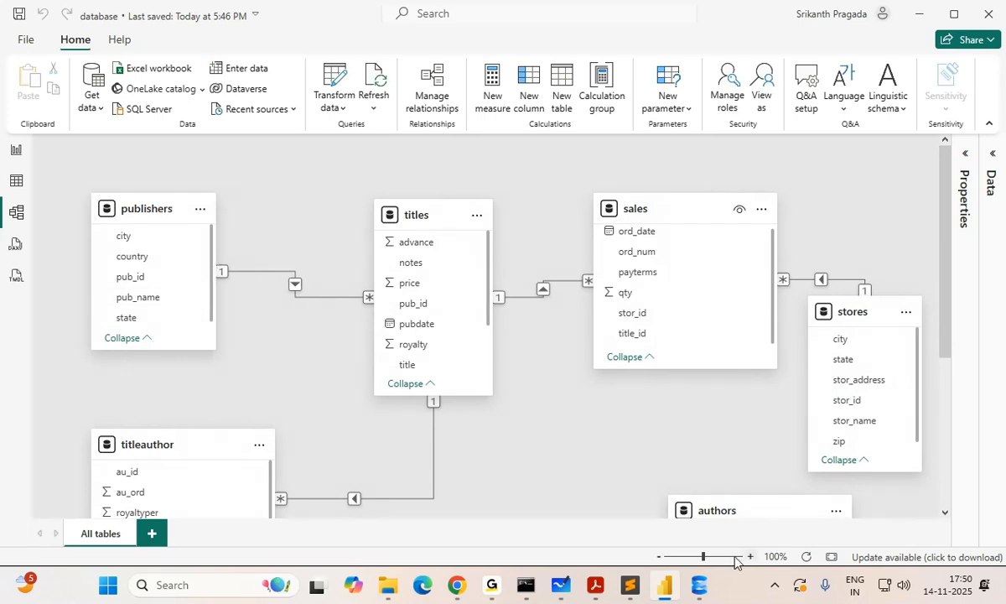
drag(705, 557, 709, 557)
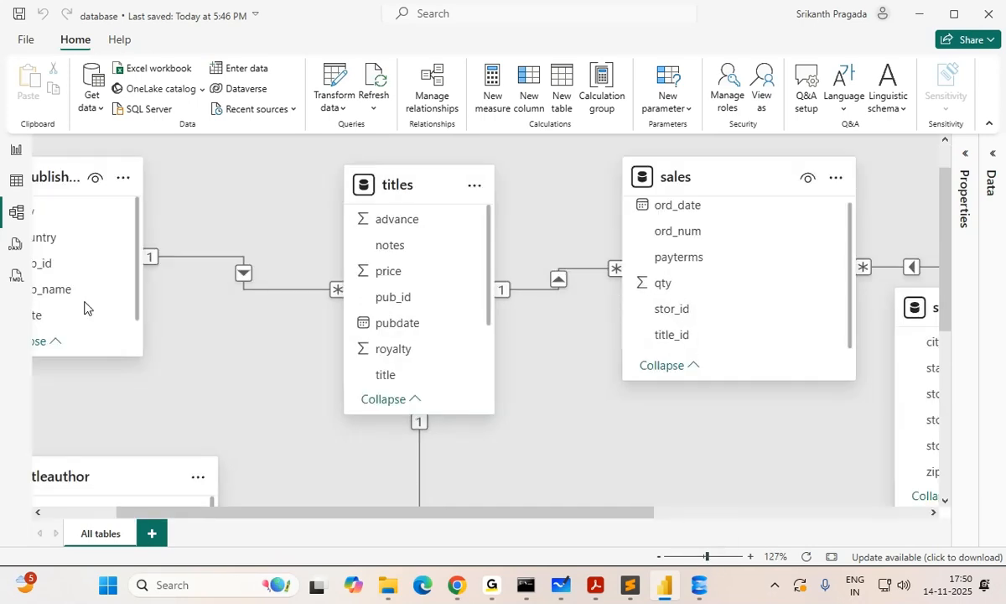
drag(707, 557, 695, 558)
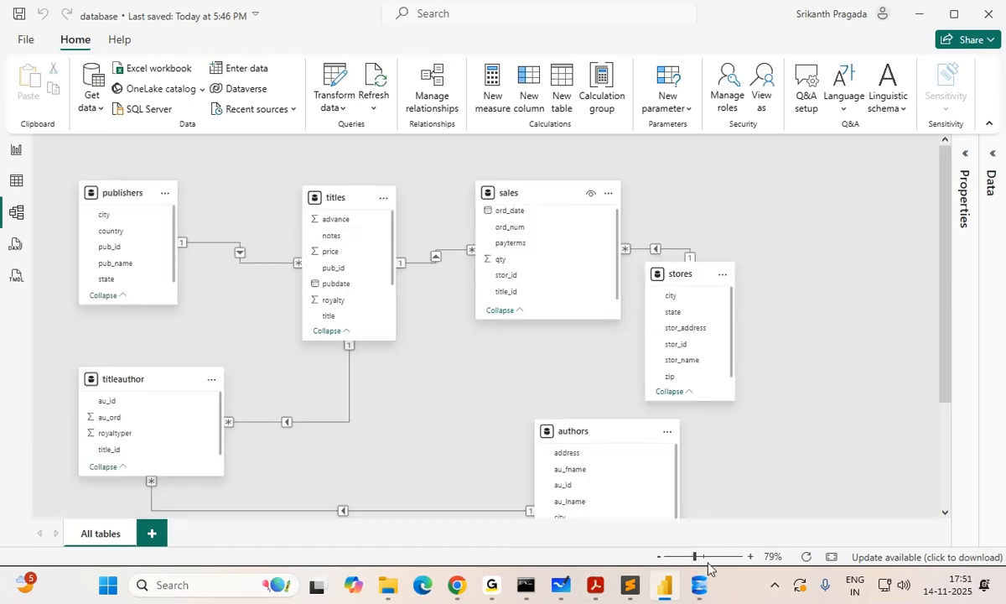
click(699, 559)
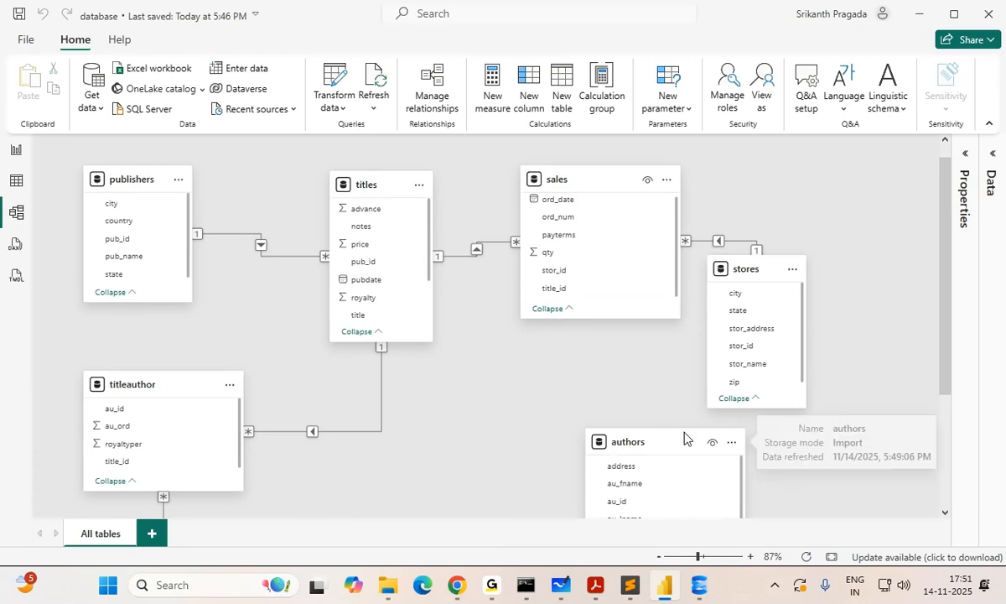
- Move the authors table beneath sales, reduce its width and align its left edge with sales
drag(647, 444, 567, 363)
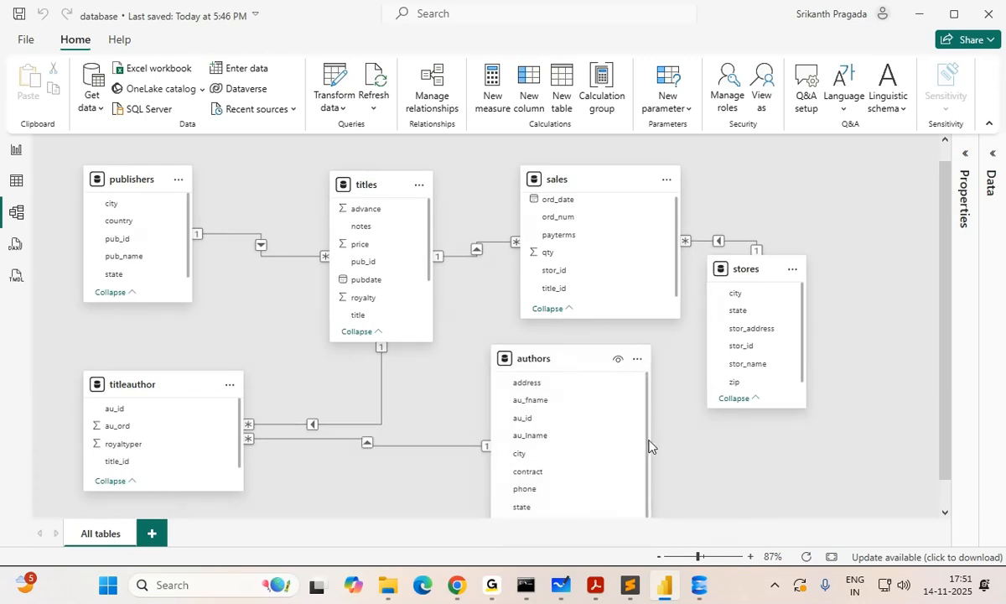
drag(651, 437, 602, 438)
mouse_move(577, 354)
mouse_down()
mouse_move(618, 353)
mouse_move(589, 358)
mouse_up()
- Narrow sales, publishers and titleauthor to compact widths, then raise titleauthor toward publishers and shift authors slightly left
drag(680, 215, 614, 215)
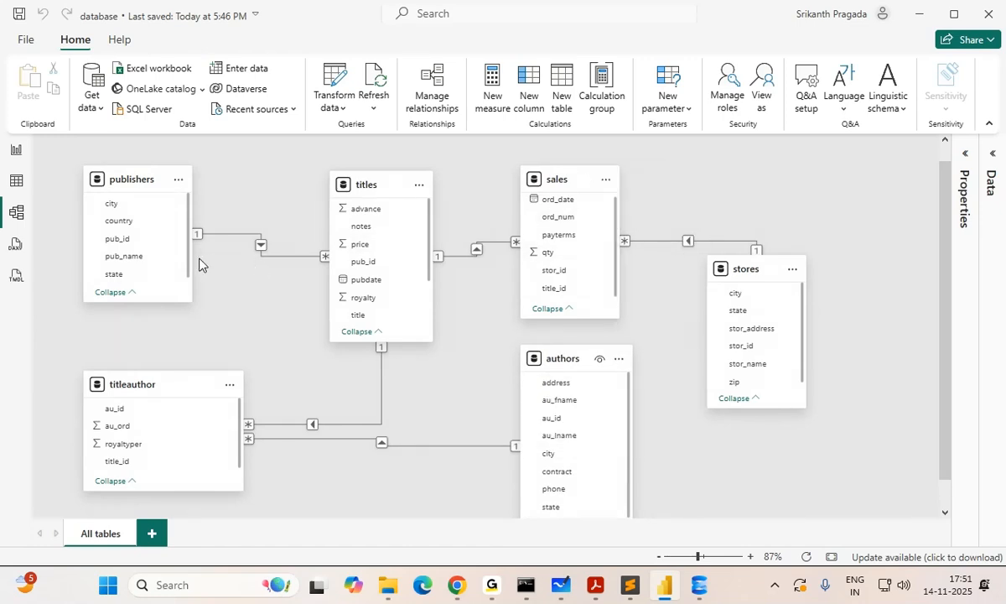
drag(194, 257, 182, 259)
drag(240, 456, 182, 462)
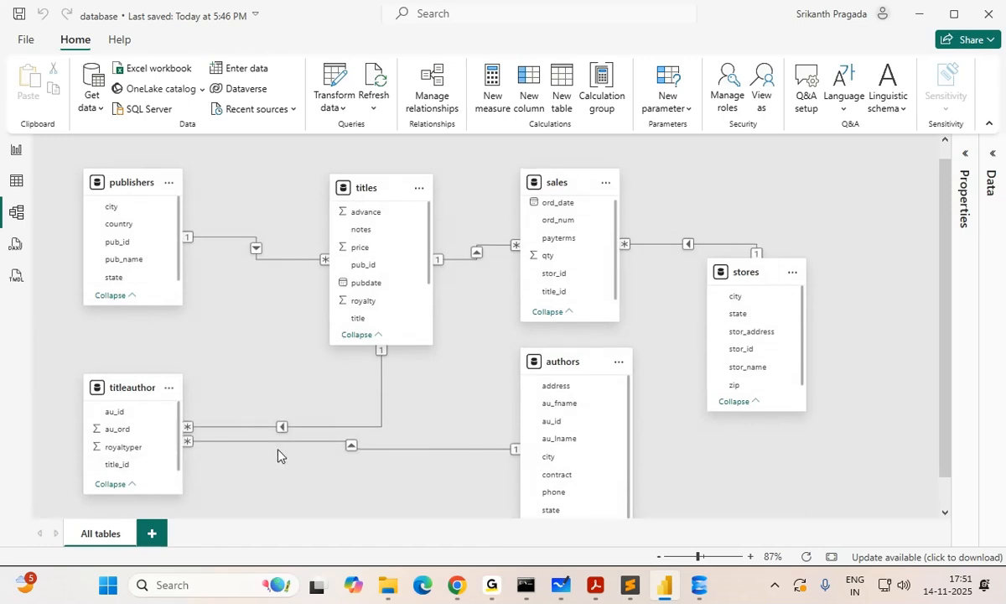
drag(115, 386, 107, 345)
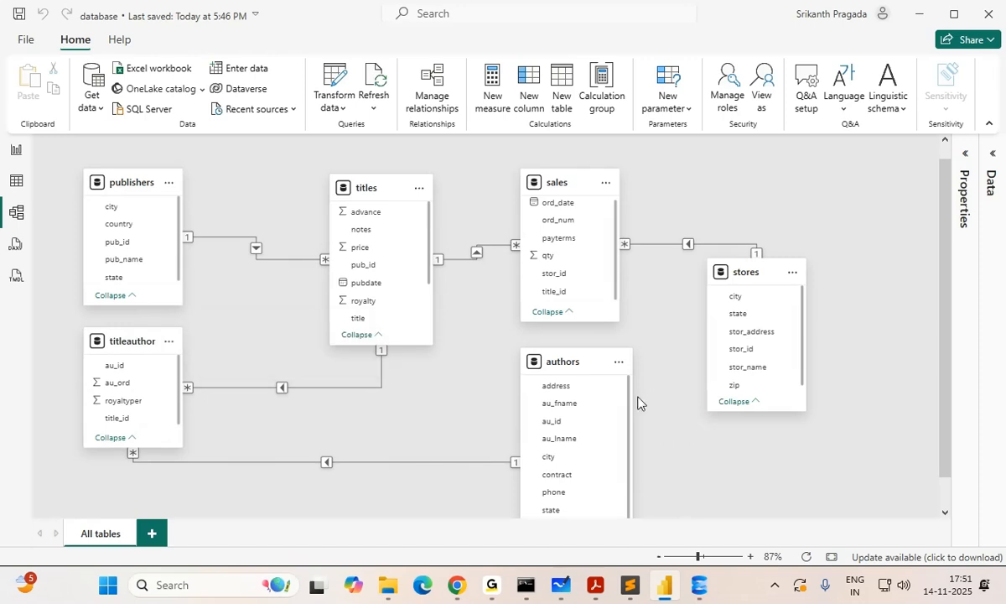
drag(583, 362, 544, 372)
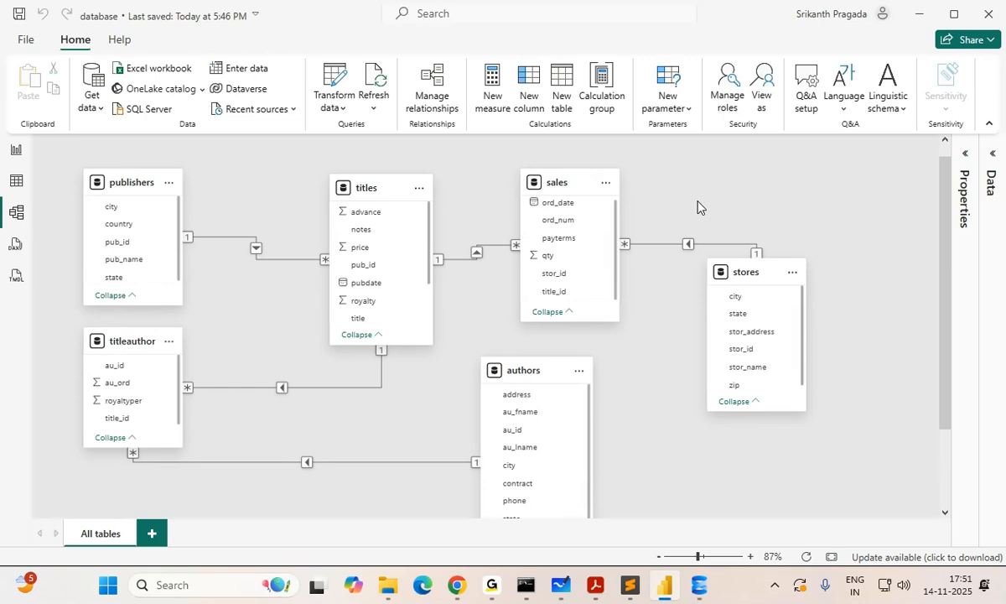
- Add a clustered bar chart to the report page, list the publishers fields and collapse the Filters pane
click(15, 153)
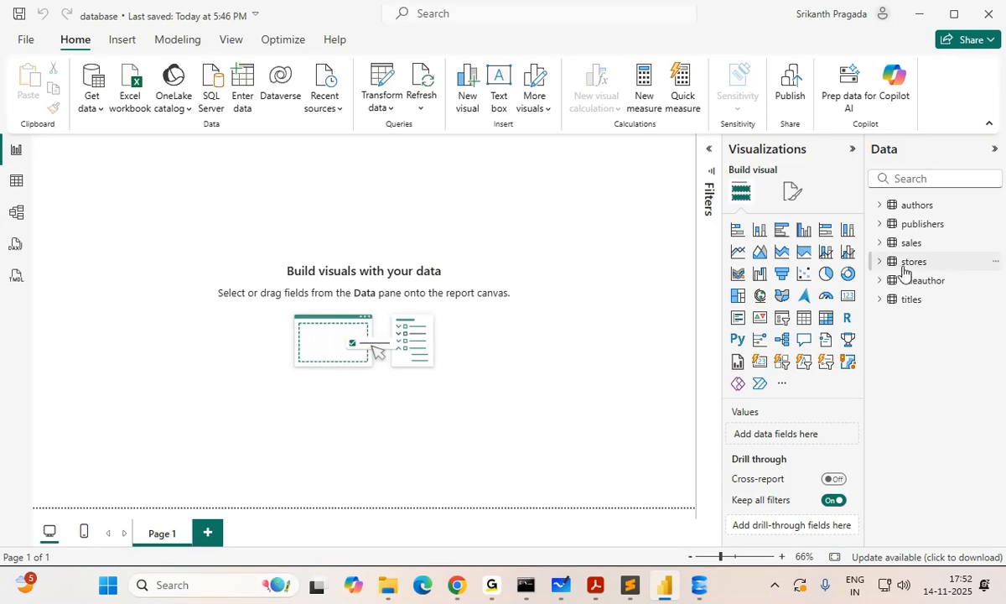
click(880, 227)
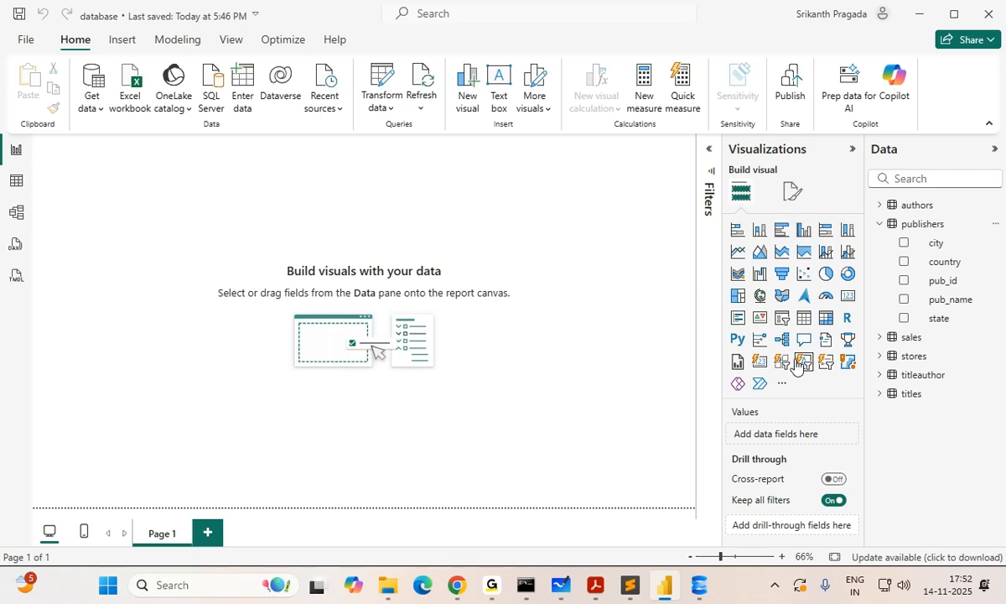
click(782, 232)
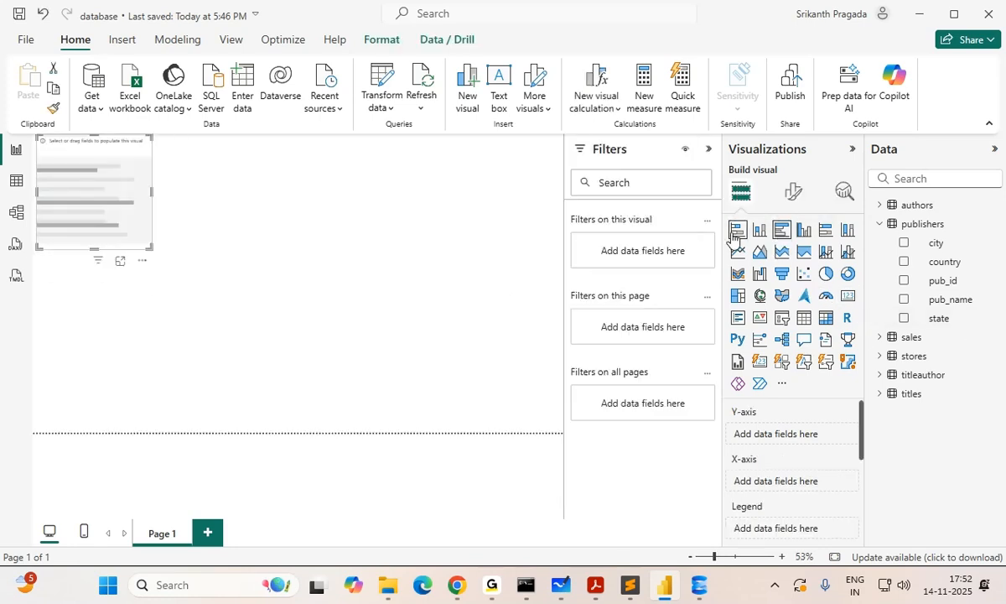
click(708, 149)
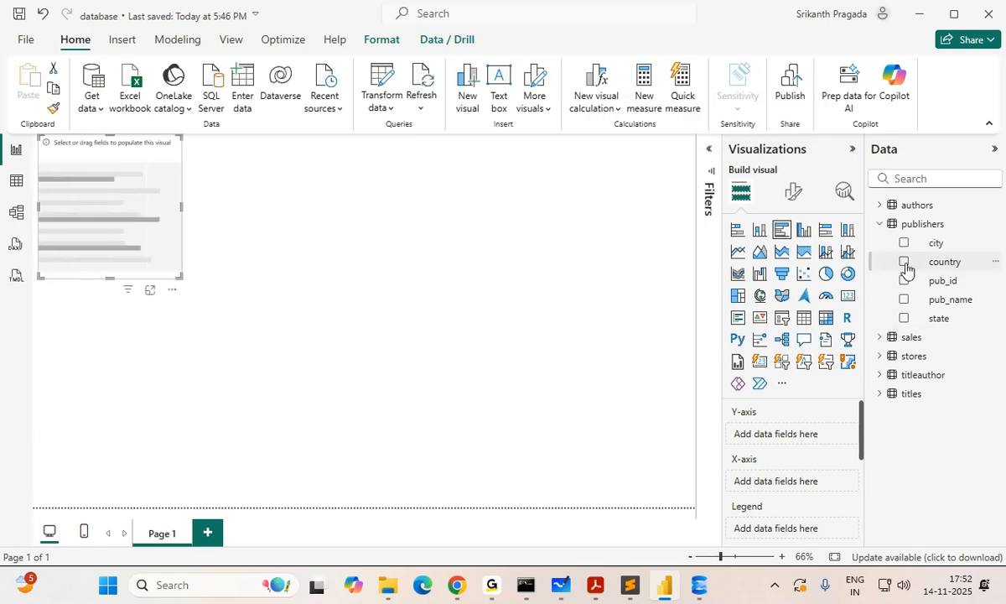
- Put pub_name from publishers on the chart's Y-axis and the count of title_id from titles on its X-axis
drag(906, 305, 771, 415)
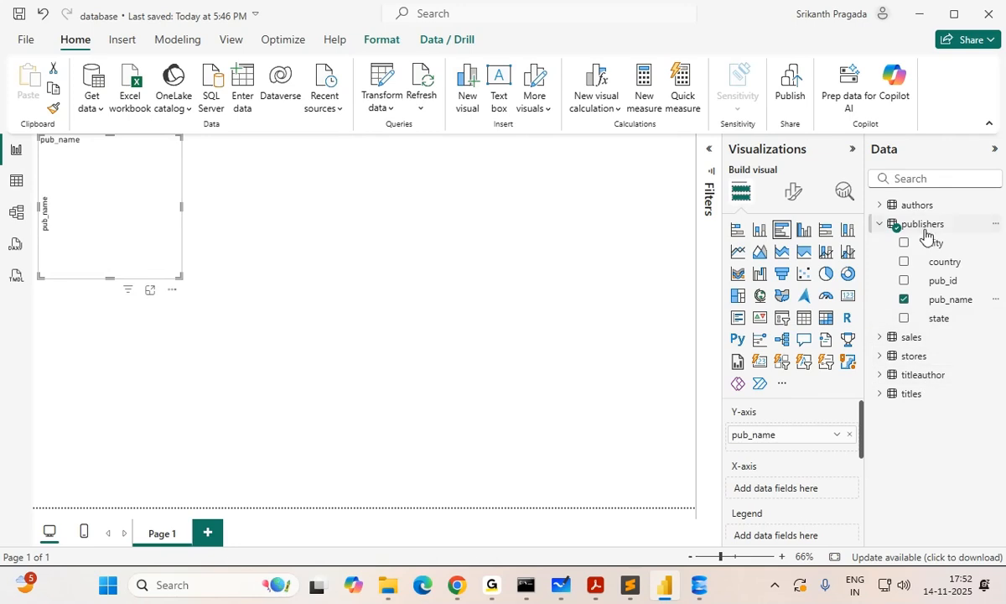
click(879, 395)
scroll(979, 462, down, 1)
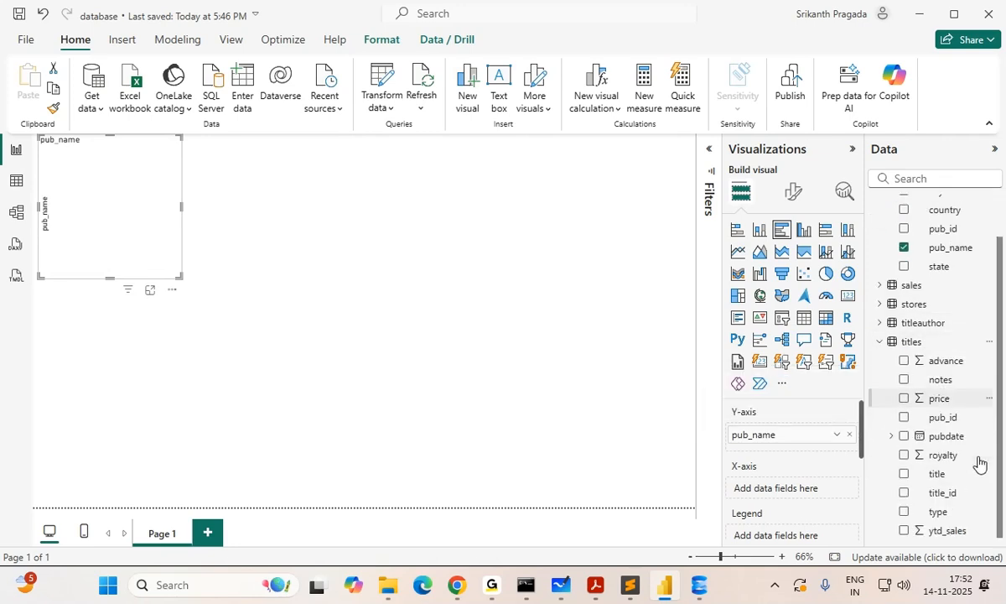
drag(903, 497, 770, 495)
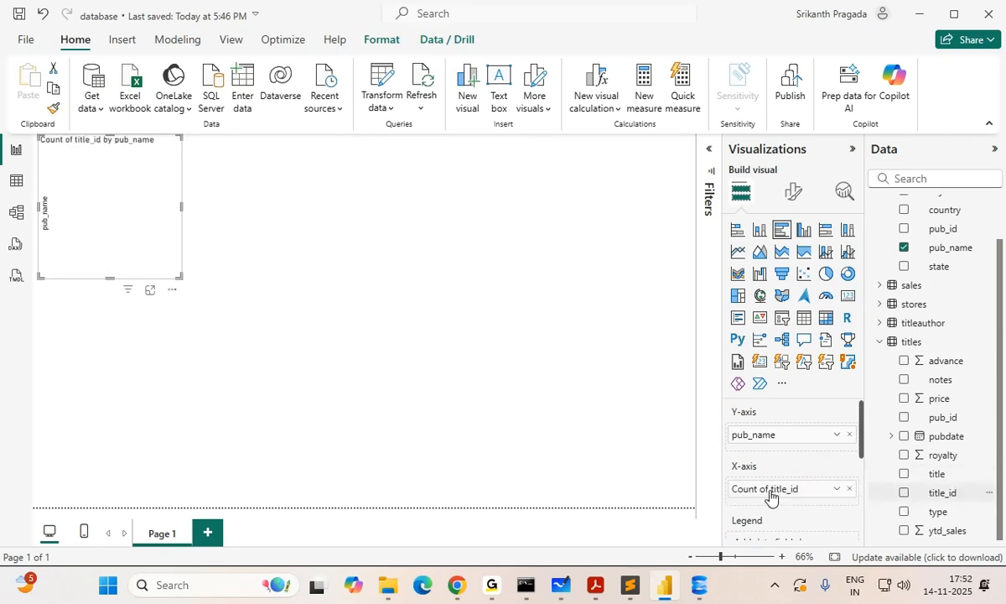
- Enlarge the clustered bar chart to well over twice its width and slightly taller, and inspect each publisher's title count
click(835, 490)
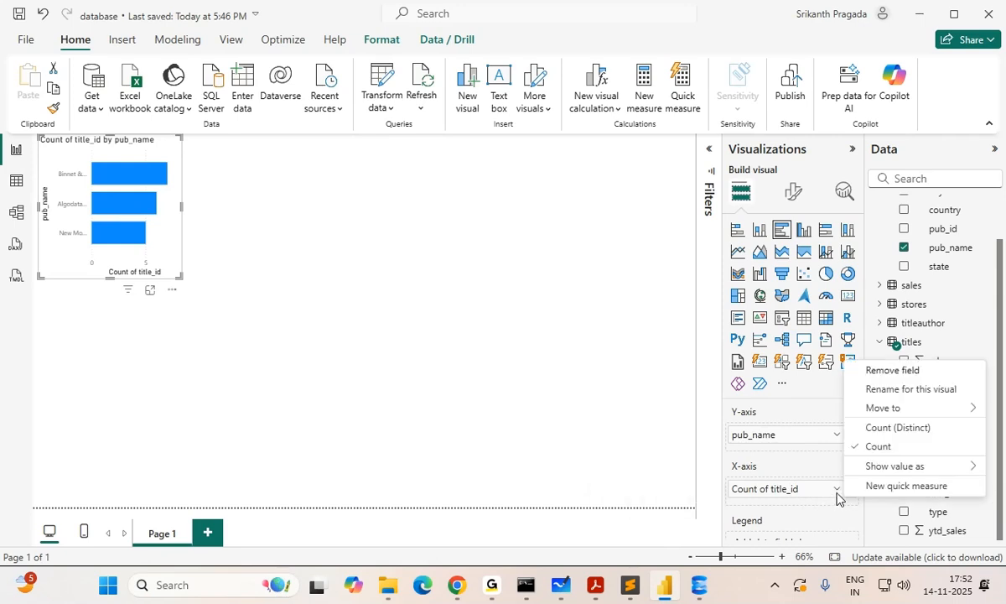
click(822, 496)
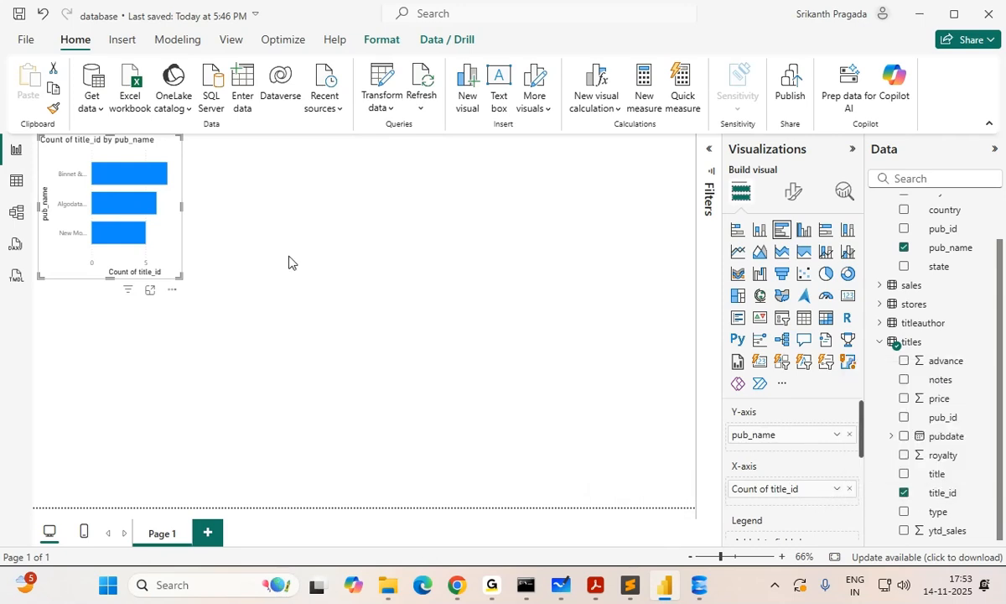
drag(179, 285, 447, 337)
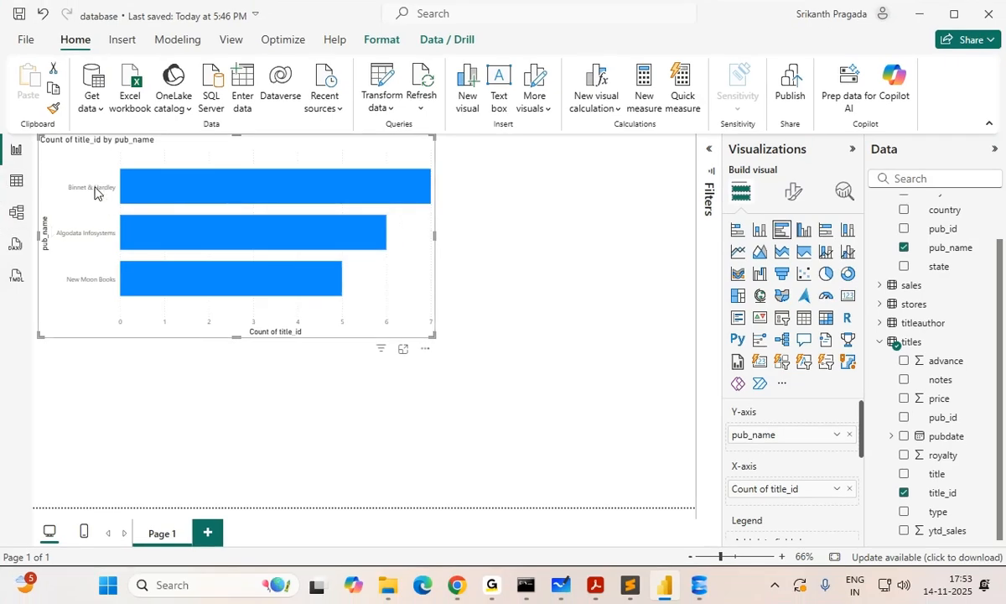
mouse_move(255, 185)
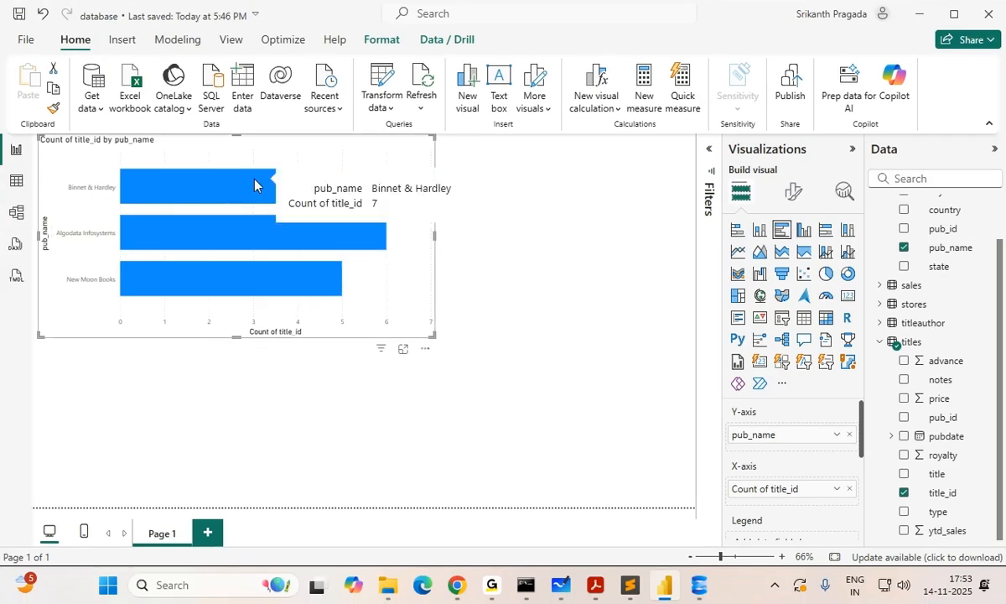
mouse_move(274, 234)
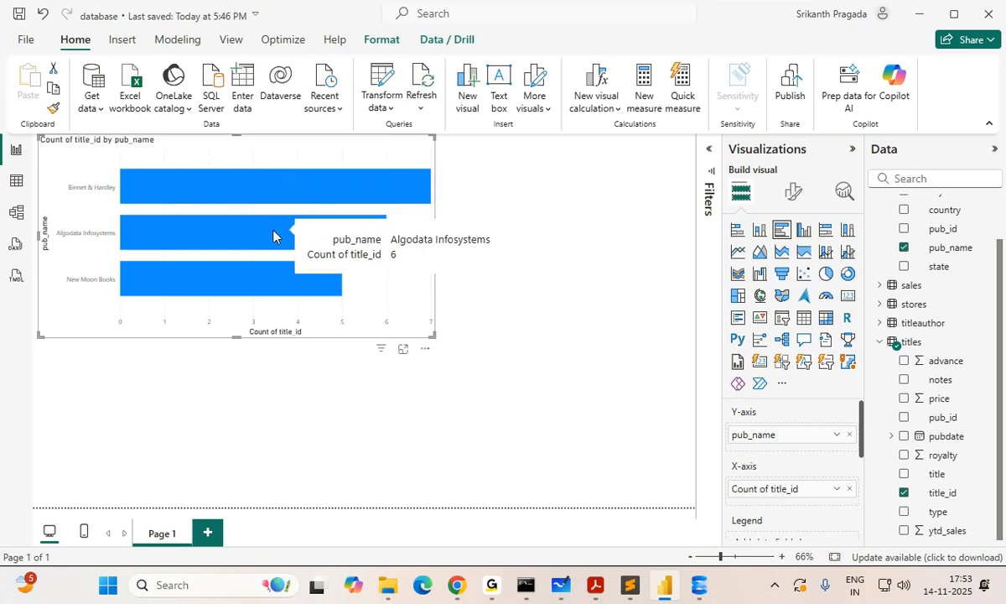
mouse_move(299, 281)
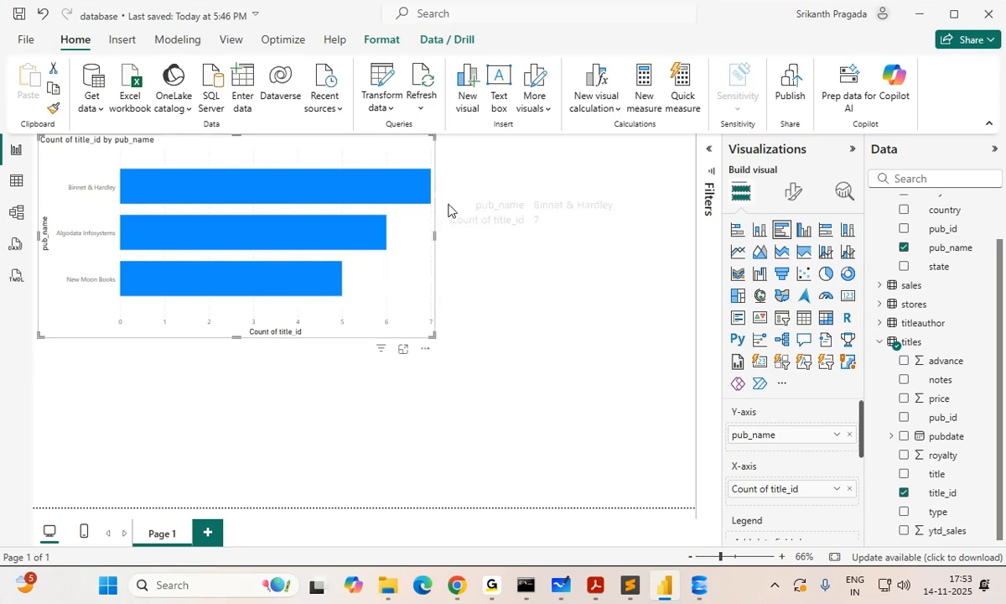
- Move the bar chart to the left edge of the report page and reshape it narrower and taller, nearly filling the page height
scroll(412, 177, up, 1)
drag(412, 171, 405, 167)
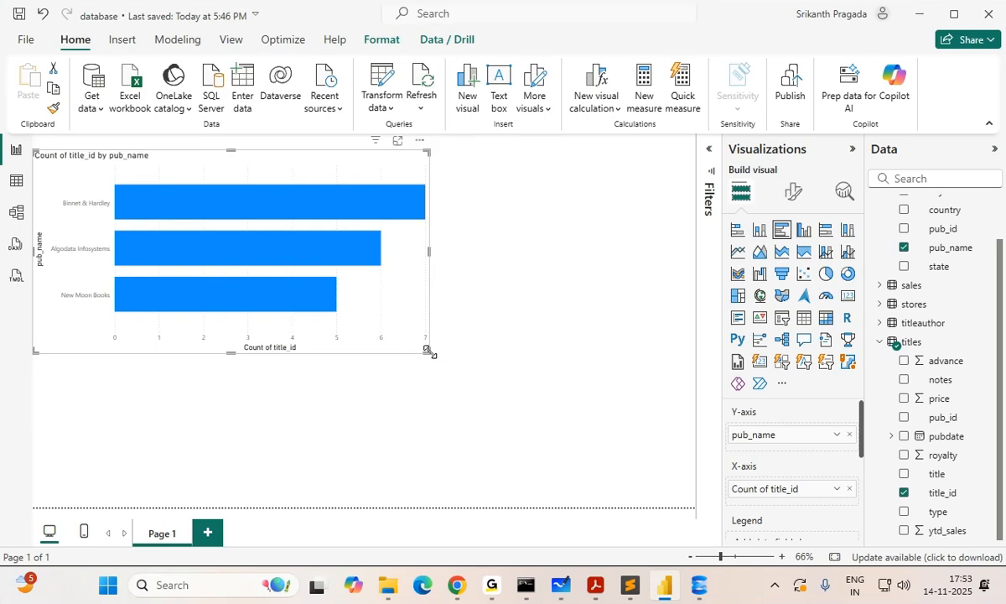
drag(430, 352, 436, 354)
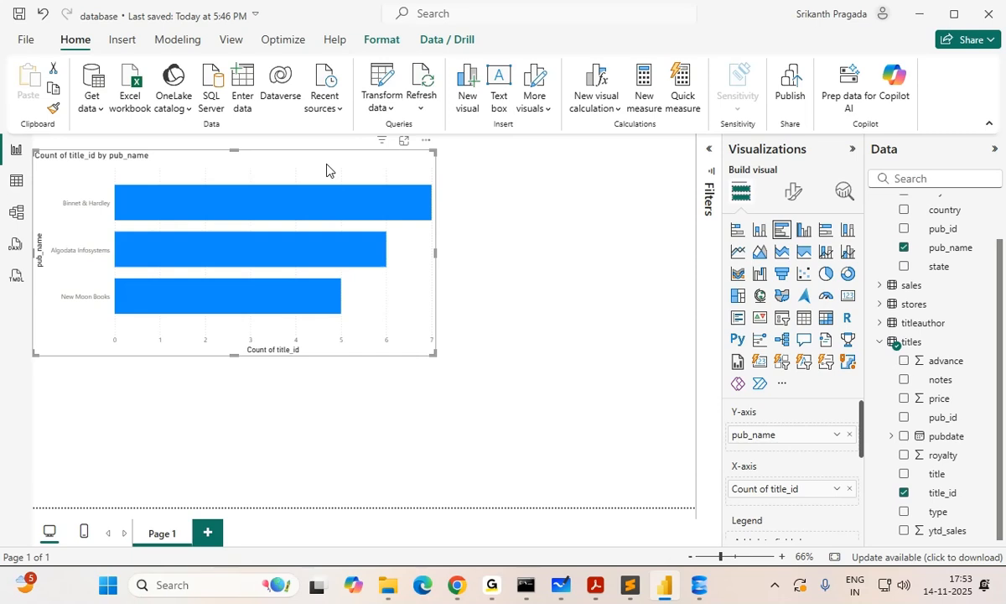
drag(435, 249, 362, 252)
click(501, 305)
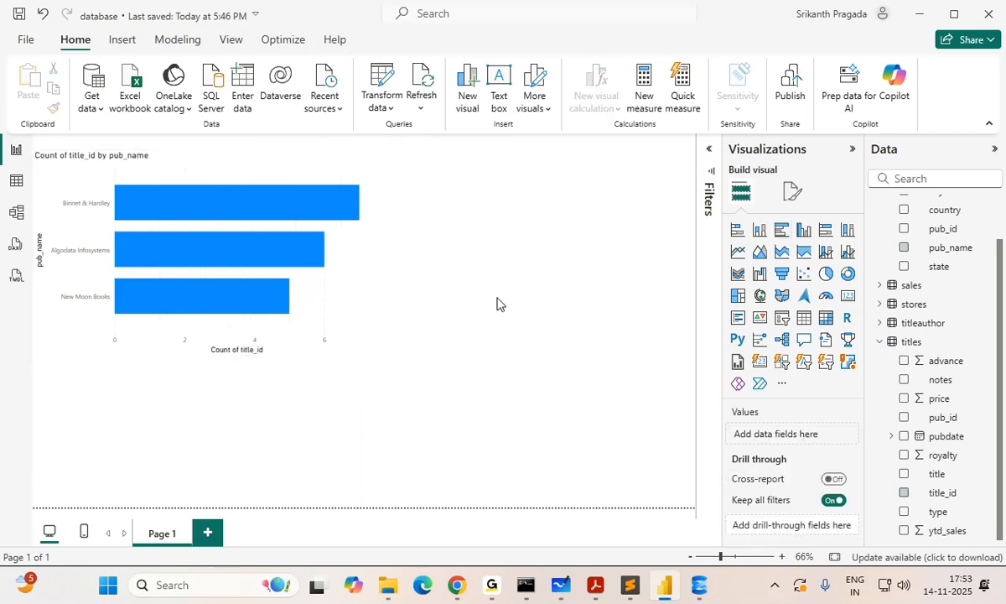
click(342, 323)
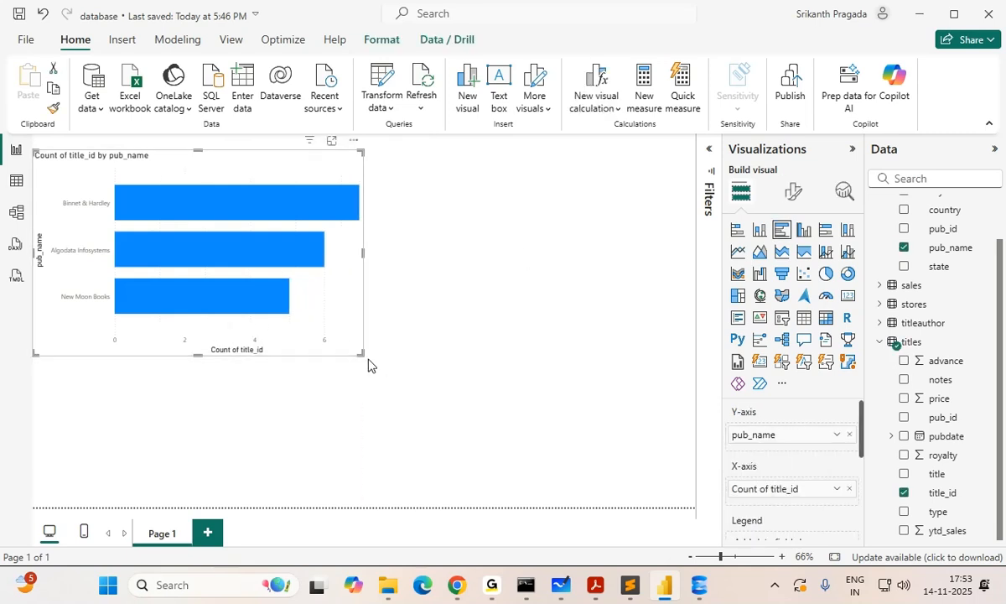
drag(361, 353, 336, 468)
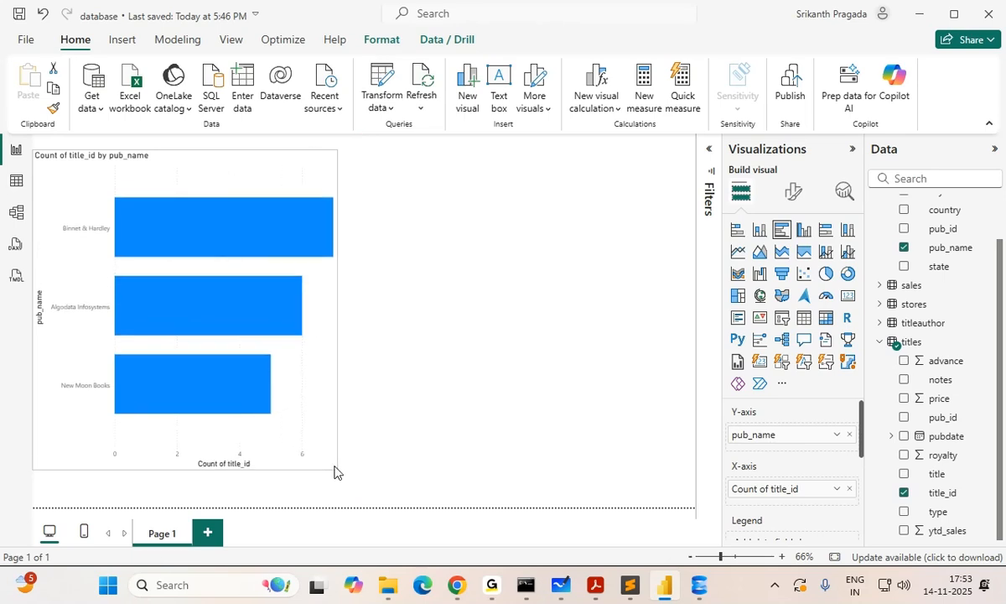
click(530, 205)
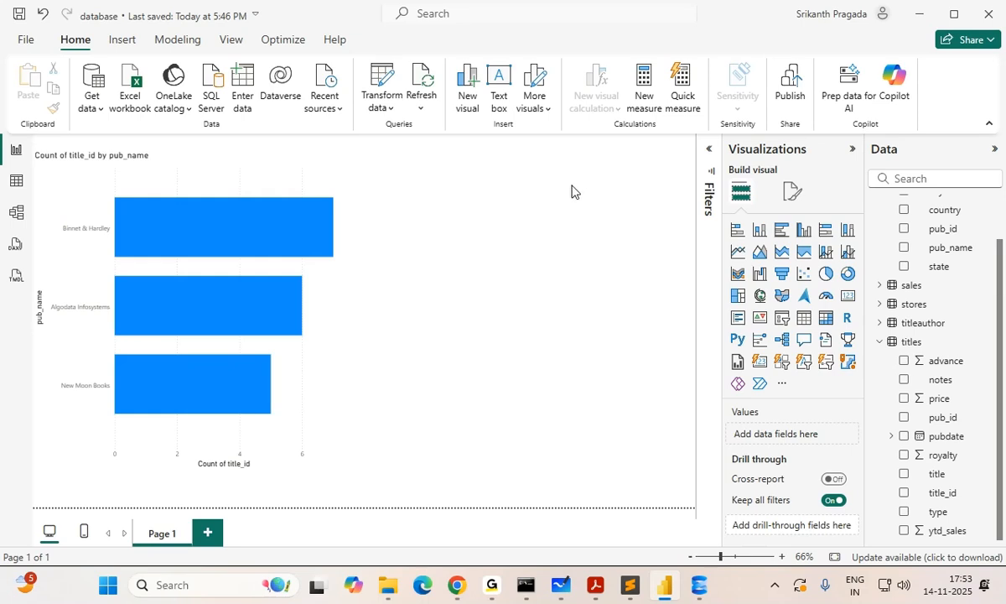
scroll(994, 209, up, 2)
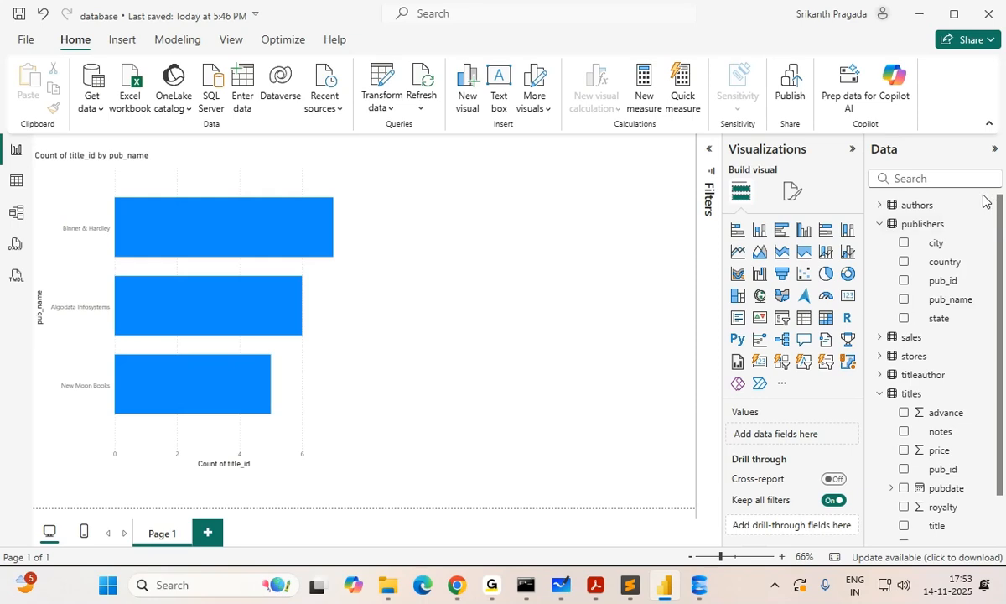
click(881, 224)
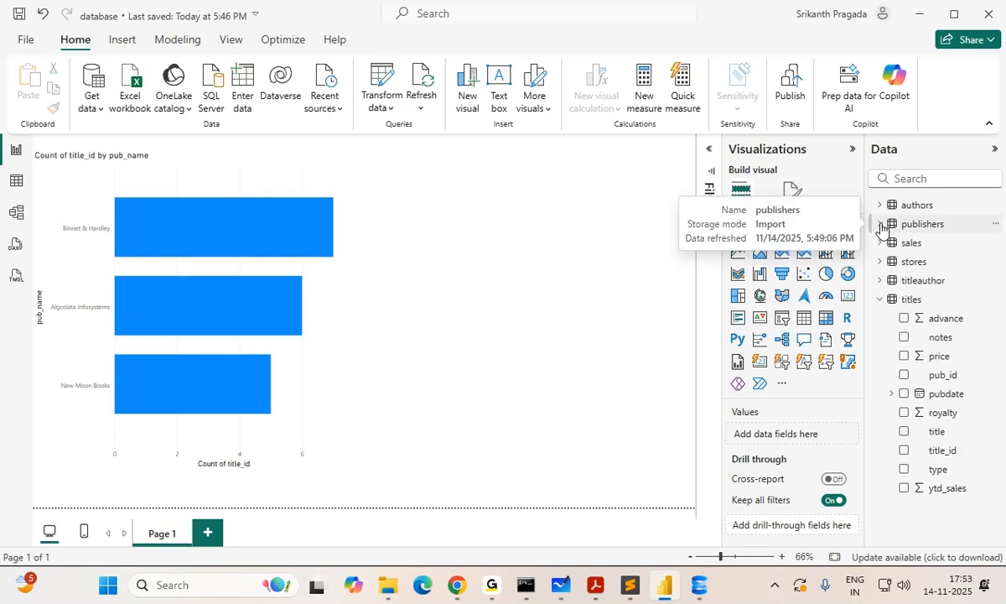
click(881, 225)
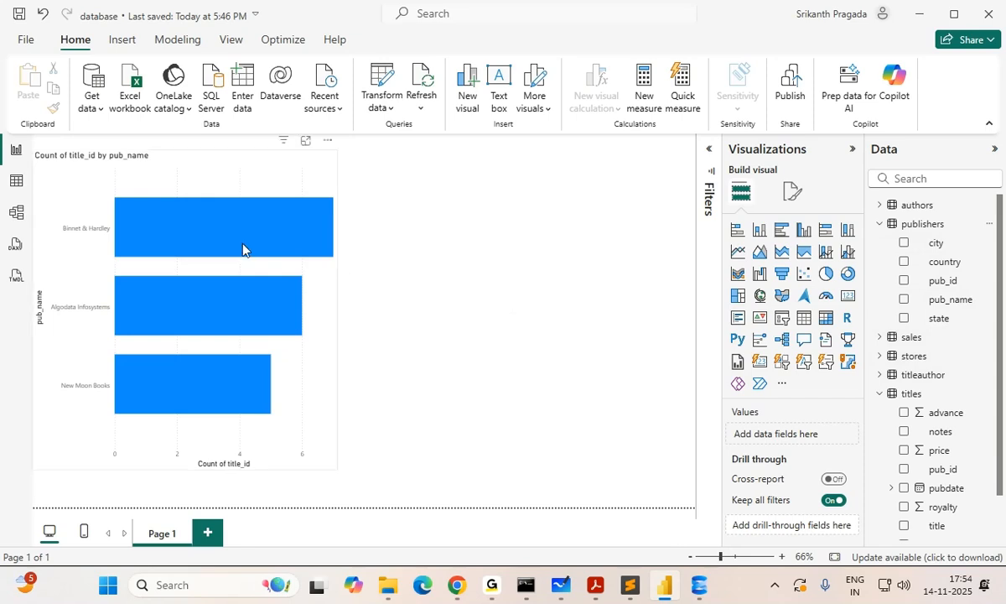
mouse_move(243, 248)
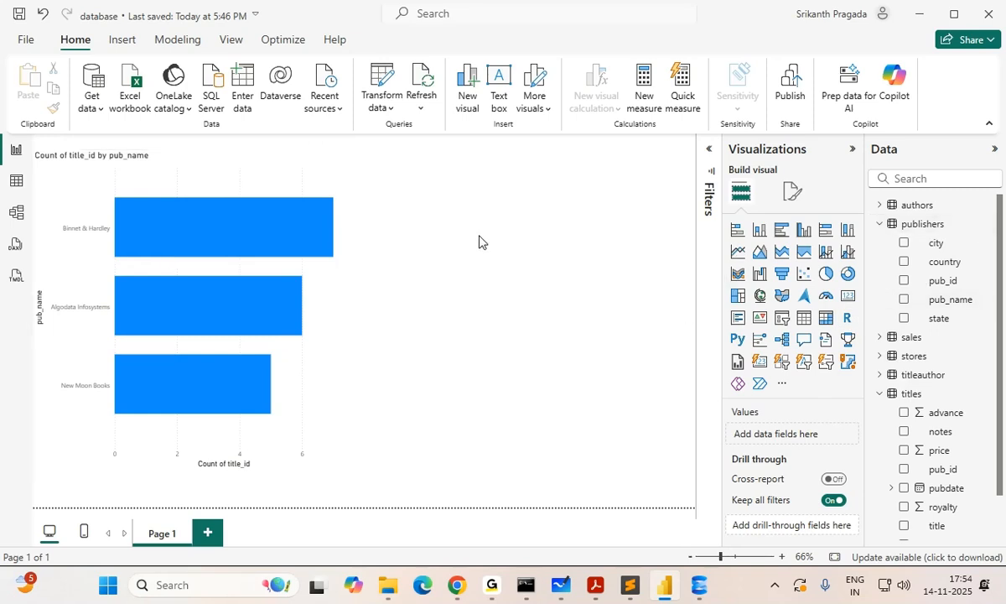
- Replace the count of title_id on the bar chart's X-axis with the average of price from titles
click(319, 187)
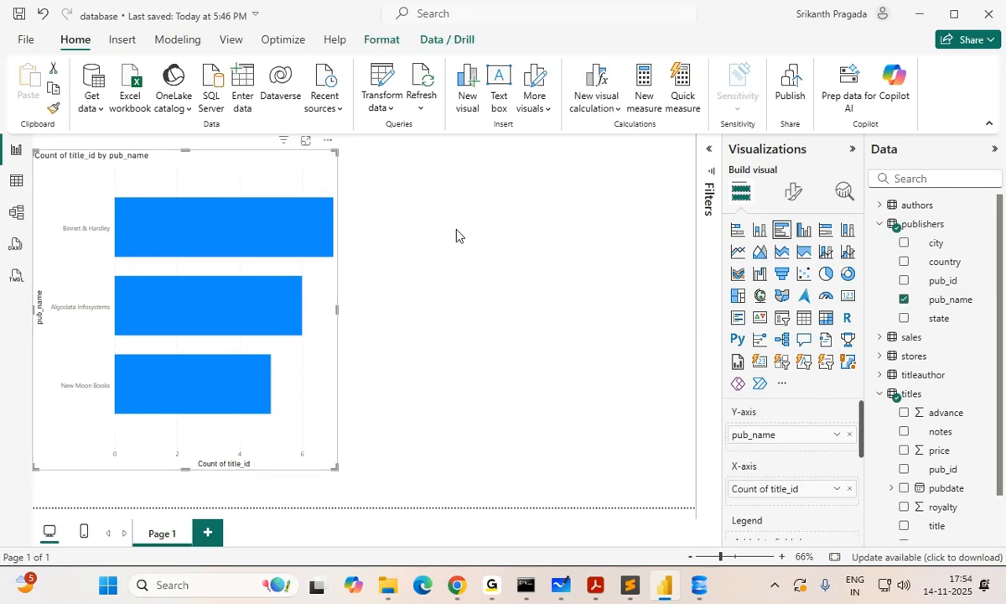
scroll(961, 432, down, 2)
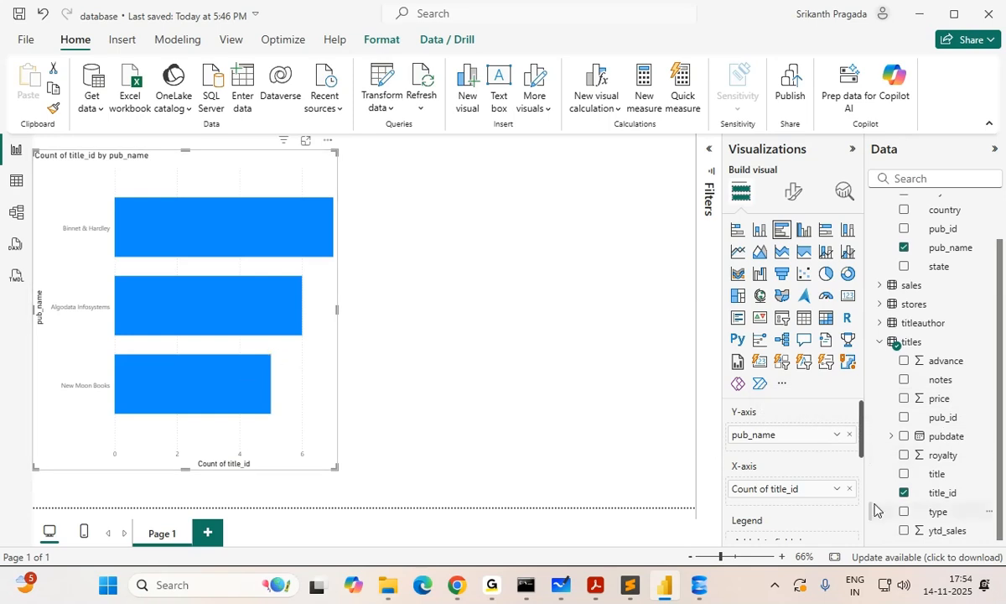
click(849, 489)
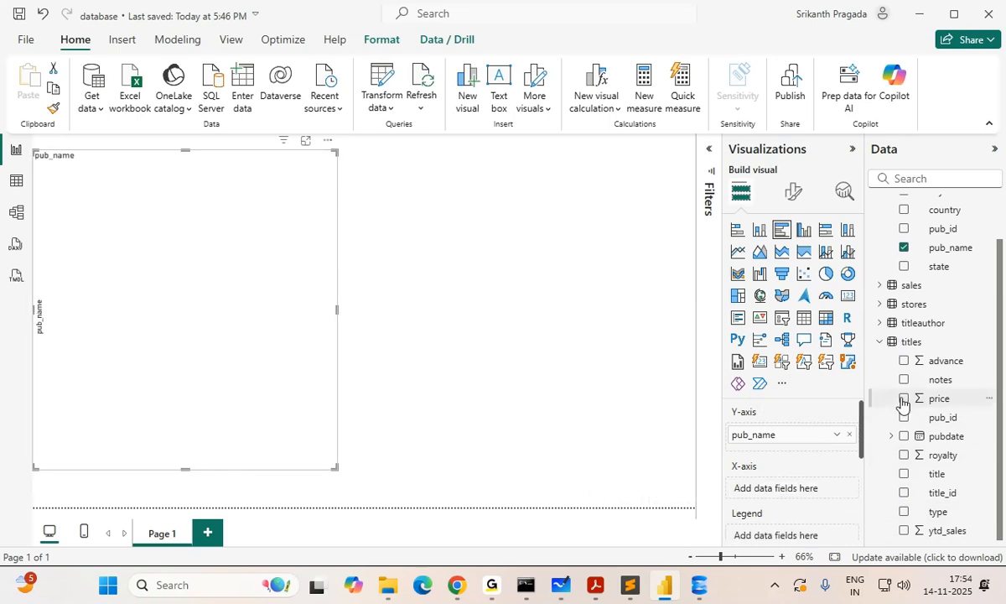
drag(901, 406, 788, 495)
click(836, 489)
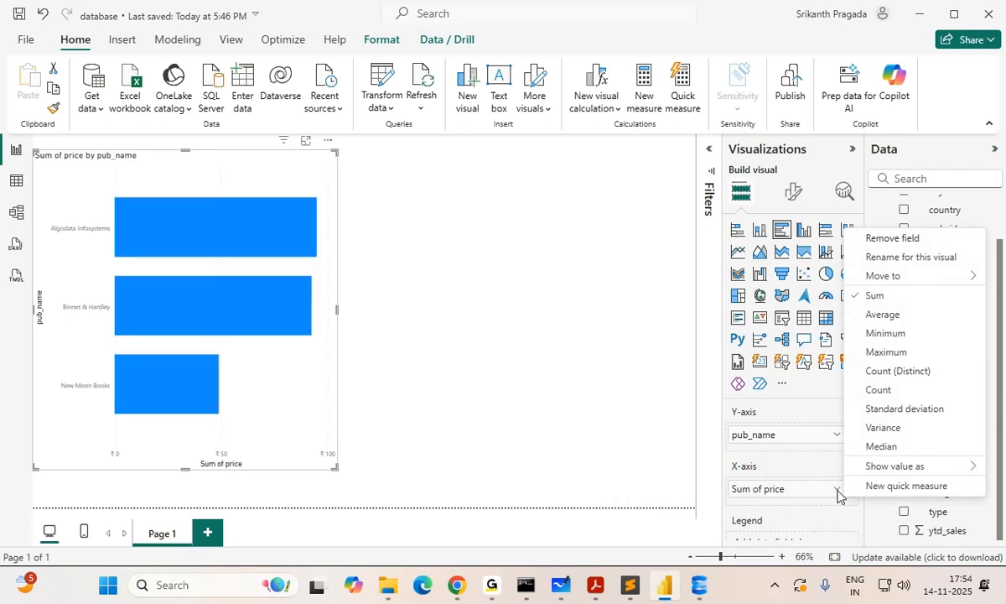
click(894, 317)
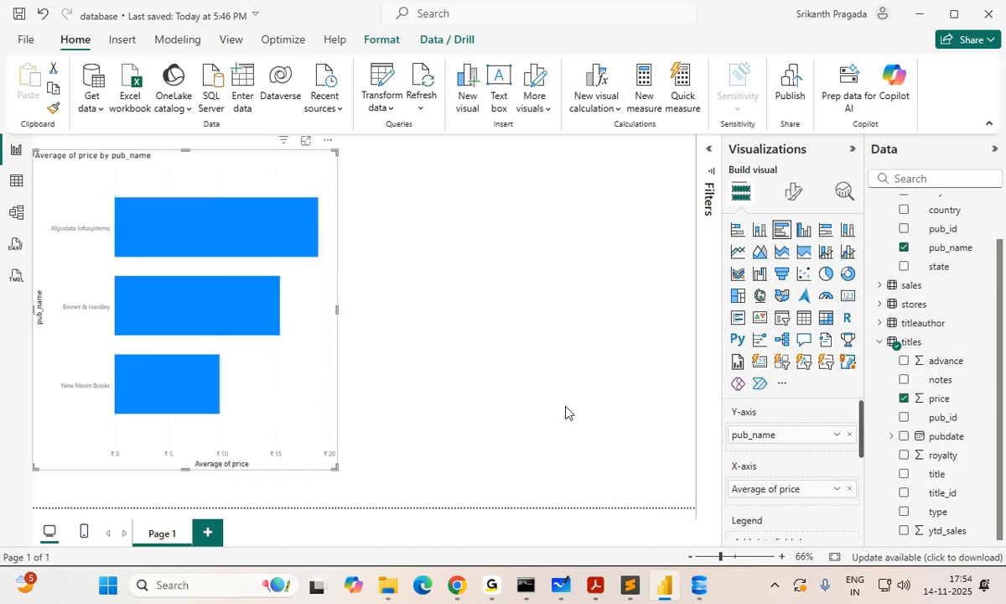
- Inspect the average price on the publishers' bars and save the database report
click(4, 348)
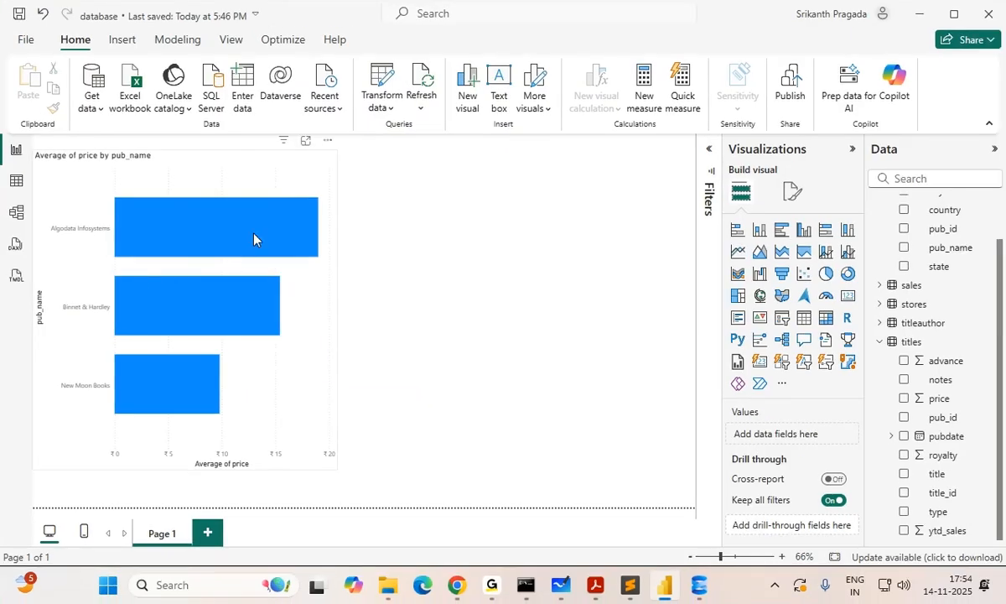
mouse_move(254, 239)
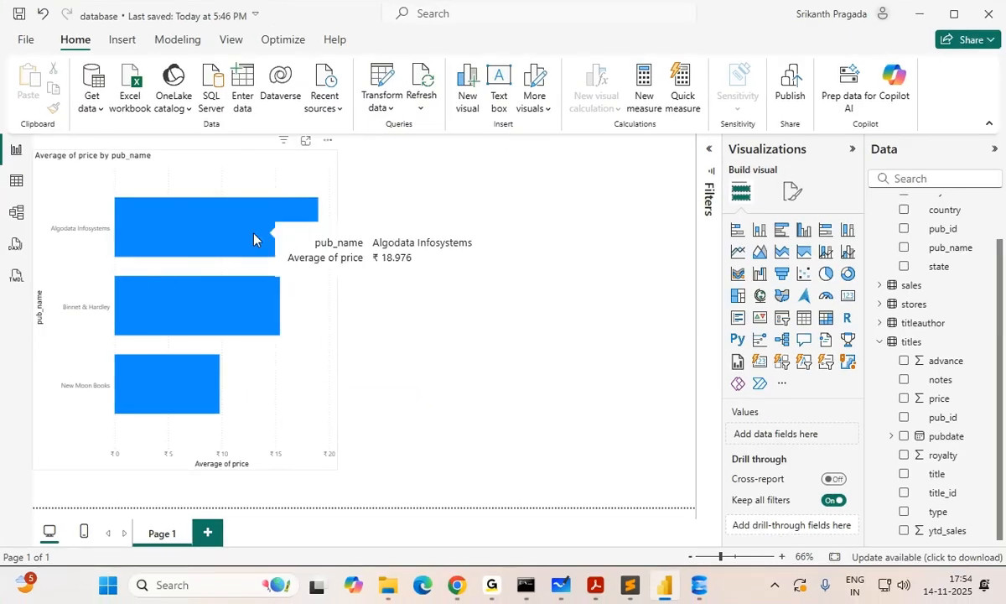
mouse_move(212, 401)
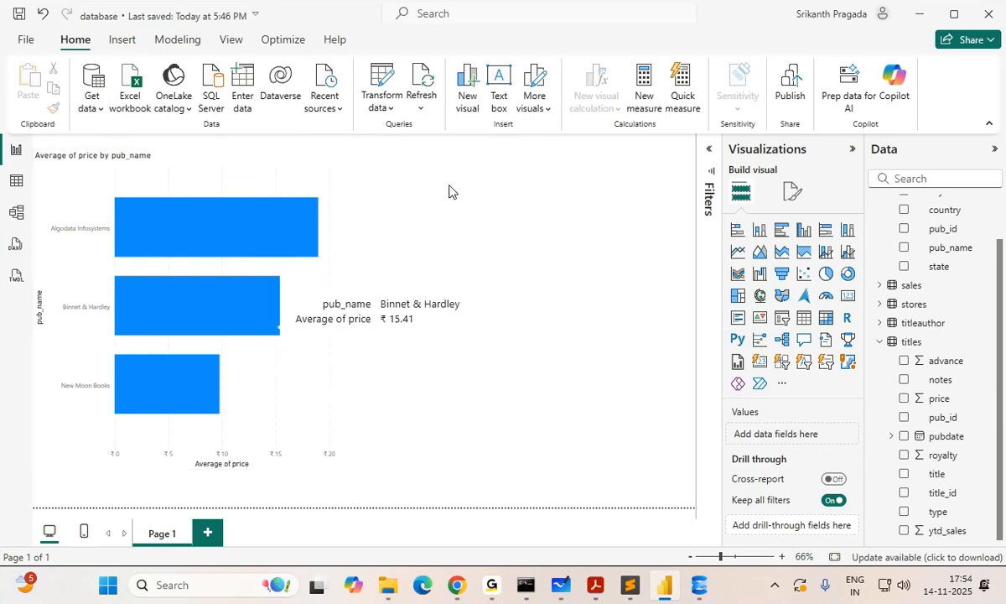
click(330, 187)
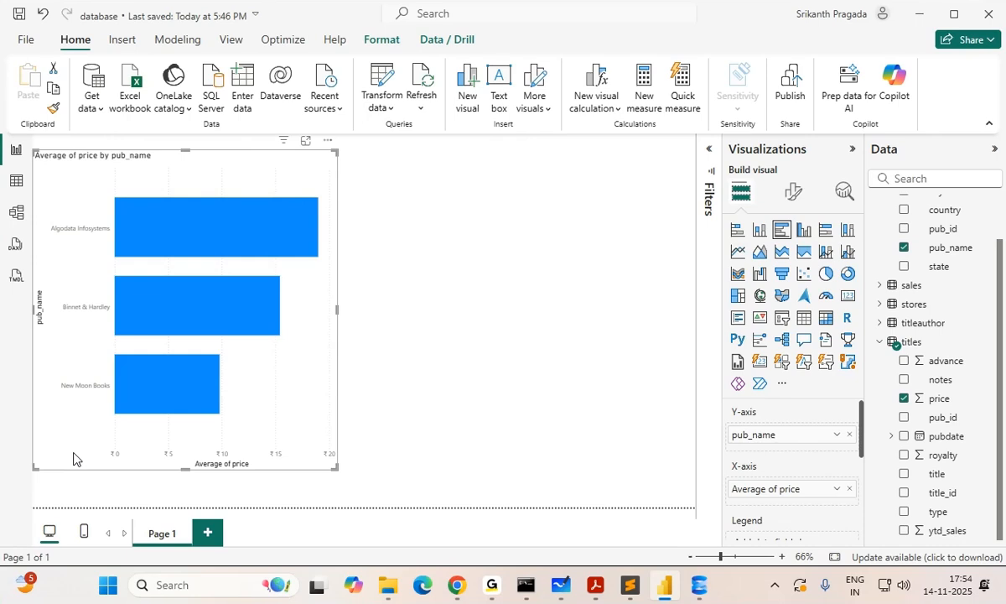
key(ctrl+s)
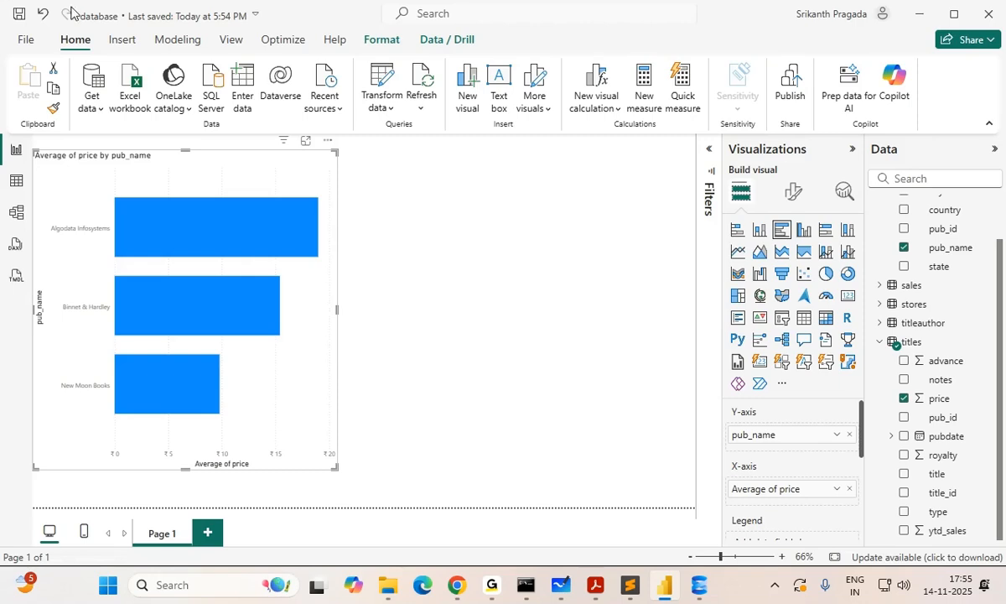
click(18, 15)
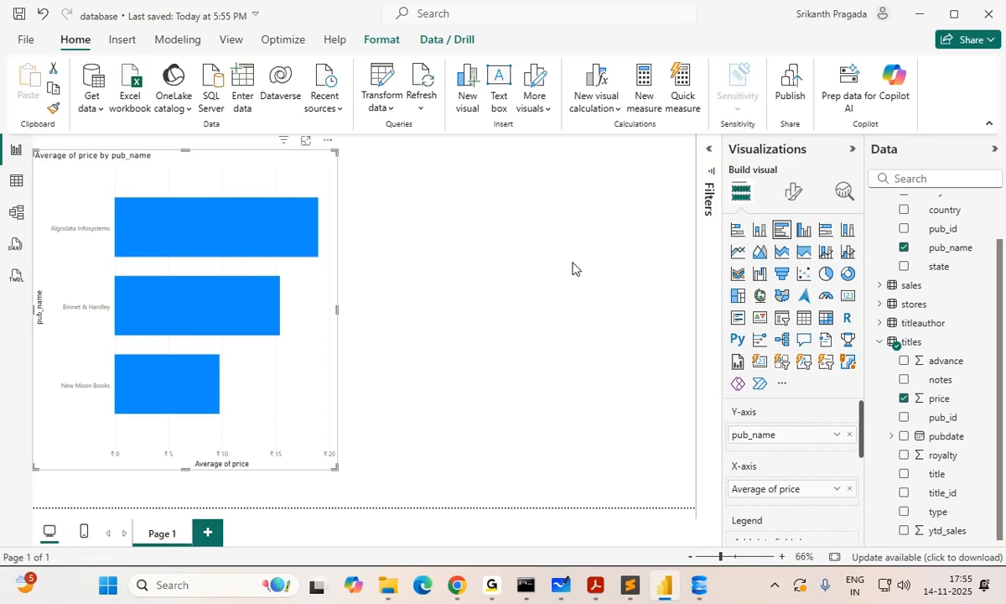